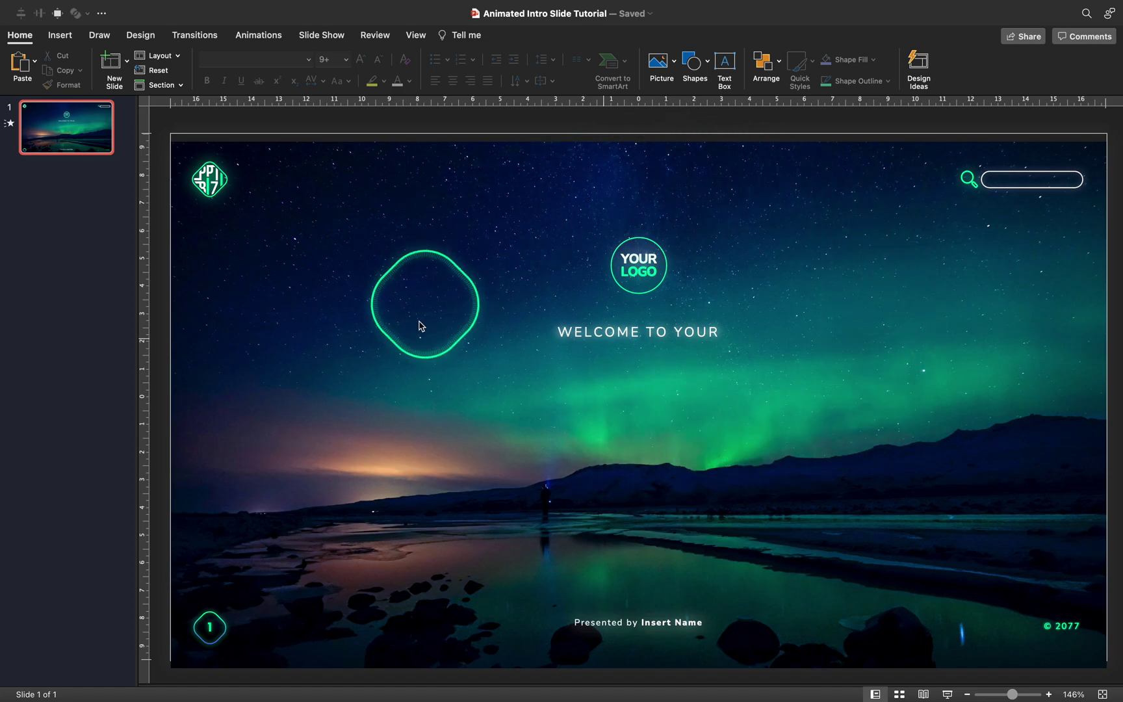
# Inspect the master layout's text and aurora picture, undoing an accidental picture move
pyautogui.keyDown('shift'); pyautogui.click(876, 694); pyautogui.keyUp('shift')
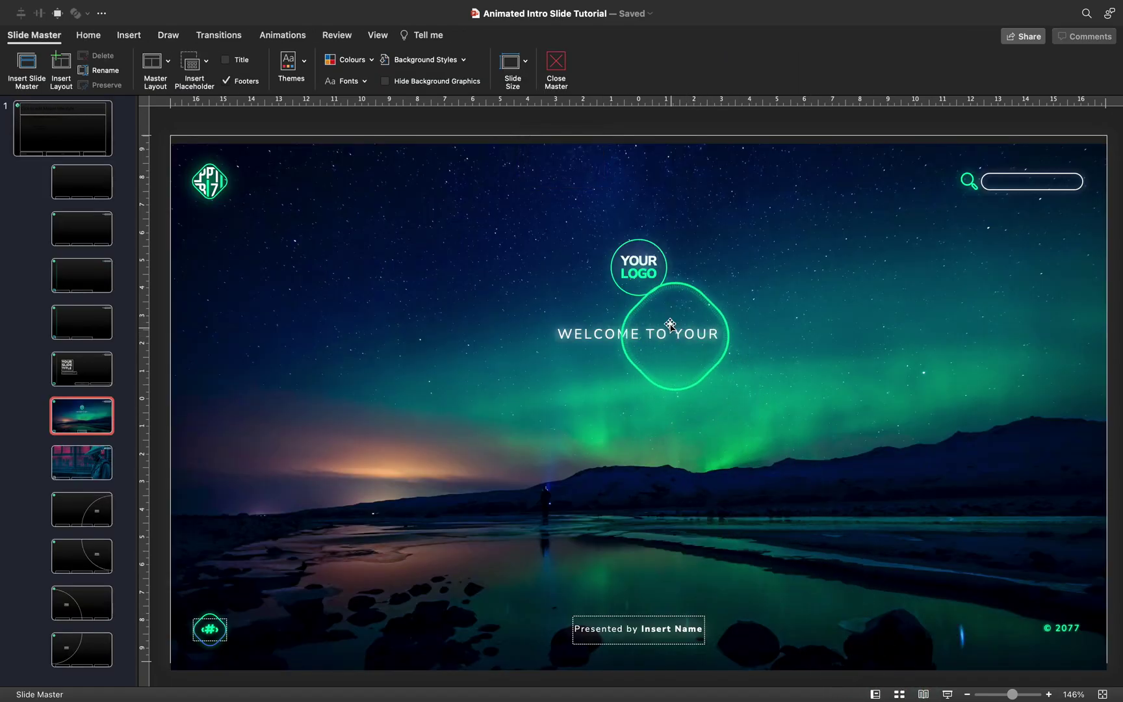
pyautogui.click(635, 331)
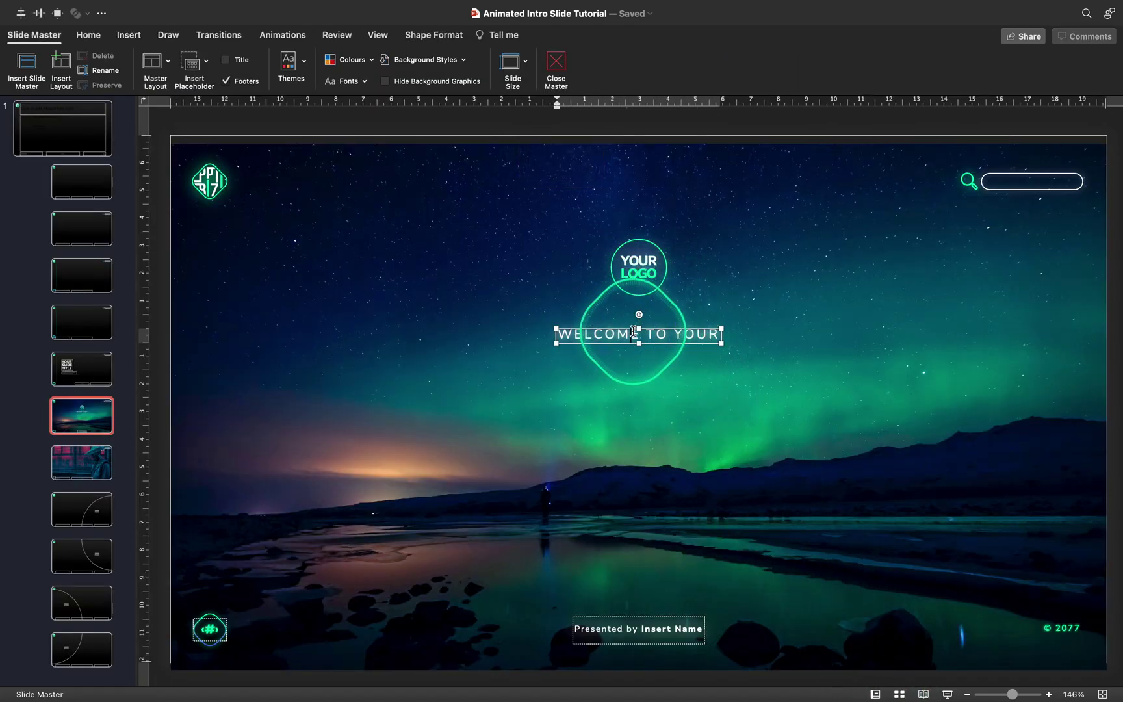
pyautogui.click(574, 626)
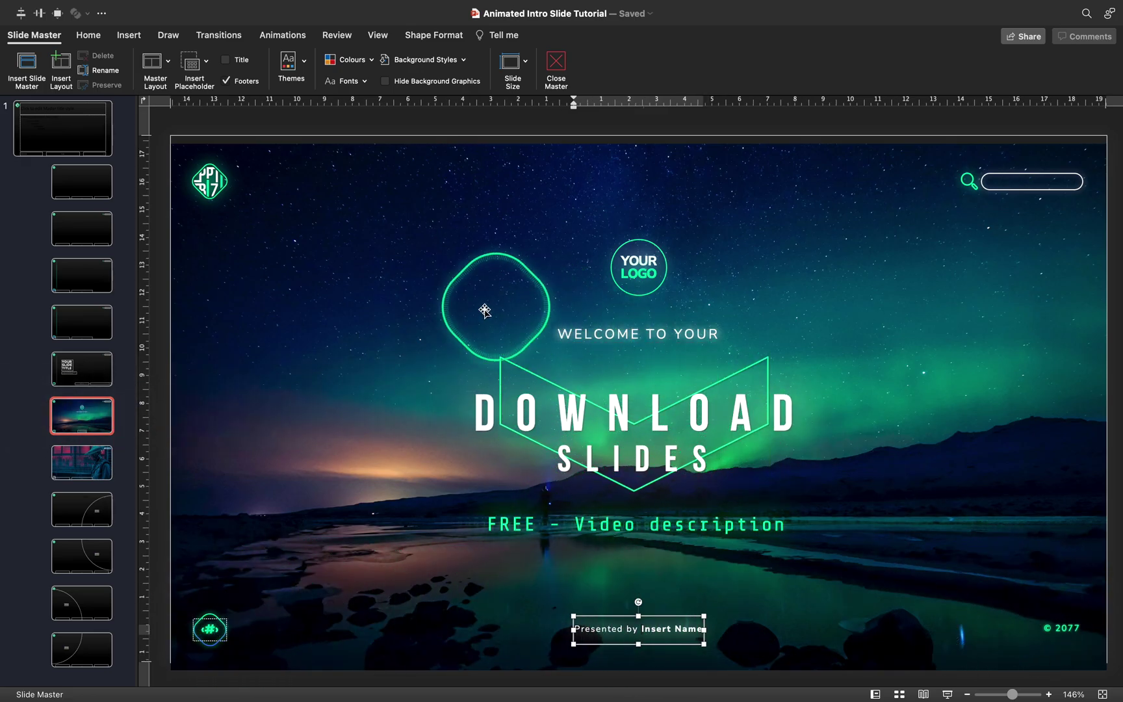
pyautogui.click(438, 237)
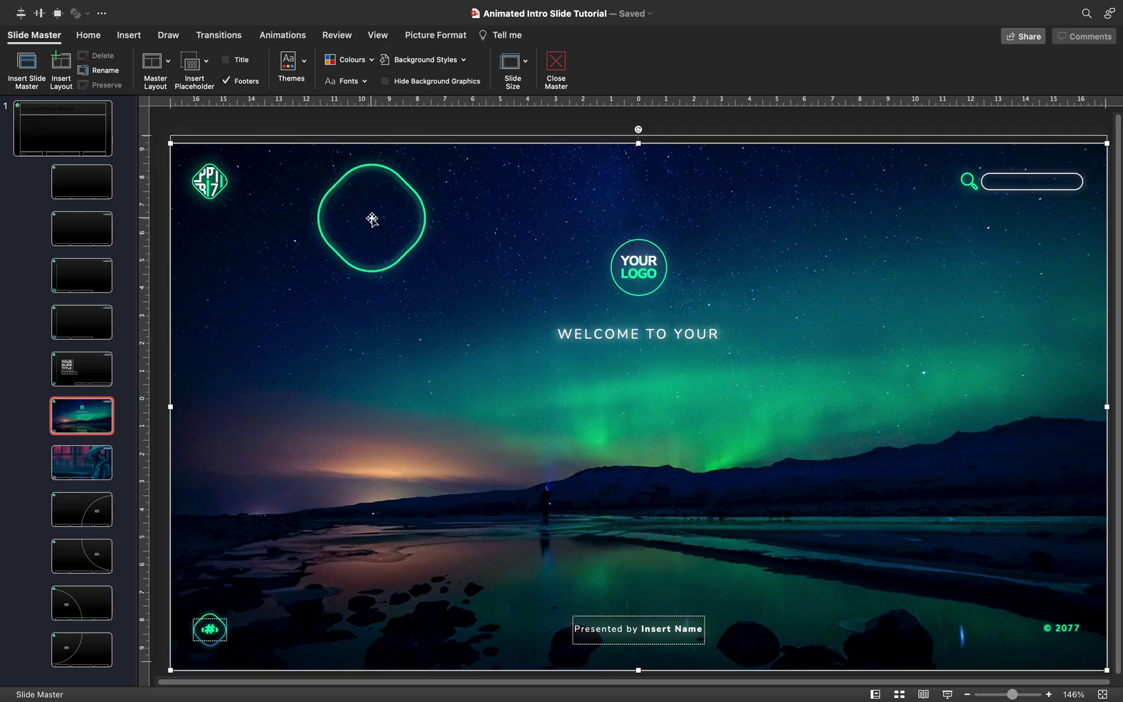
pyautogui.moveTo(437, 238); pyautogui.dragTo(498, 273)
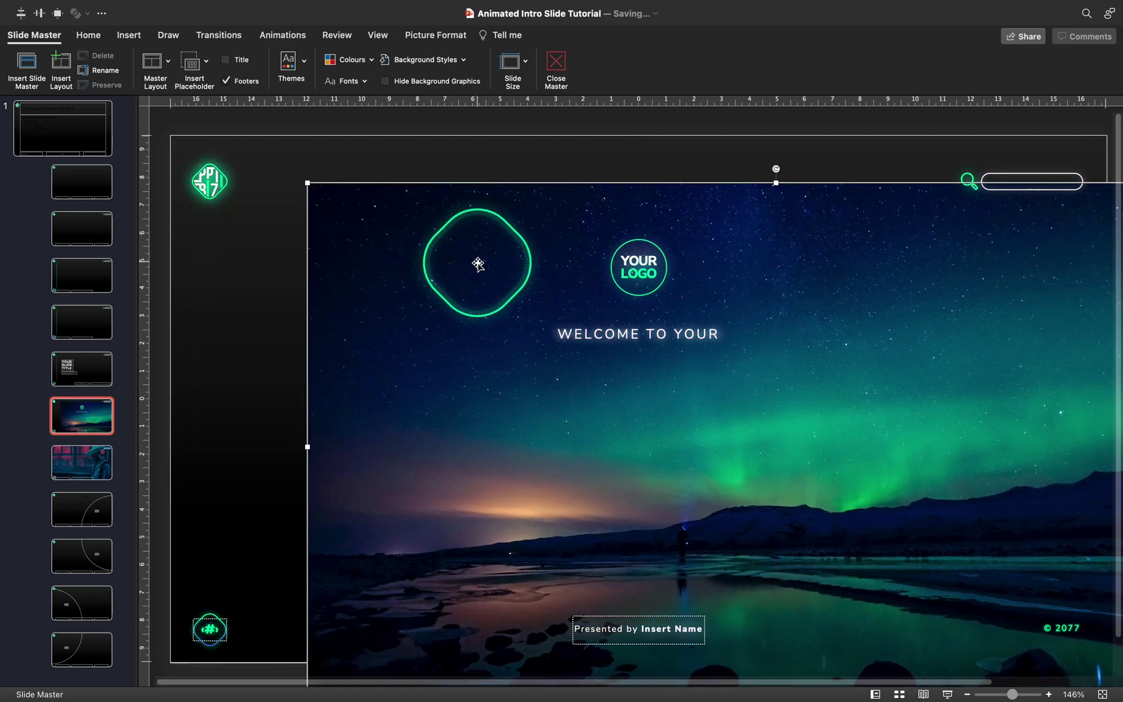
pyautogui.press('super+z')
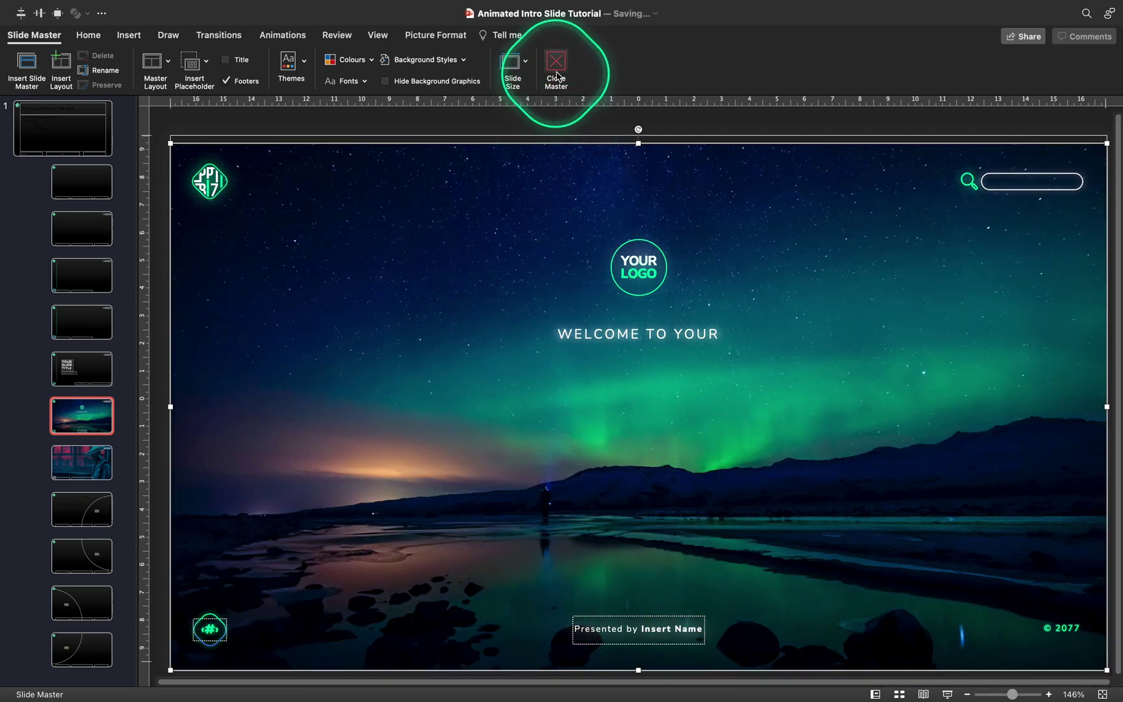
pyautogui.click(557, 76)
pyautogui.click(621, 329)
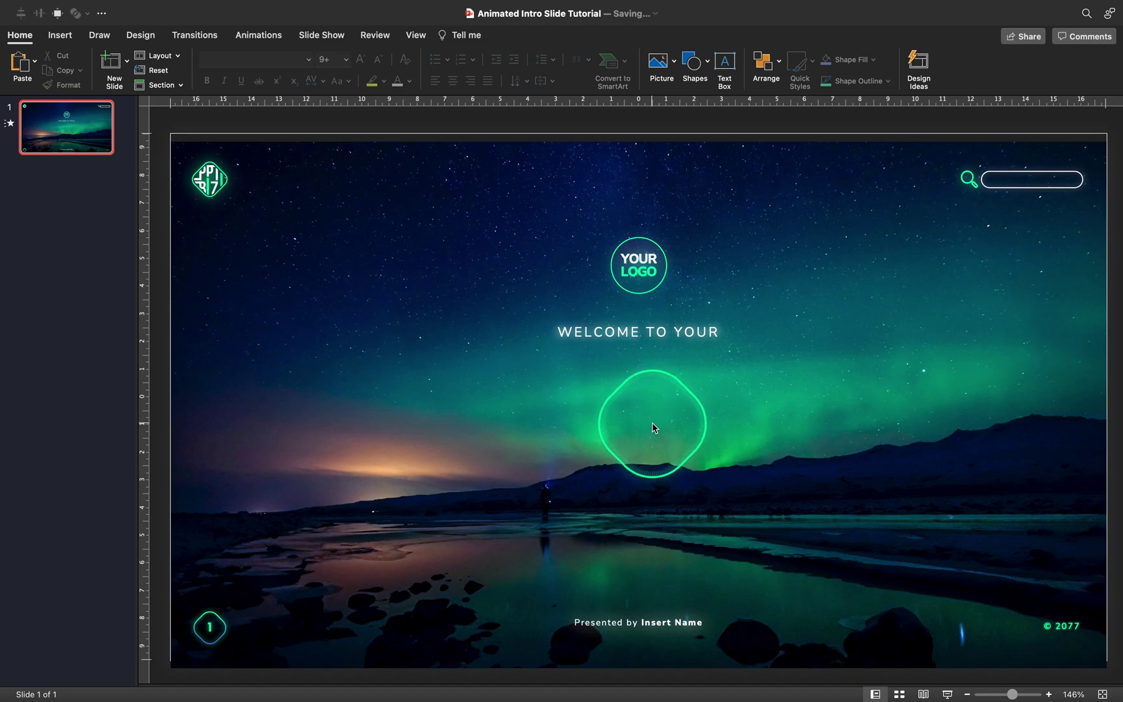
# Insert a text box below WELCOME TO YOUR, set to 100 pt Nunito Sans
pyautogui.click(60, 36)
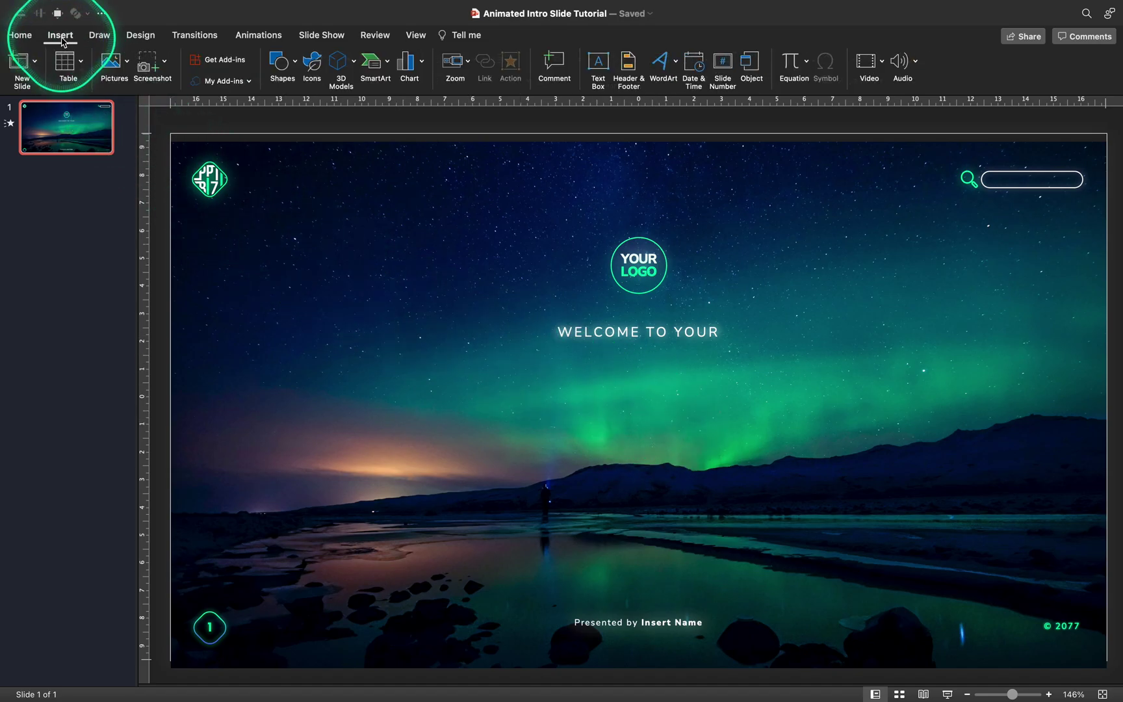
pyautogui.click(604, 65)
pyautogui.click(537, 405)
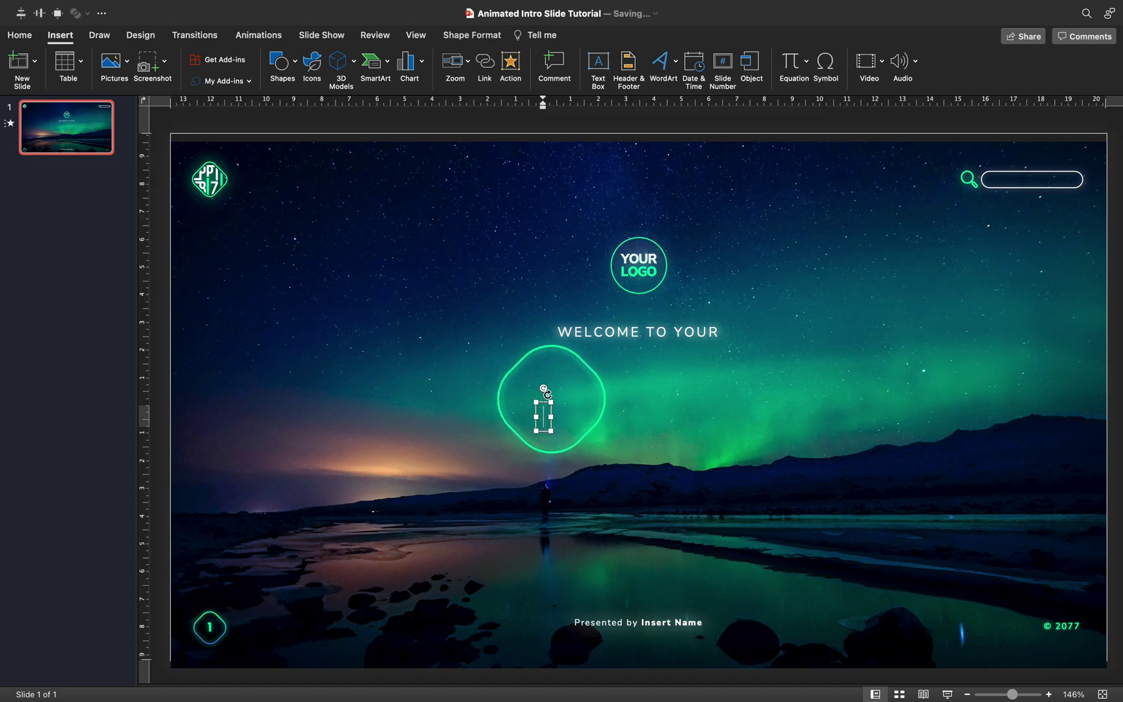
pyautogui.click(26, 41)
pyautogui.write('100')
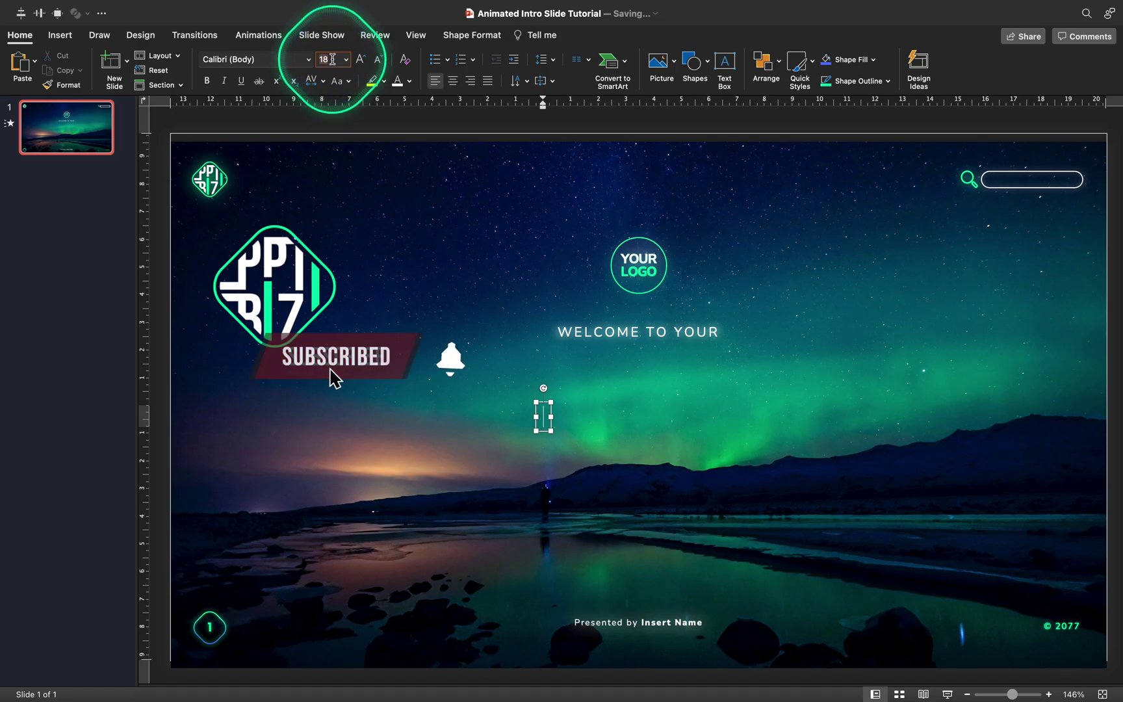
pyautogui.click(260, 59)
pyautogui.press('shift')
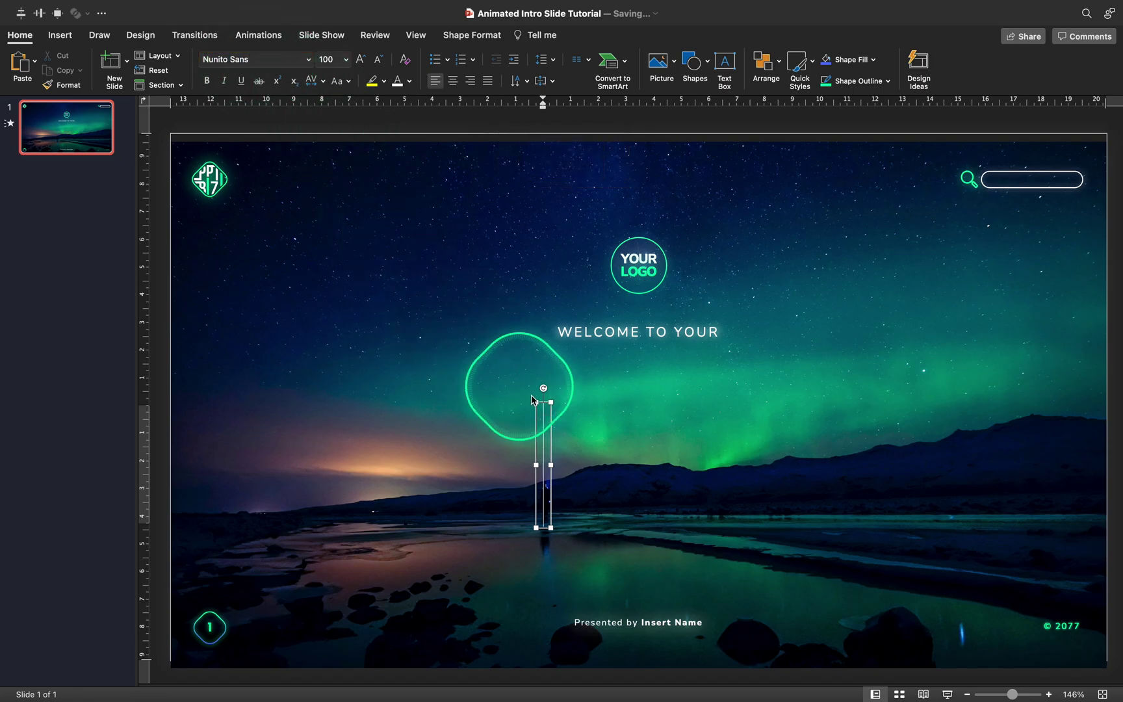
# Type SUPER in the new box and drag it into place on the aurora
pyautogui.moveTo(551, 426); pyautogui.dragTo(550, 399)
pyautogui.click(543, 414)
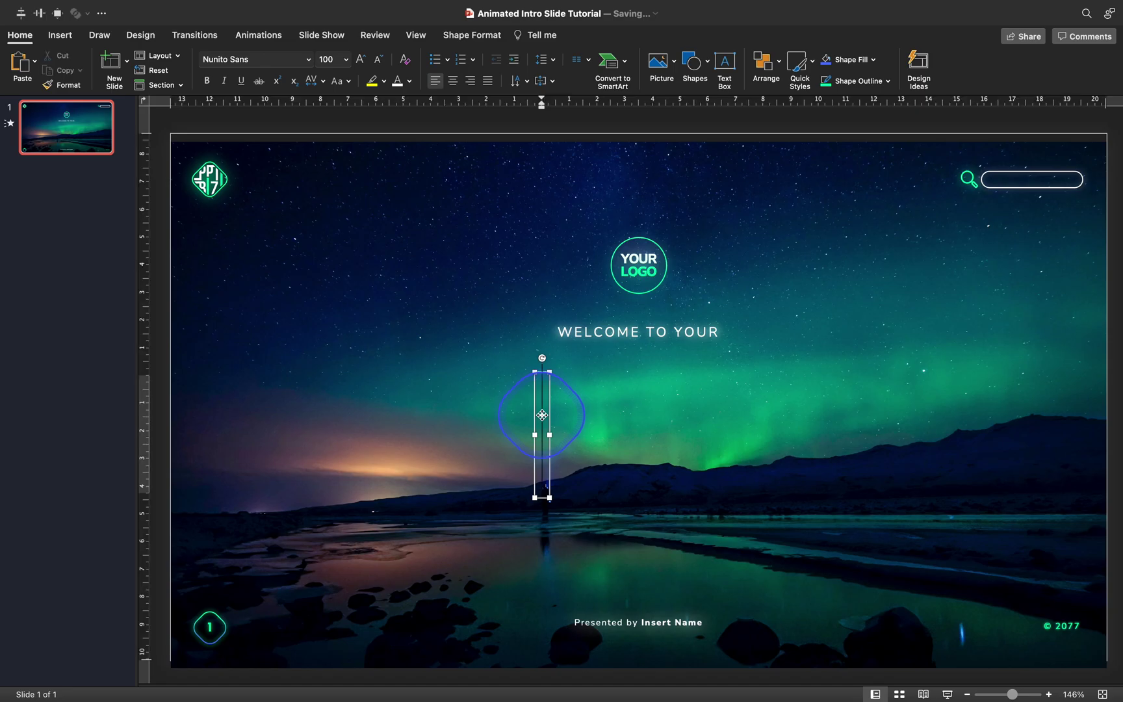
pyautogui.write('SU')
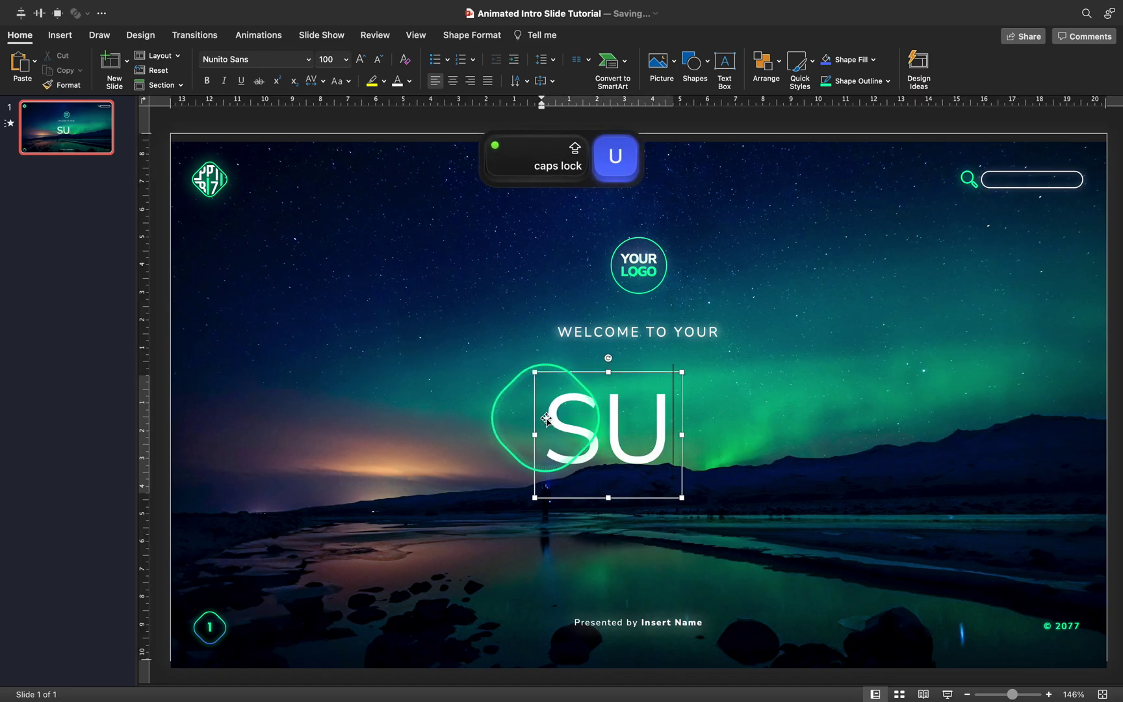
pyautogui.write('PER')
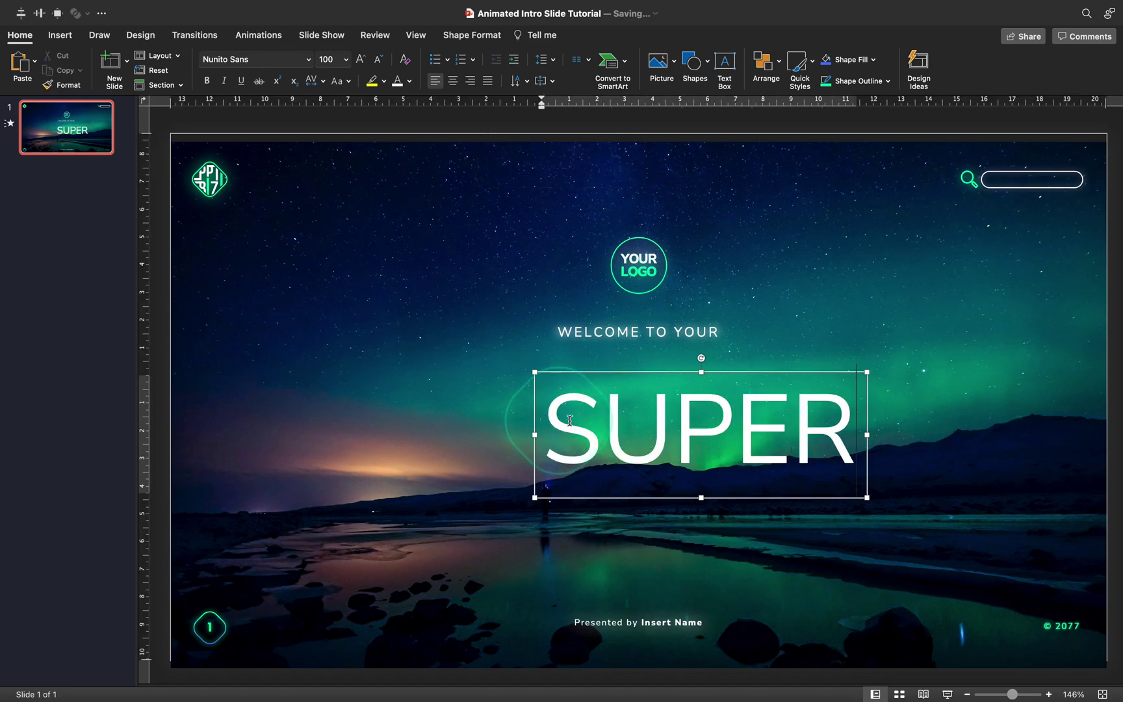
pyautogui.moveTo(733, 372); pyautogui.dragTo(677, 363)
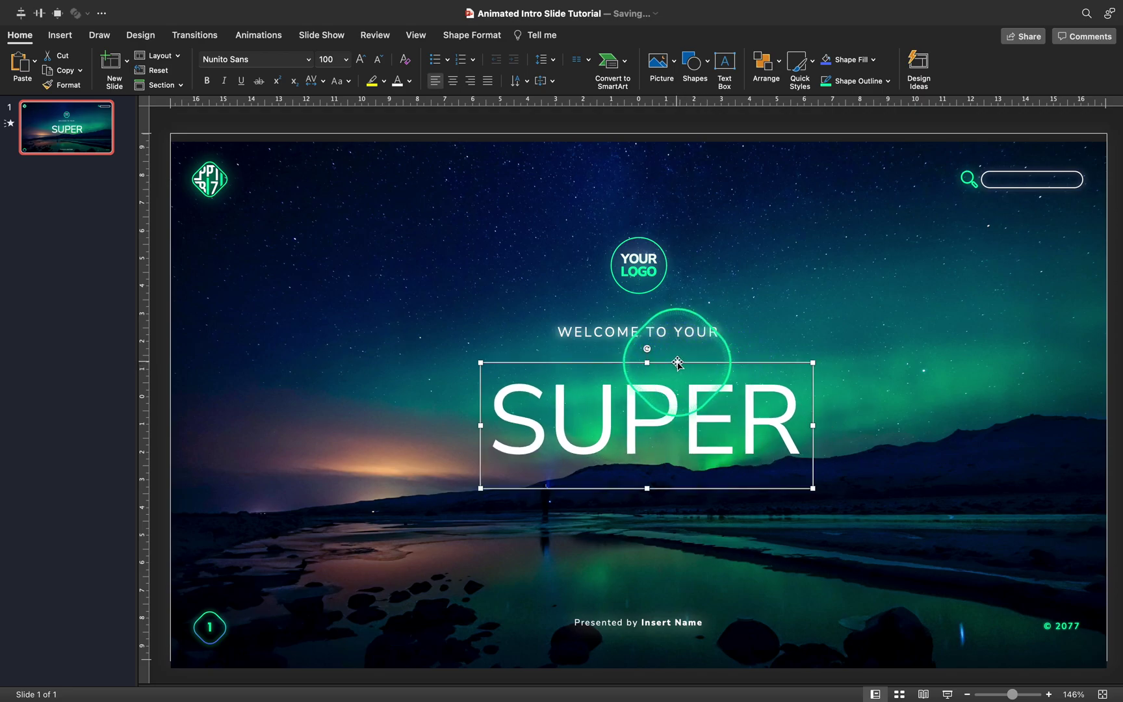
# Centre SUPER in its box and on the slide, apply Nunito Sans Black, nudge it up
pyautogui.click(453, 81)
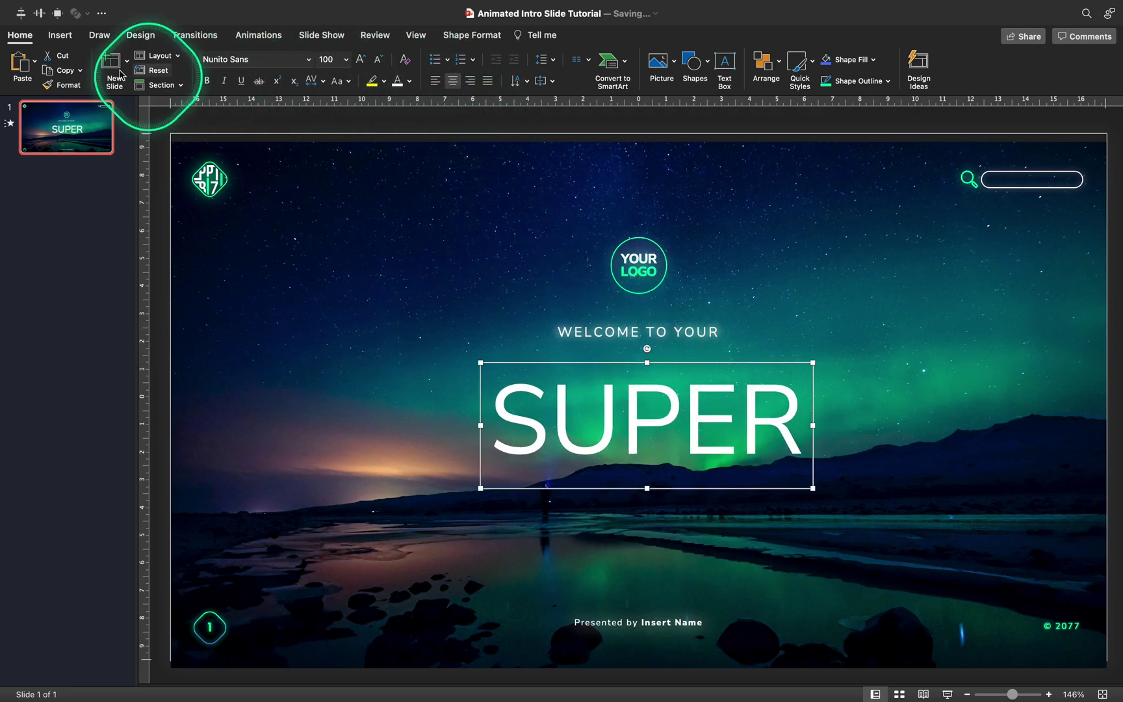
pyautogui.click(21, 15)
pyautogui.click(280, 79)
pyautogui.click(308, 61)
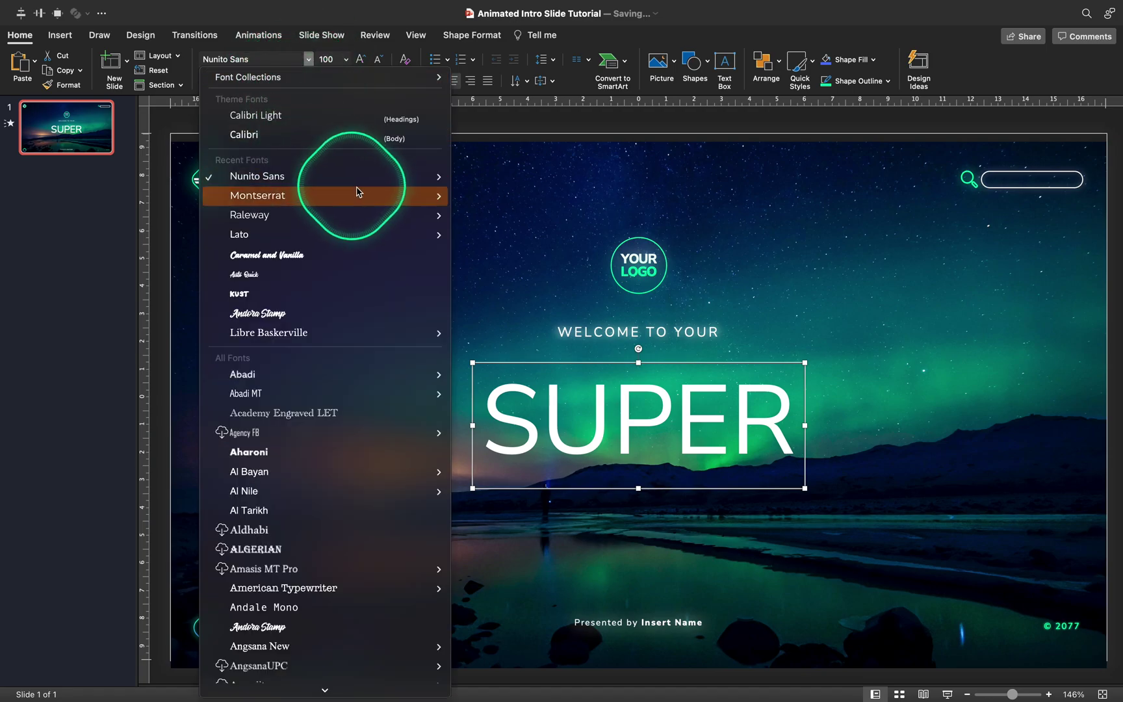
pyautogui.moveTo(325, 176)
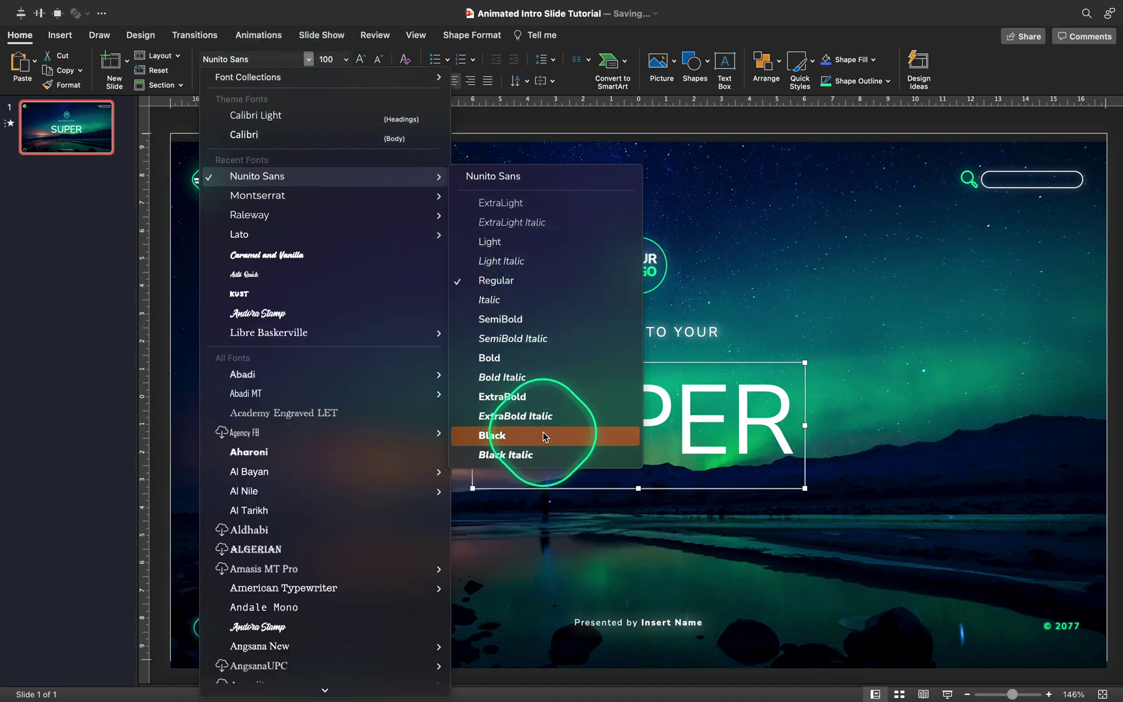
pyautogui.click(543, 434)
pyautogui.moveTo(681, 364); pyautogui.dragTo(682, 354)
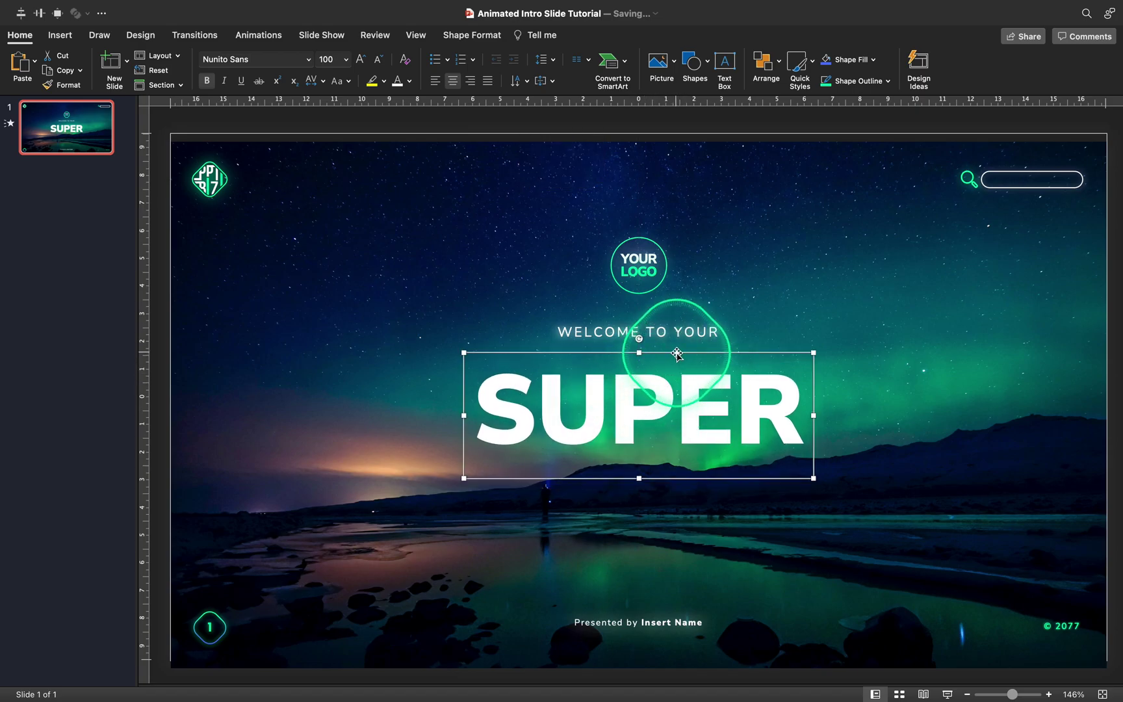
# Give the SUPER text an outer white shadow with 0% transparency and 100 pt blur
pyautogui.doubleClick(676, 353)
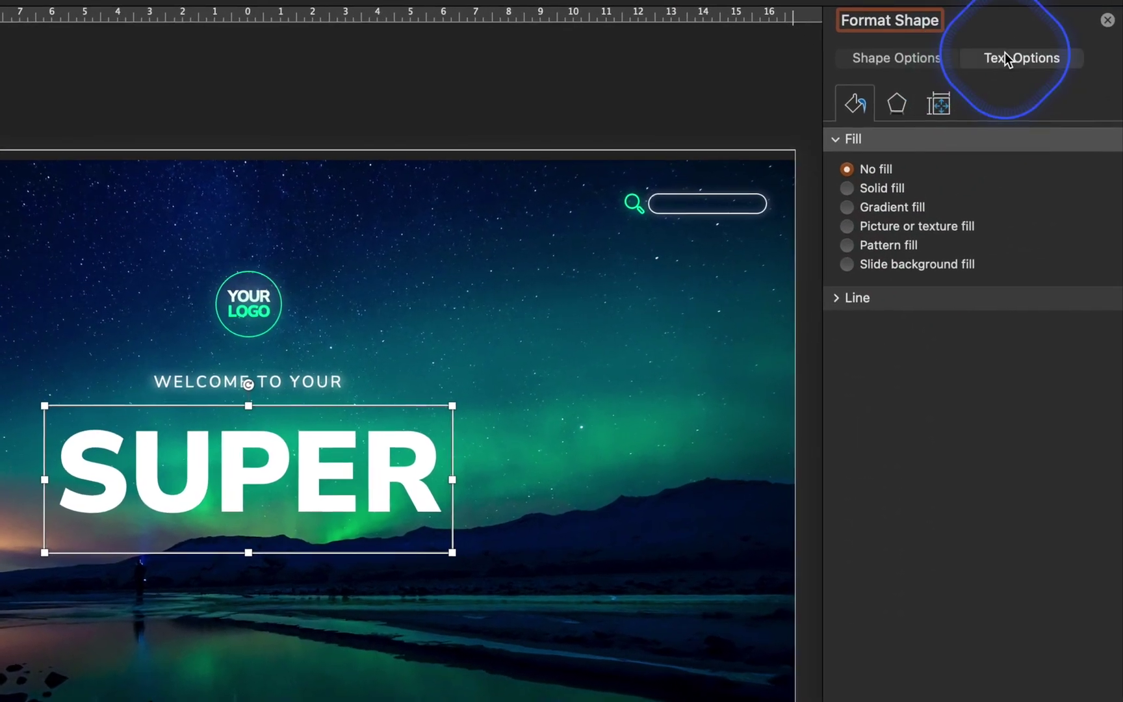
pyautogui.click(1006, 58)
pyautogui.click(895, 102)
pyautogui.click(836, 138)
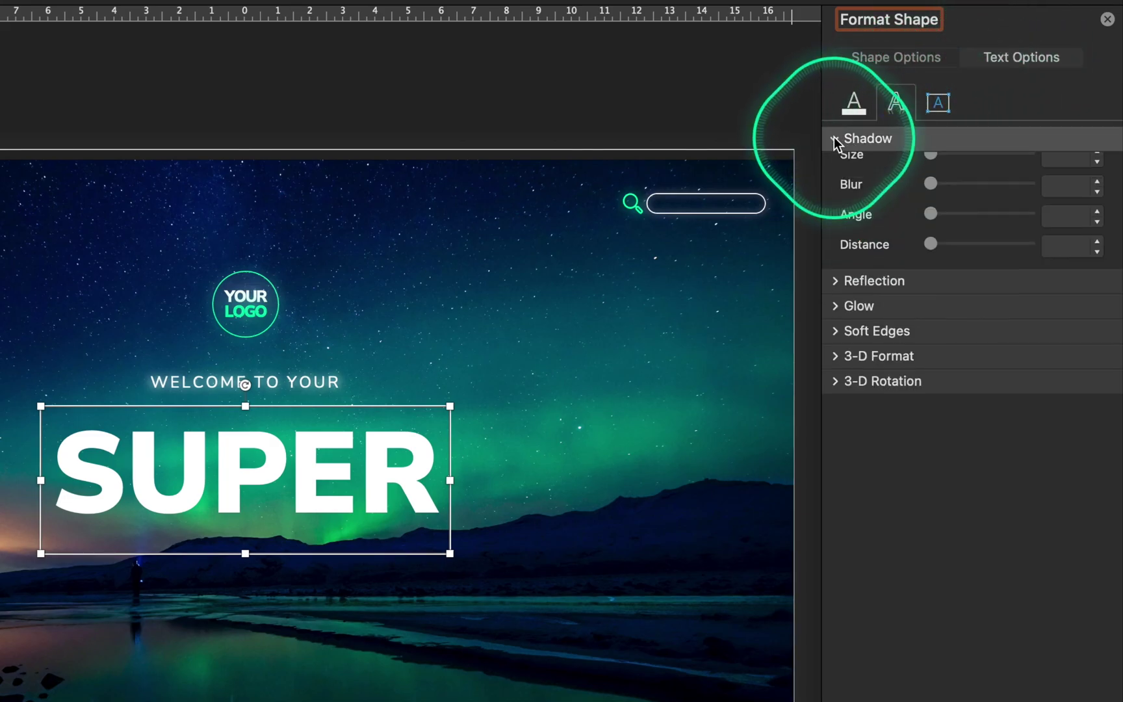
pyautogui.click(1084, 174)
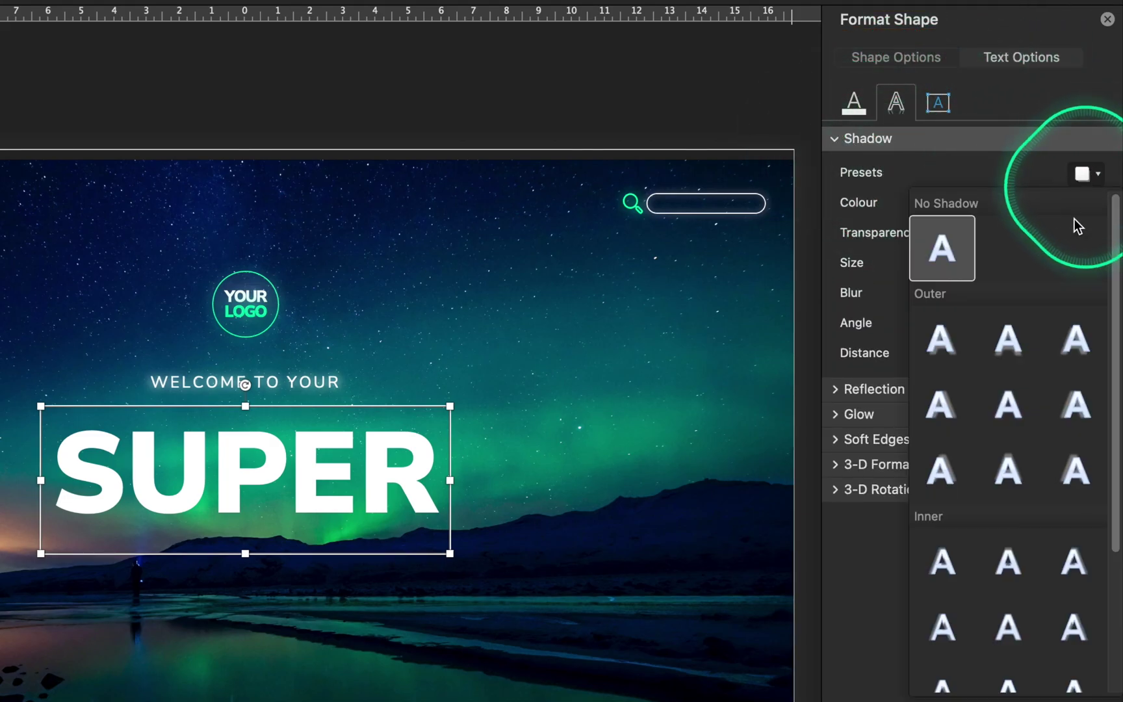
pyautogui.click(1012, 399)
pyautogui.click(1092, 206)
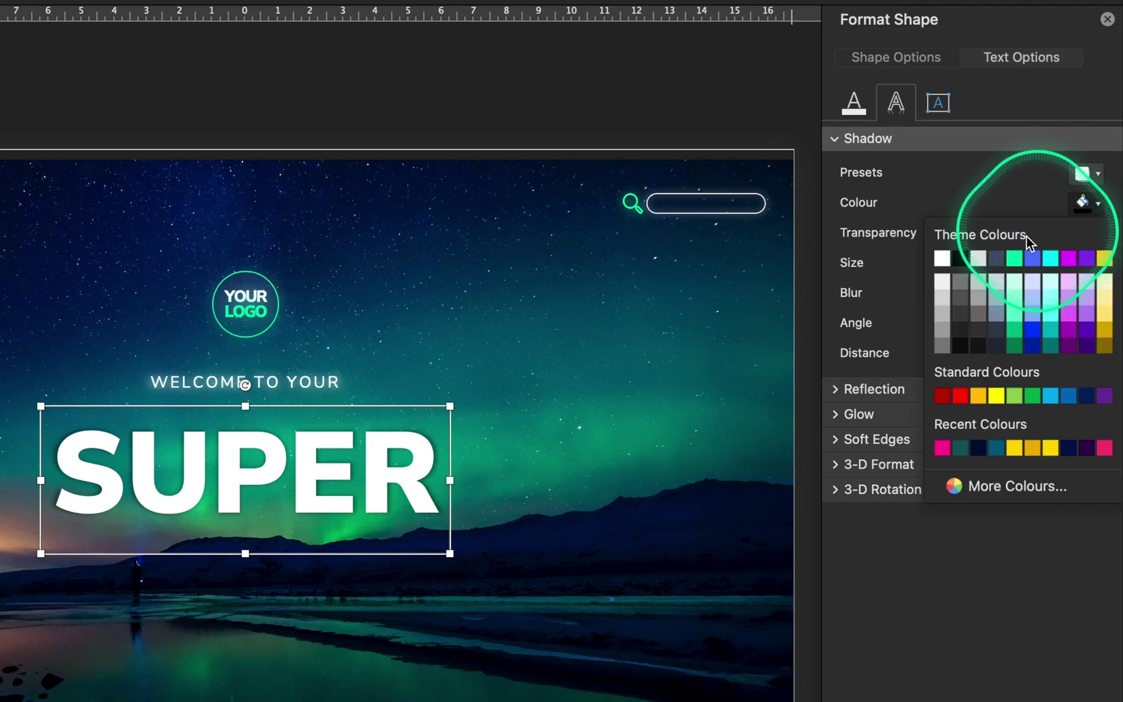
pyautogui.click(941, 259)
pyautogui.moveTo(988, 231); pyautogui.dragTo(877, 231)
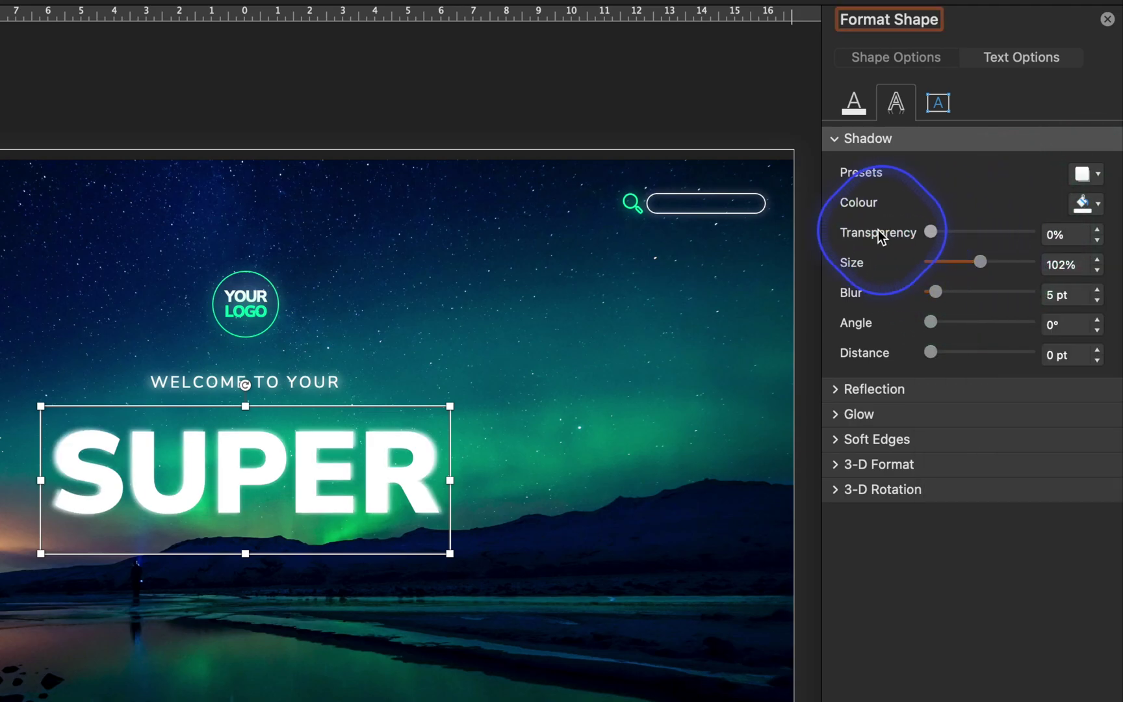
pyautogui.moveTo(935, 291); pyautogui.dragTo(1077, 297)
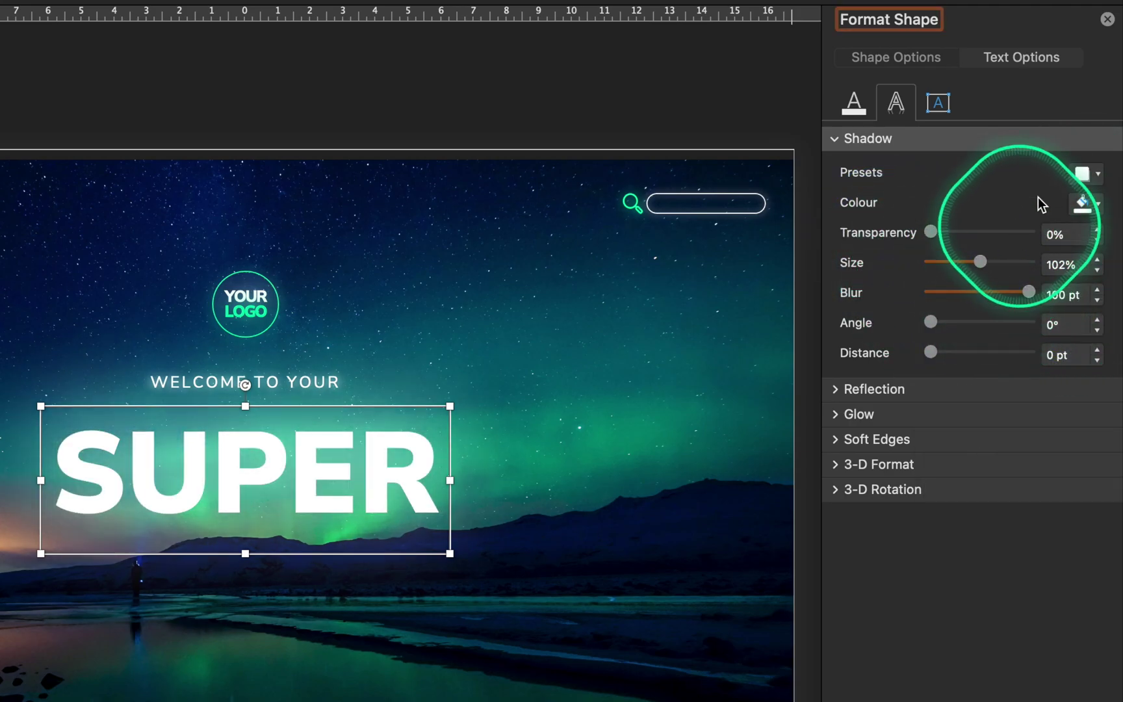
pyautogui.click(1107, 19)
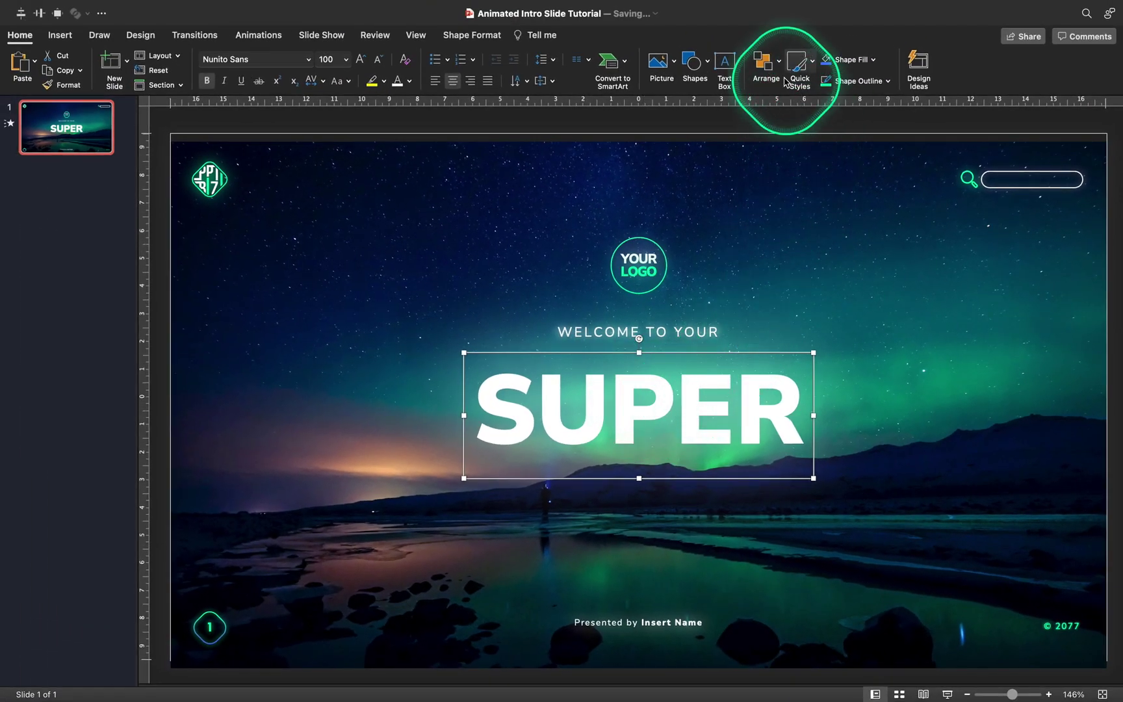
# Rename TextBox 3 to 'Super' in the Selection Pane, then close the pane
pyautogui.click(766, 61)
pyautogui.click(832, 330)
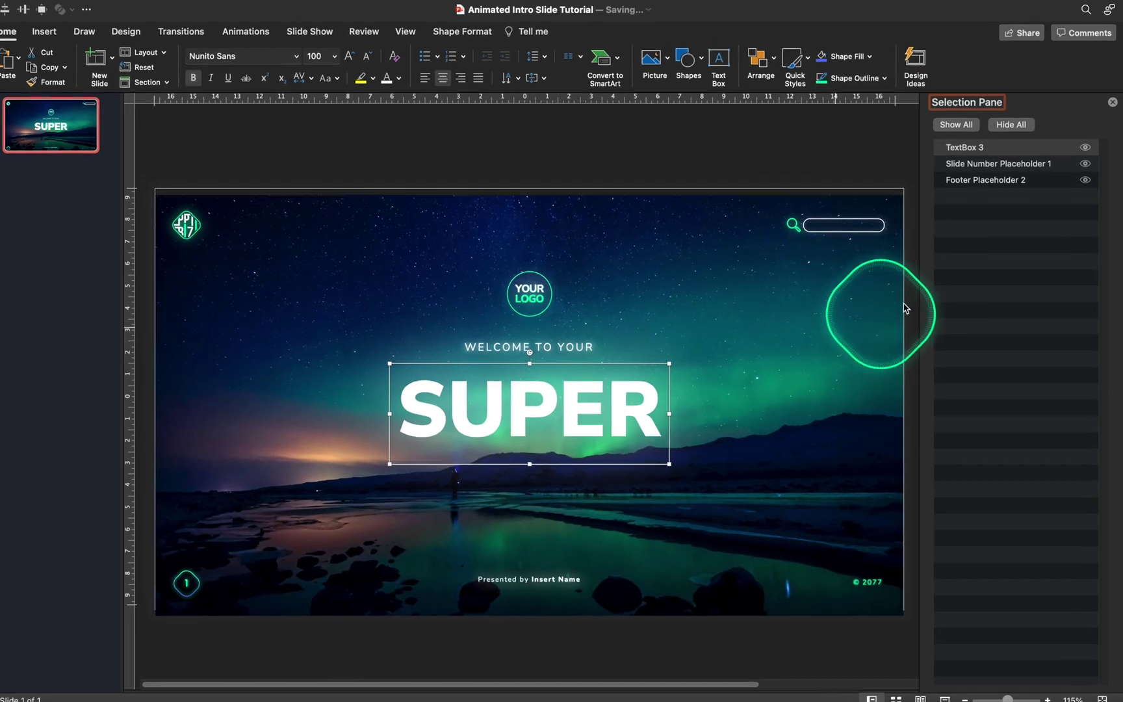
pyautogui.doubleClick(910, 86)
pyautogui.write('S')
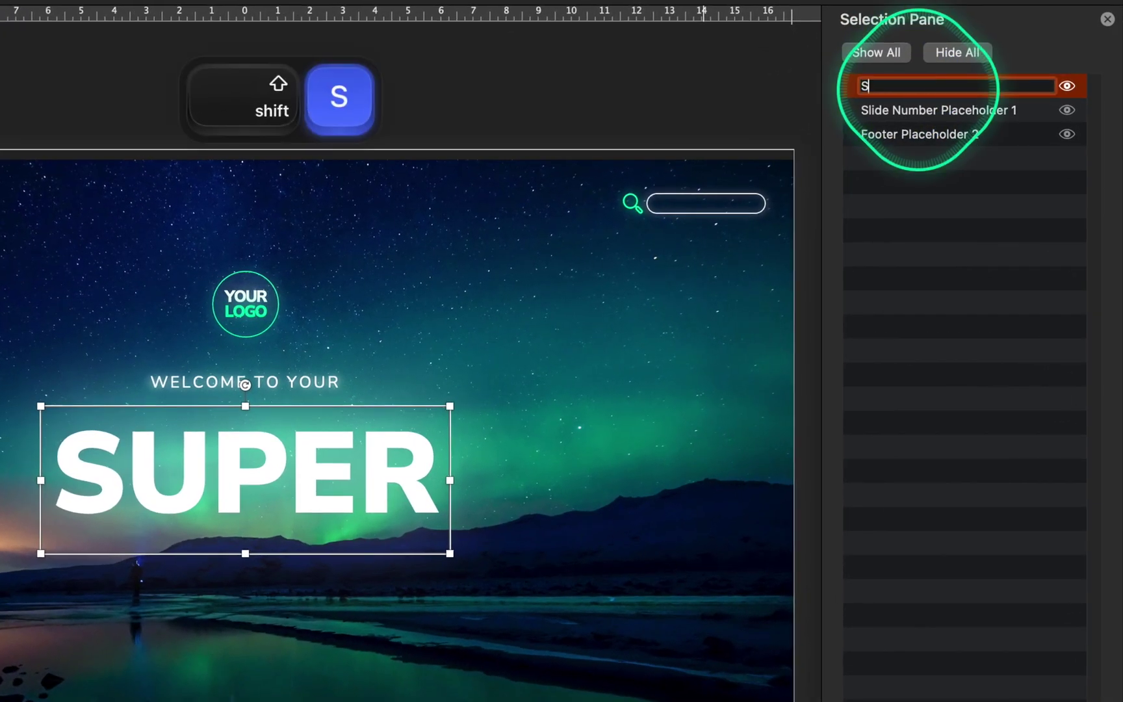
pyautogui.write('uper')
pyautogui.press('Return')
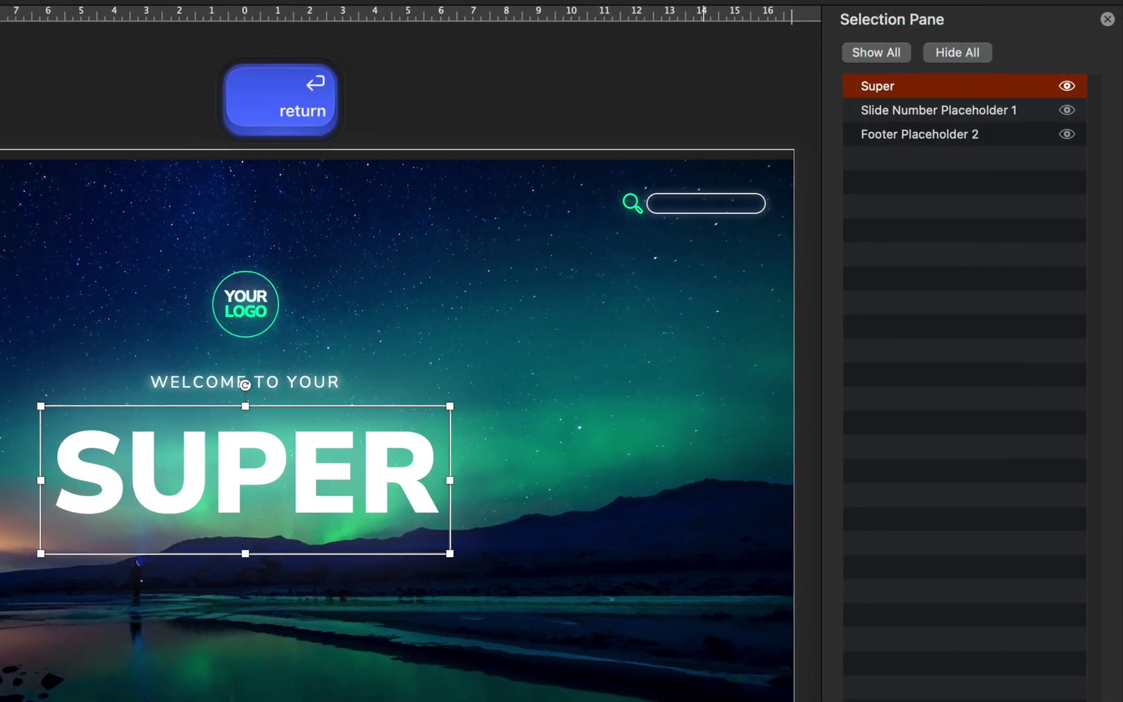
pyautogui.click(1107, 19)
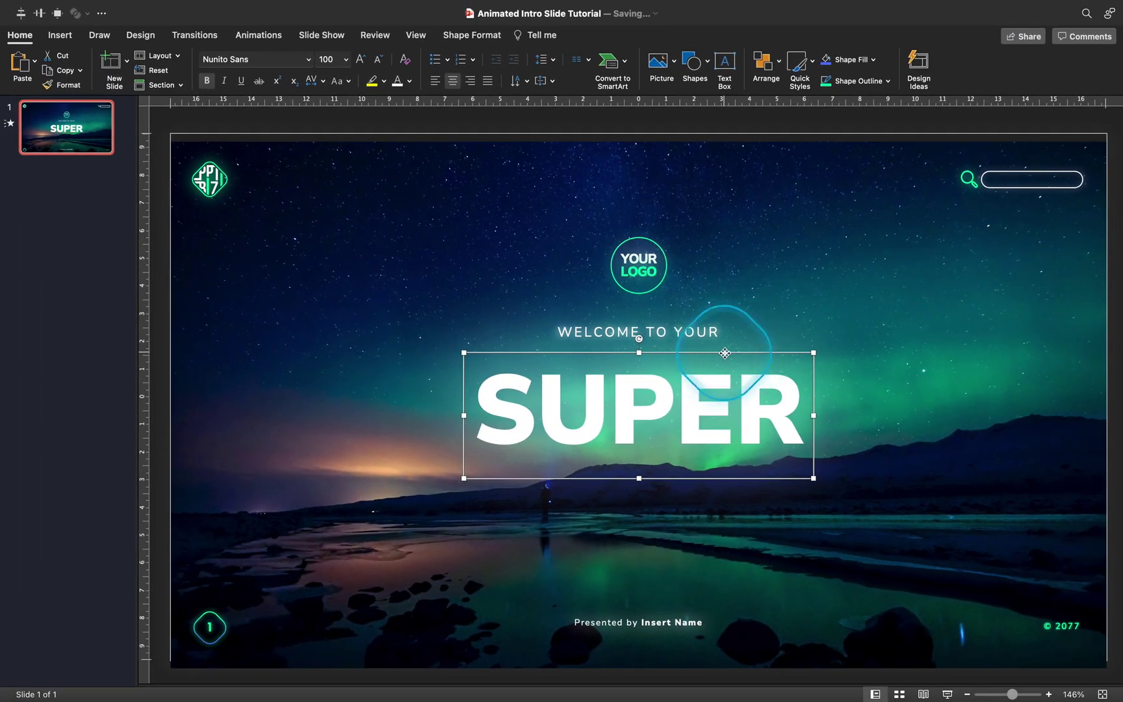
# Apply the Perspective Relaxed 3-D rotation preset to SUPER with Y rotation 0°
pyautogui.doubleClick(725, 353)
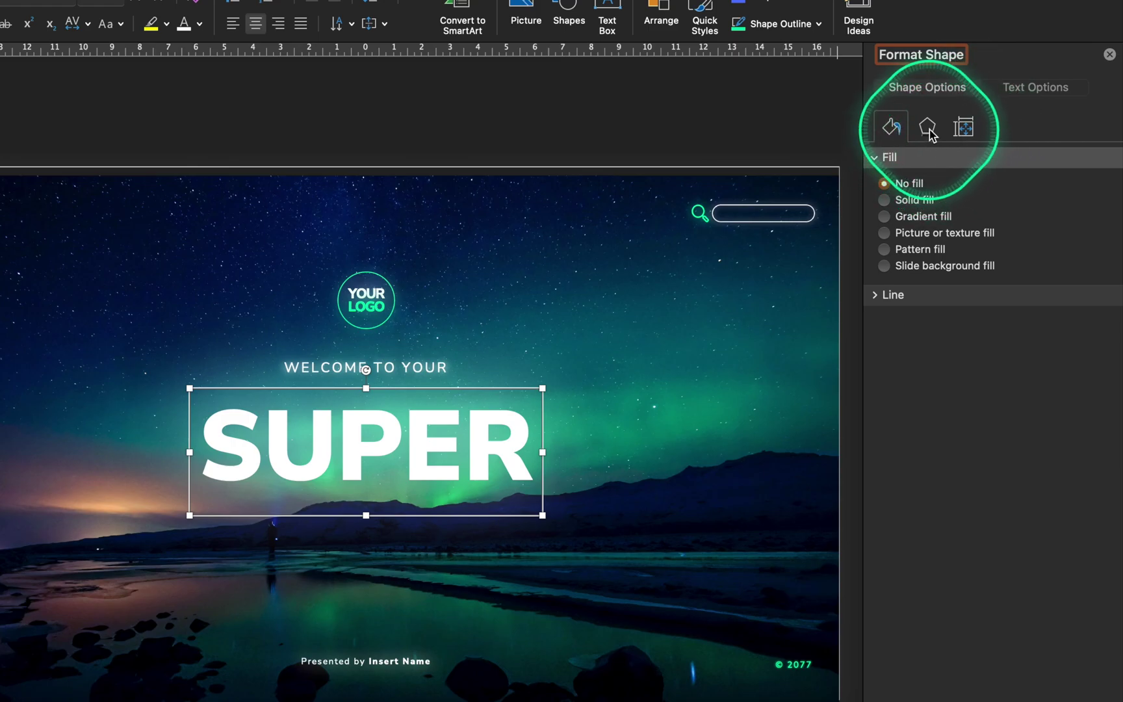
pyautogui.click(927, 127)
pyautogui.click(874, 158)
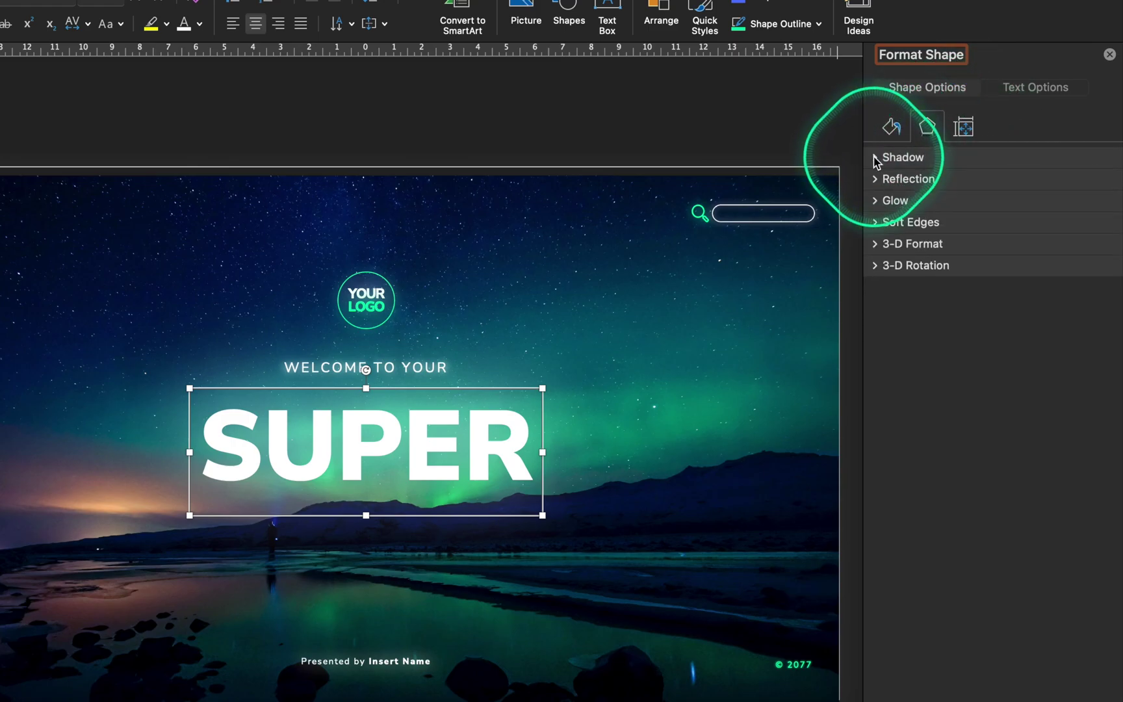
pyautogui.click(877, 266)
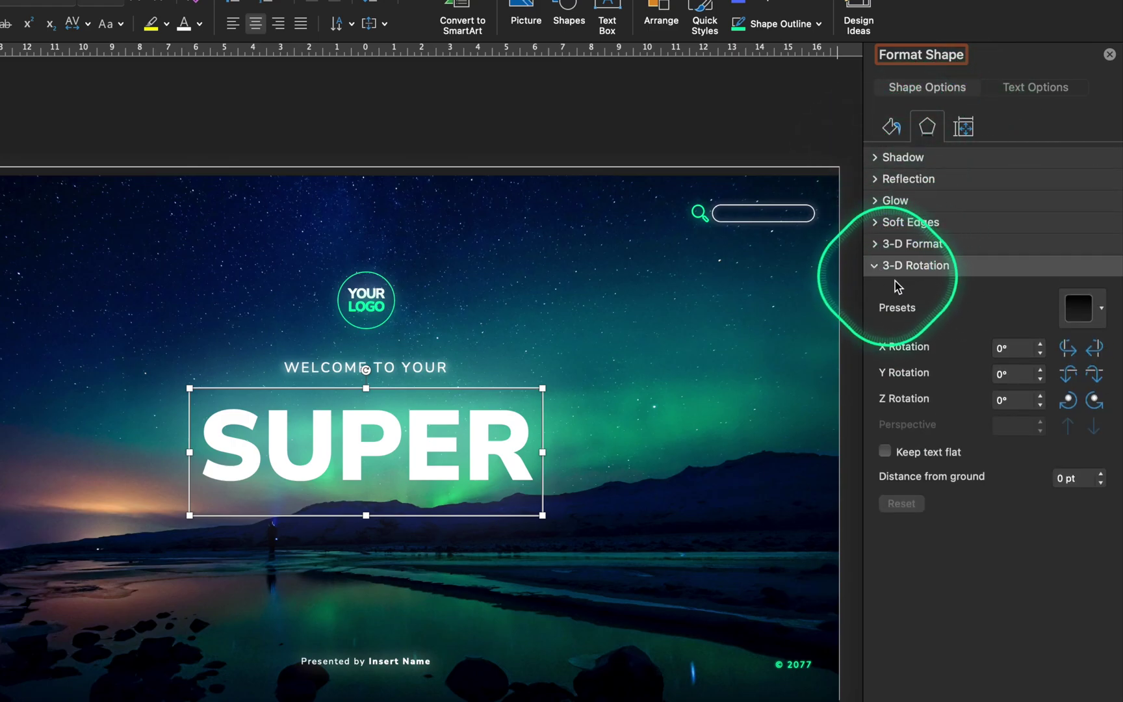
pyautogui.click(1101, 310)
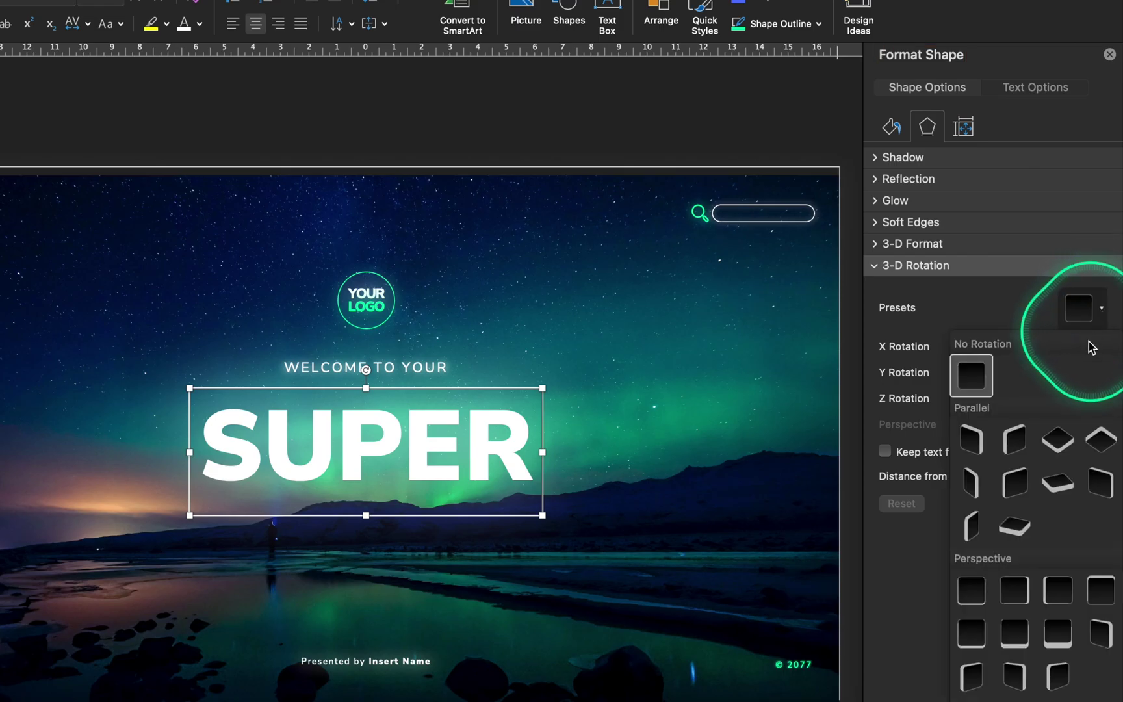
pyautogui.click(1057, 634)
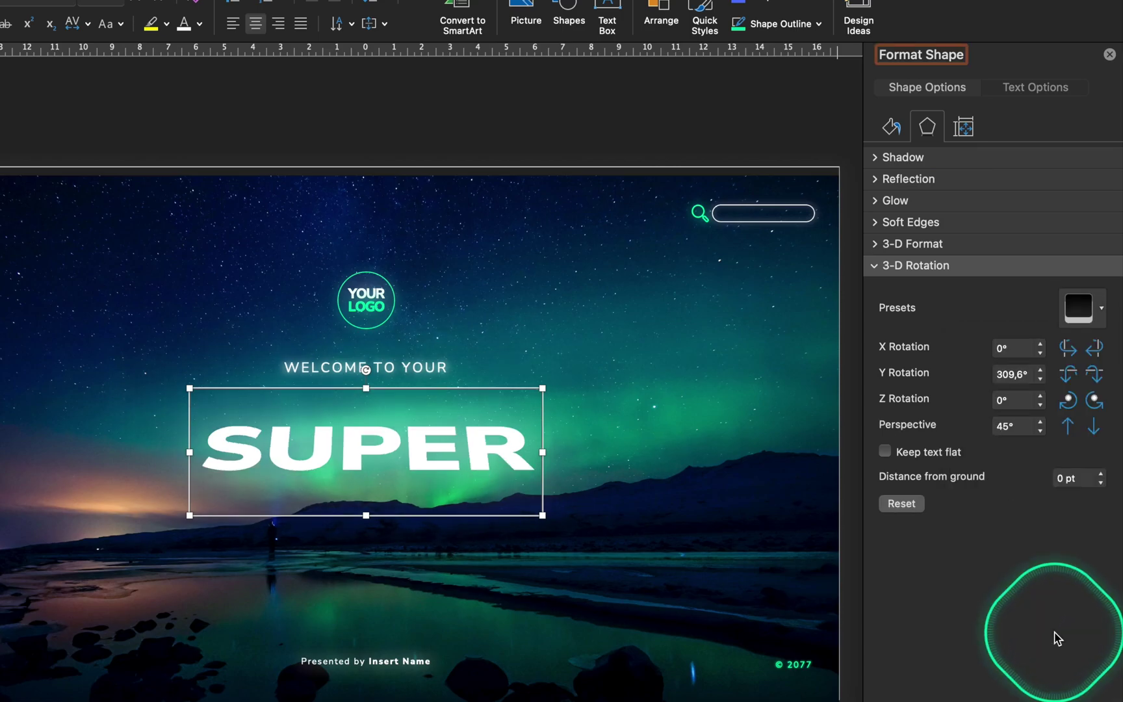
pyautogui.doubleClick(1027, 382)
pyautogui.write('0')
pyautogui.press('Tab')
pyautogui.write('120')
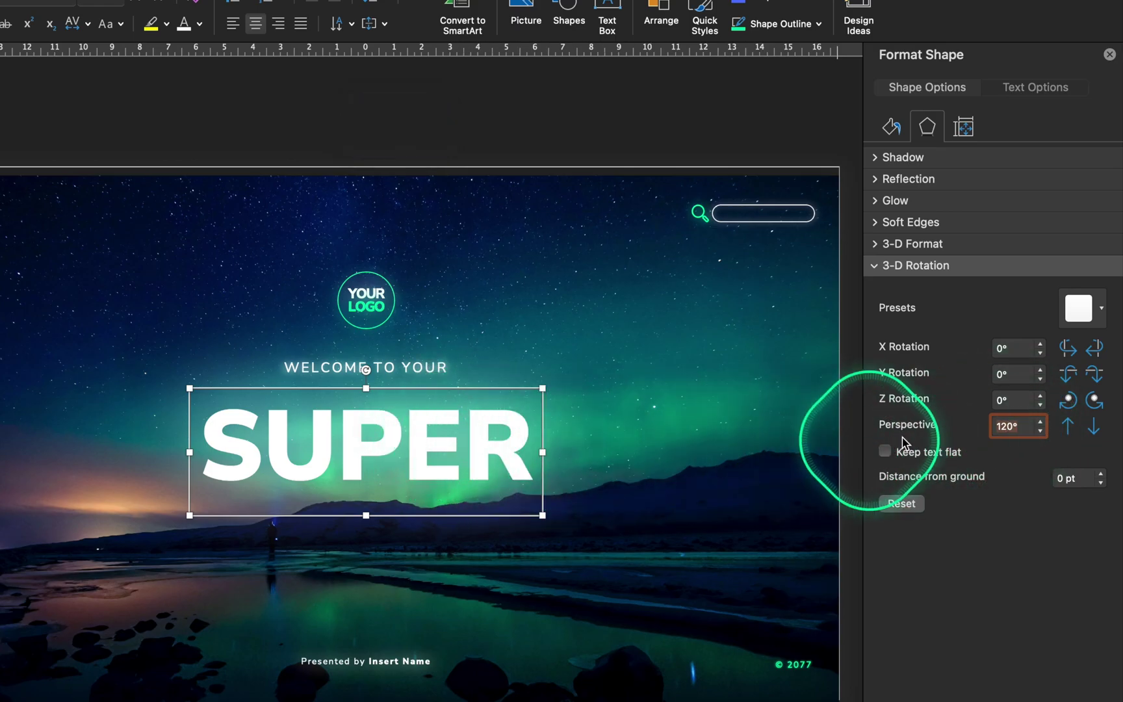
# Step SUPER's Y rotation to 25° as a test, then reset it to 0°
pyautogui.click(1095, 375)
pyautogui.click(1068, 375)
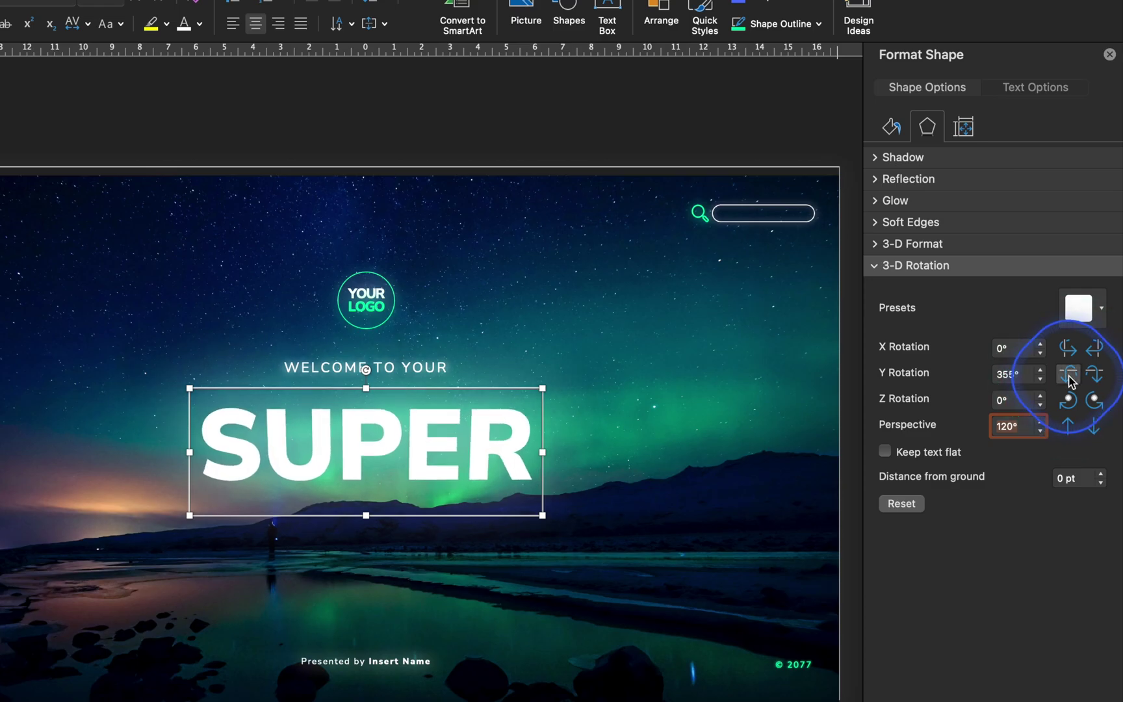
pyautogui.click(1069, 376)
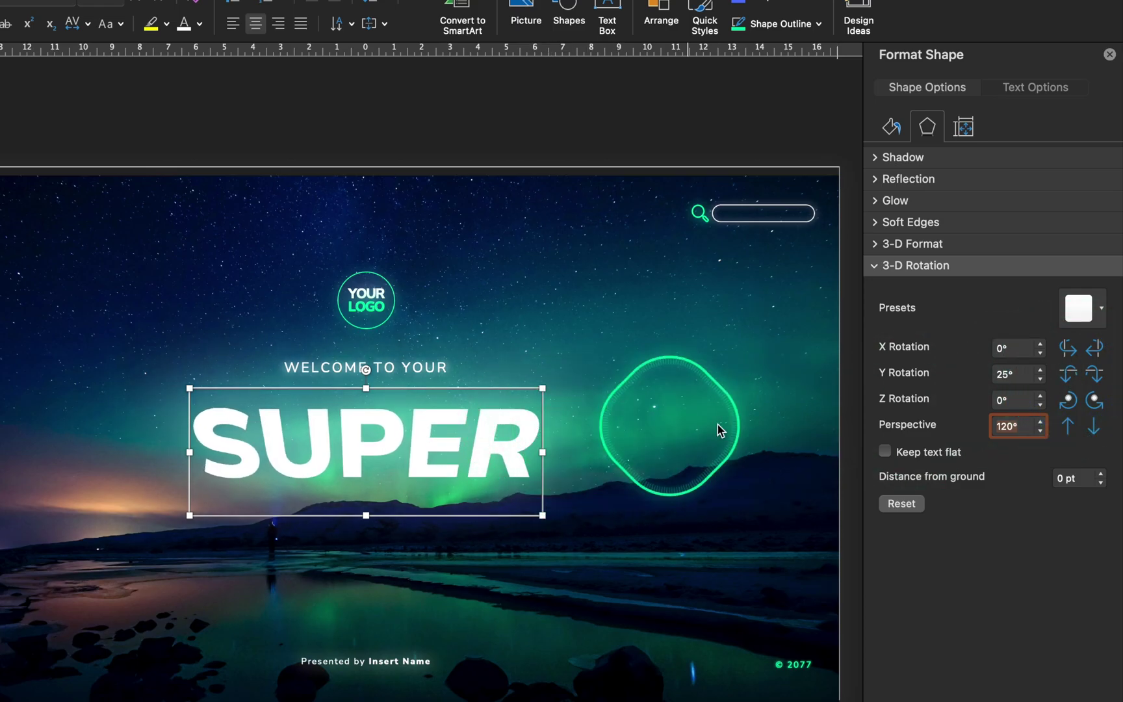
pyautogui.click(1021, 376)
pyautogui.press('super+a')
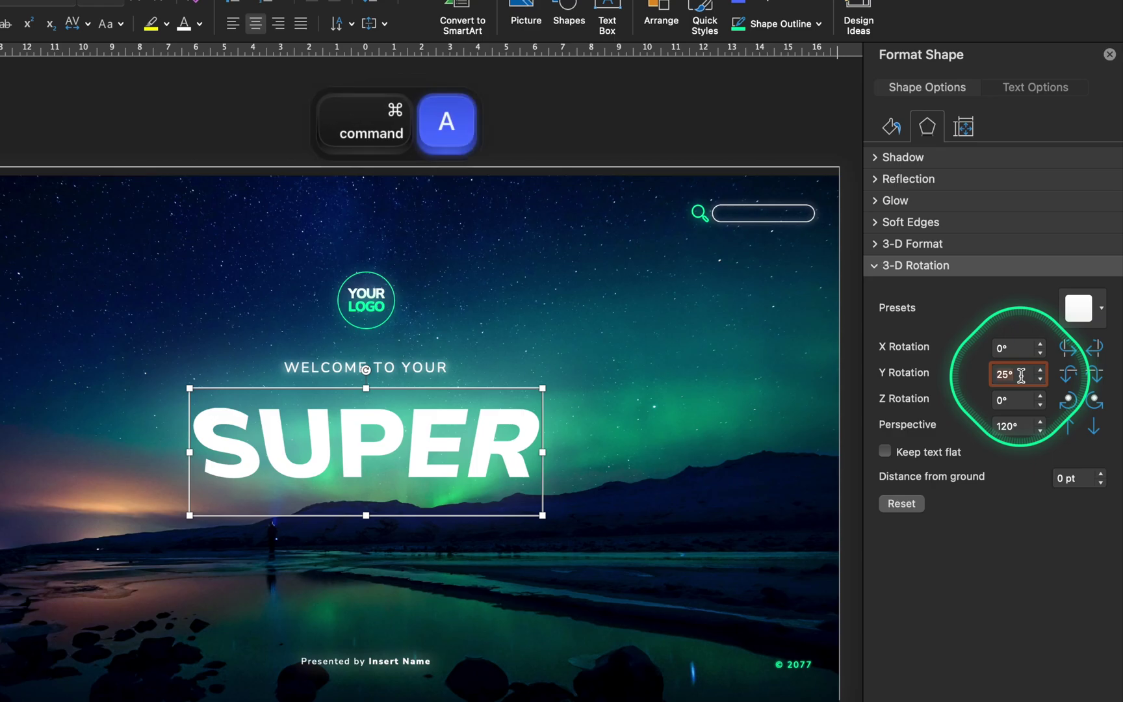
pyautogui.press('Tab')
pyautogui.press('Tab')
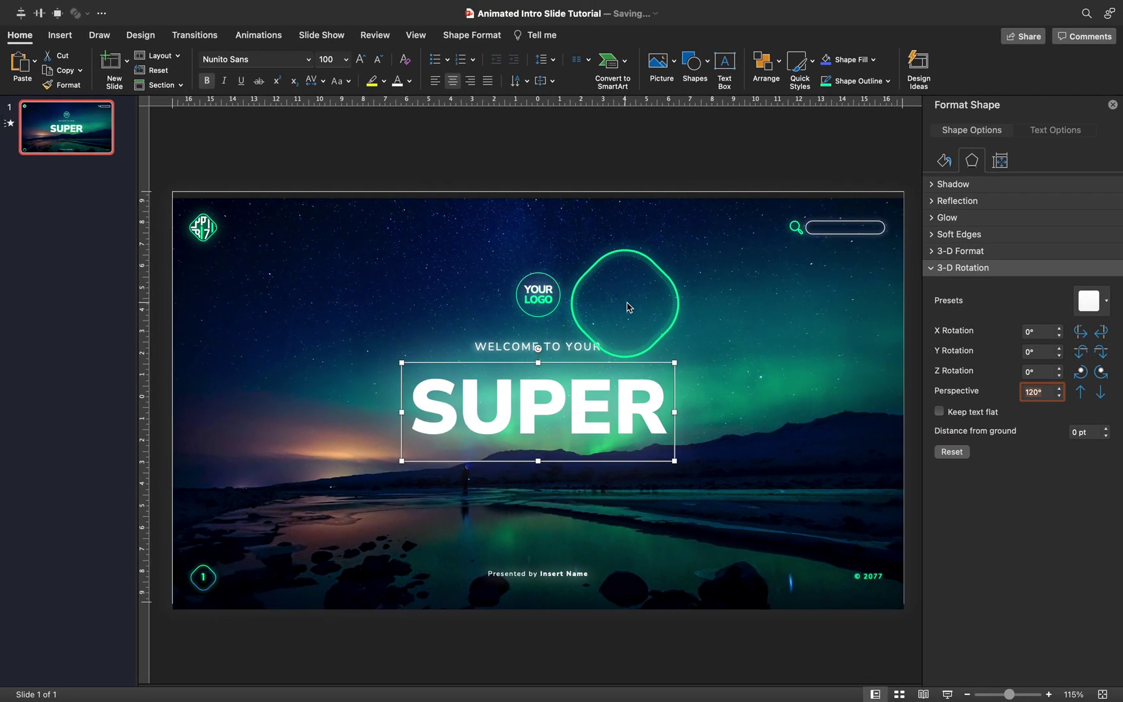
# Align the aurora background picture to the top edge in the slide master layout
pyautogui.click(1113, 105)
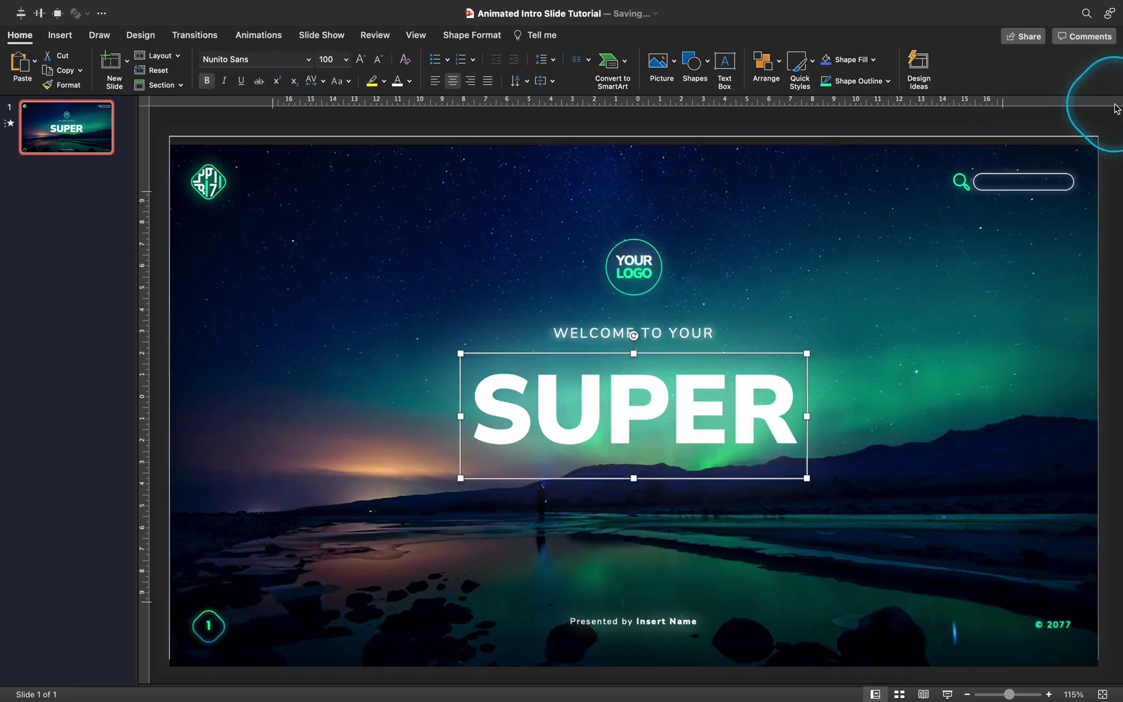
pyautogui.click(798, 124)
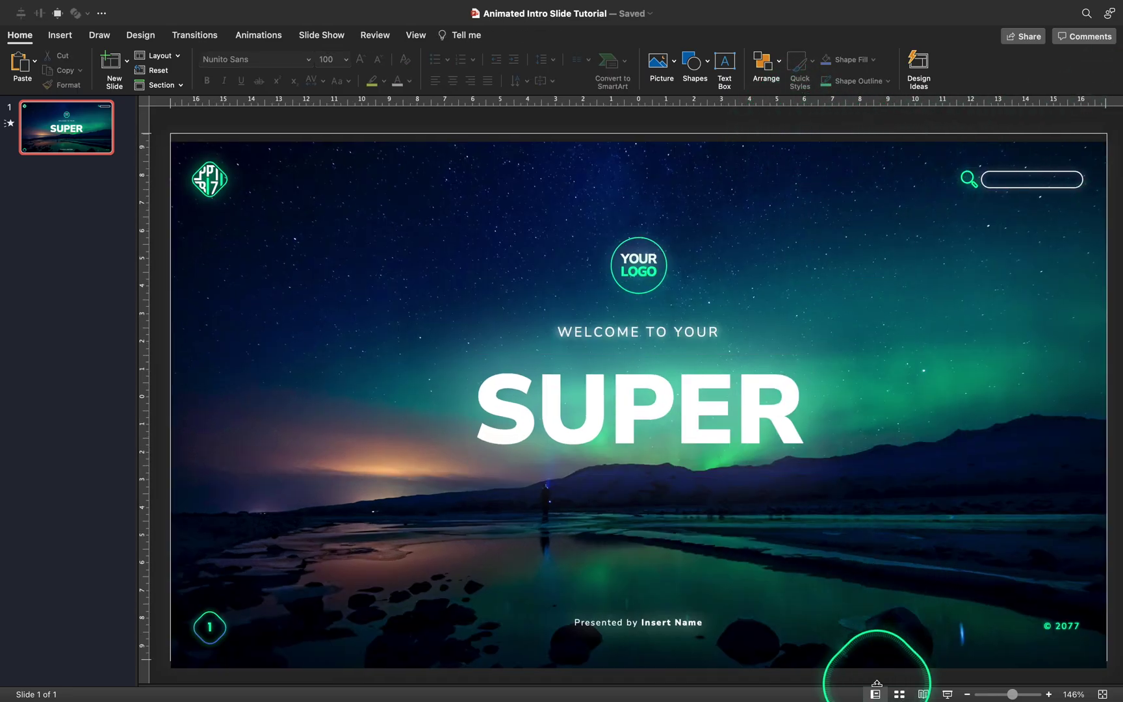
pyautogui.keyDown('shift'); pyautogui.click(876, 694); pyautogui.keyUp('shift')
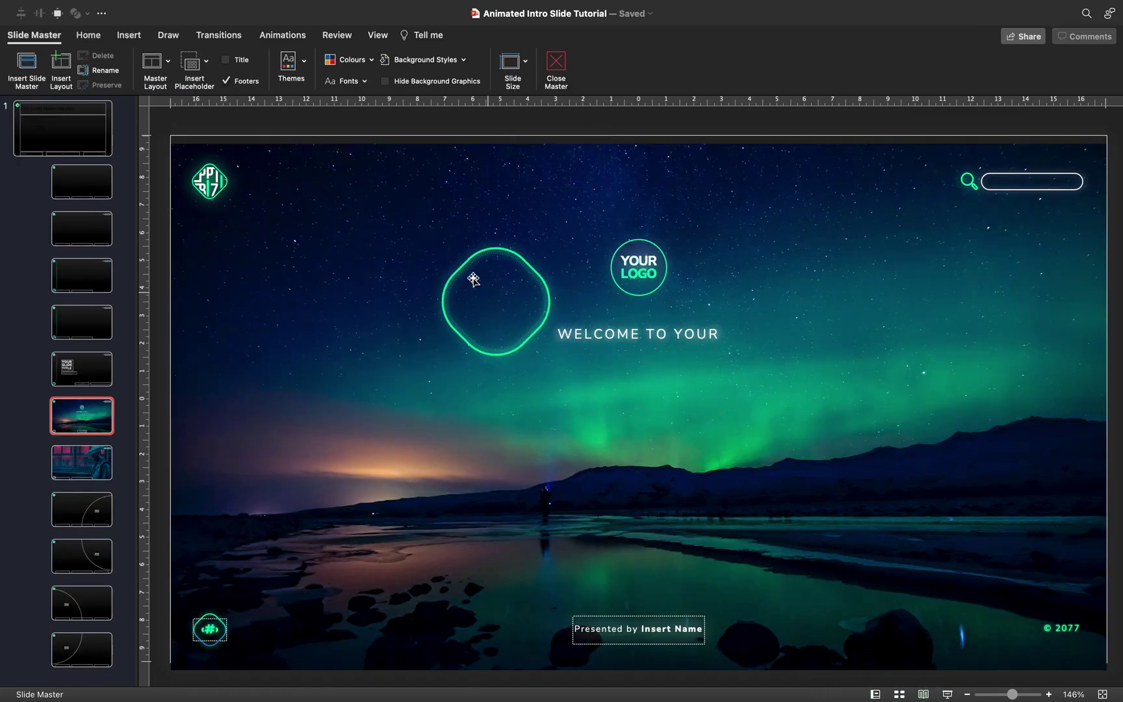
pyautogui.click(401, 185)
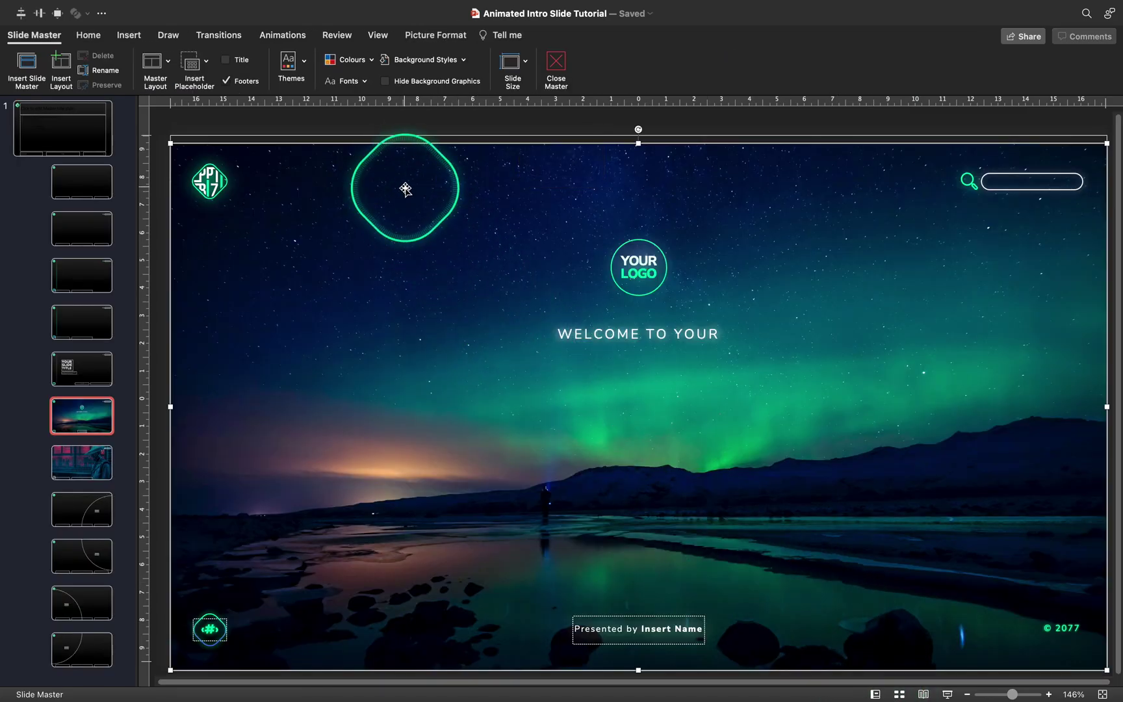
pyautogui.click(38, 13)
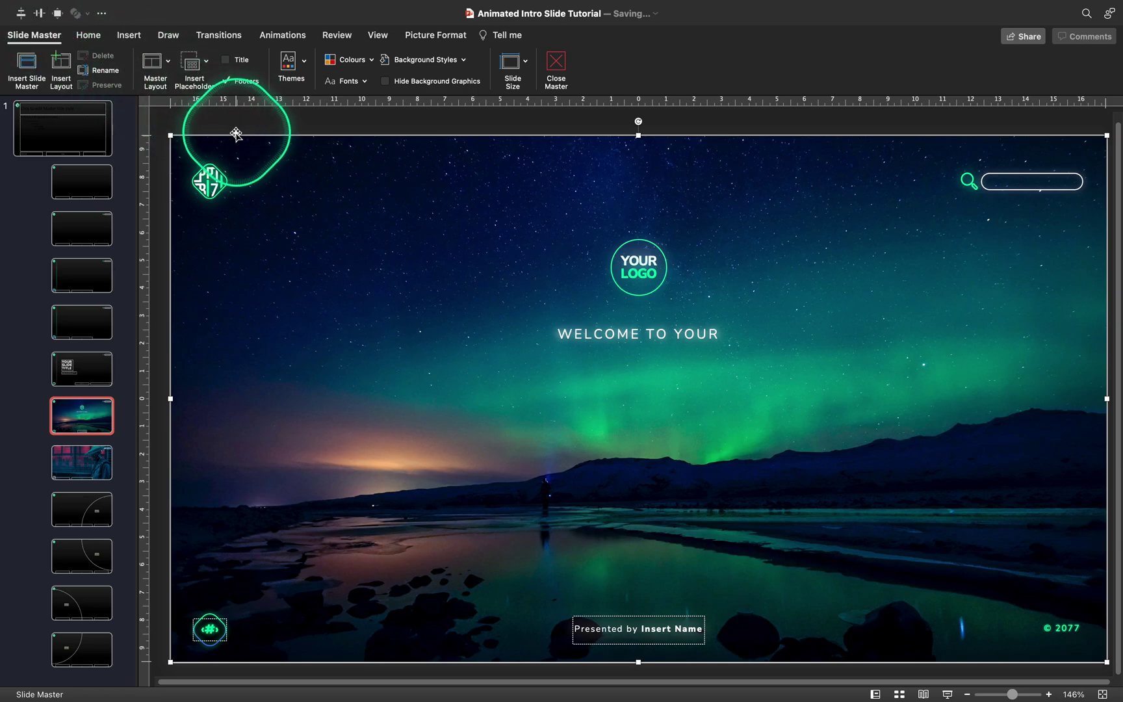
# Move SUPER slightly up, turn on guides, and delete the vertical guide
pyautogui.click(554, 70)
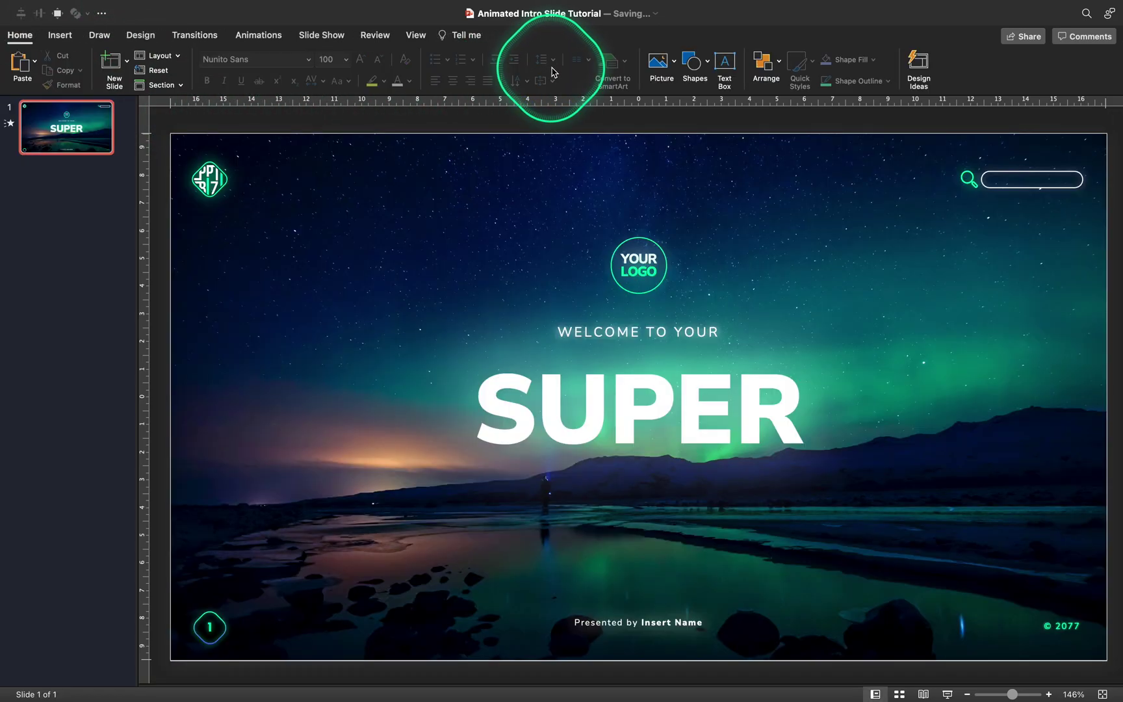
pyautogui.click(672, 400)
pyautogui.moveTo(671, 401); pyautogui.dragTo(692, 379)
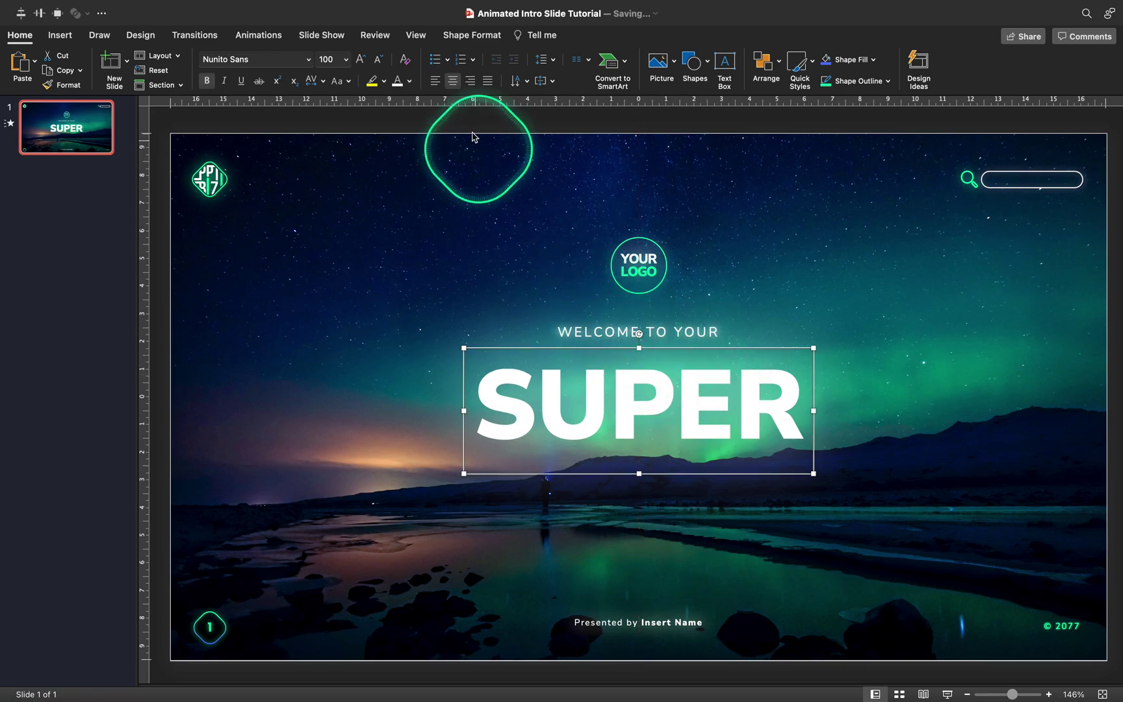
pyautogui.click(416, 35)
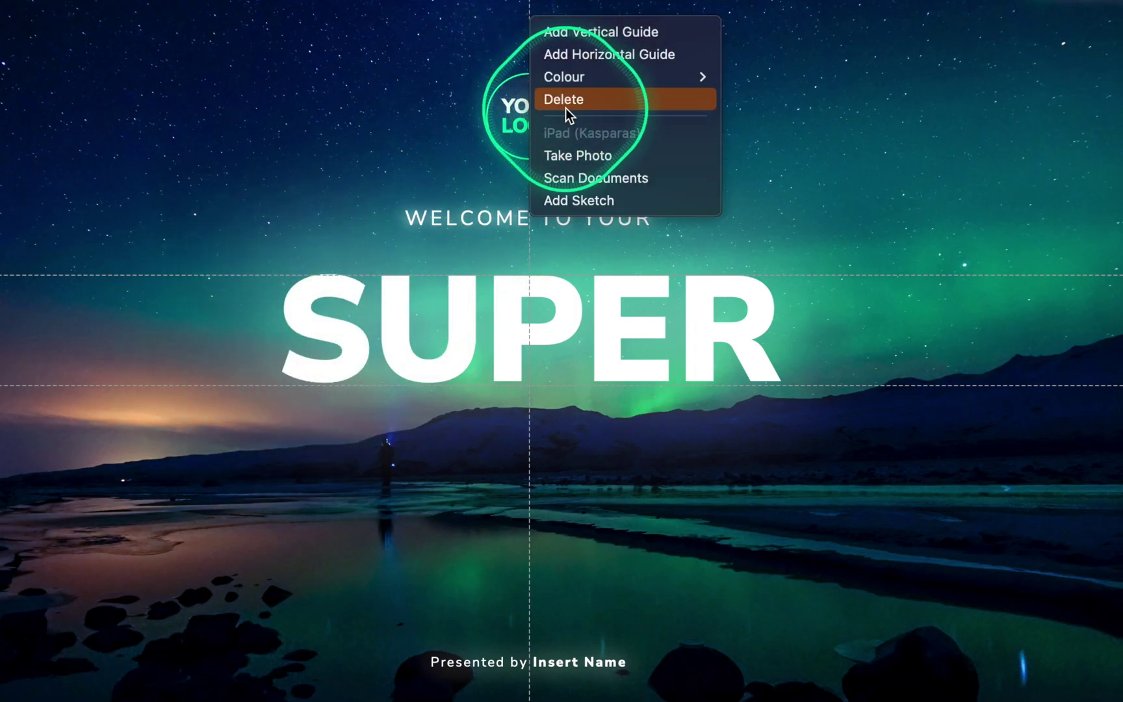
pyautogui.click(565, 102)
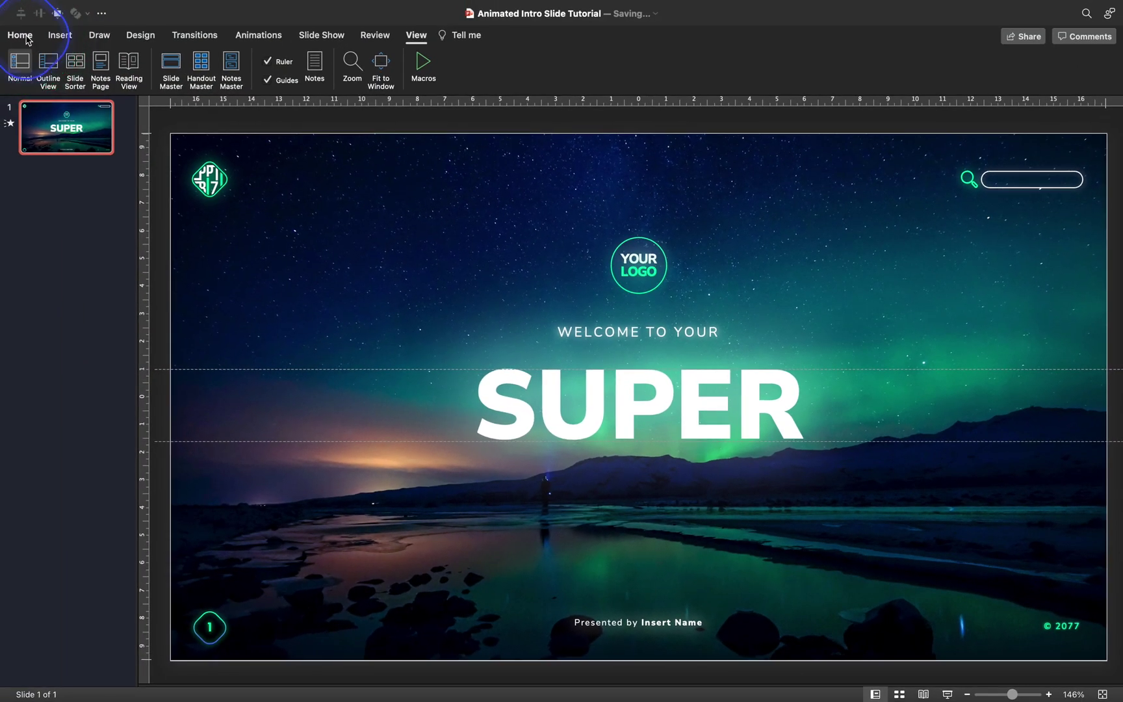
pyautogui.click(26, 38)
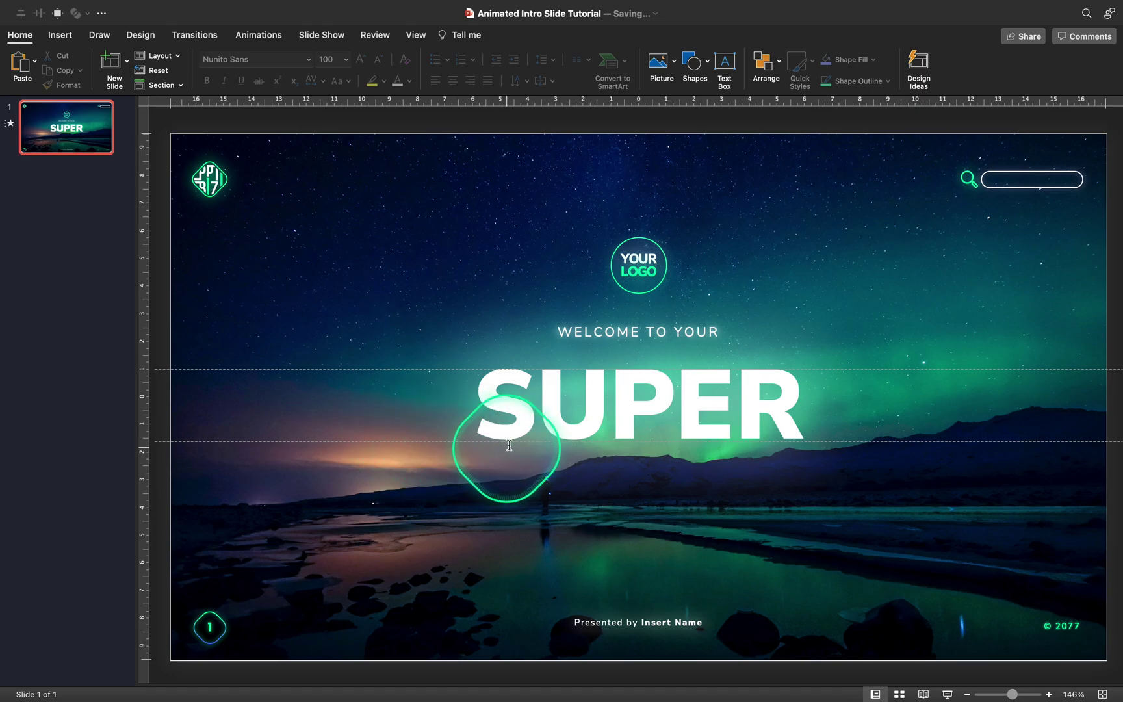
# Check slide 1's Morph transition, then duplicate it with Cmd+D
pyautogui.click(205, 37)
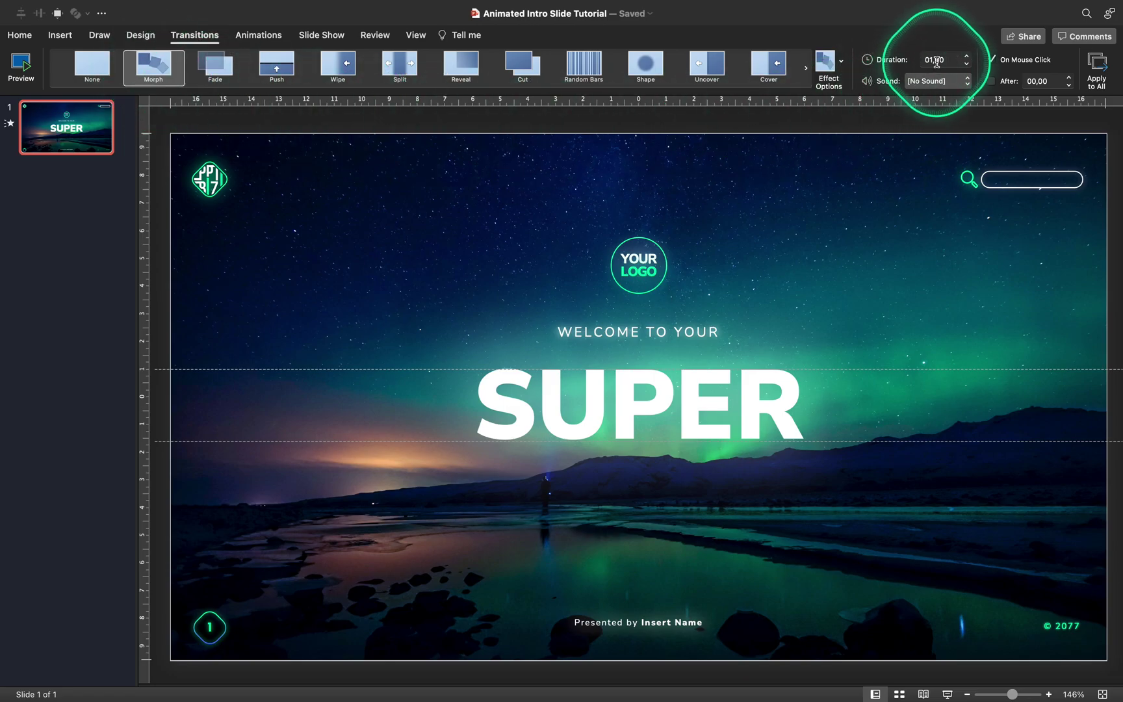
pyautogui.click(20, 36)
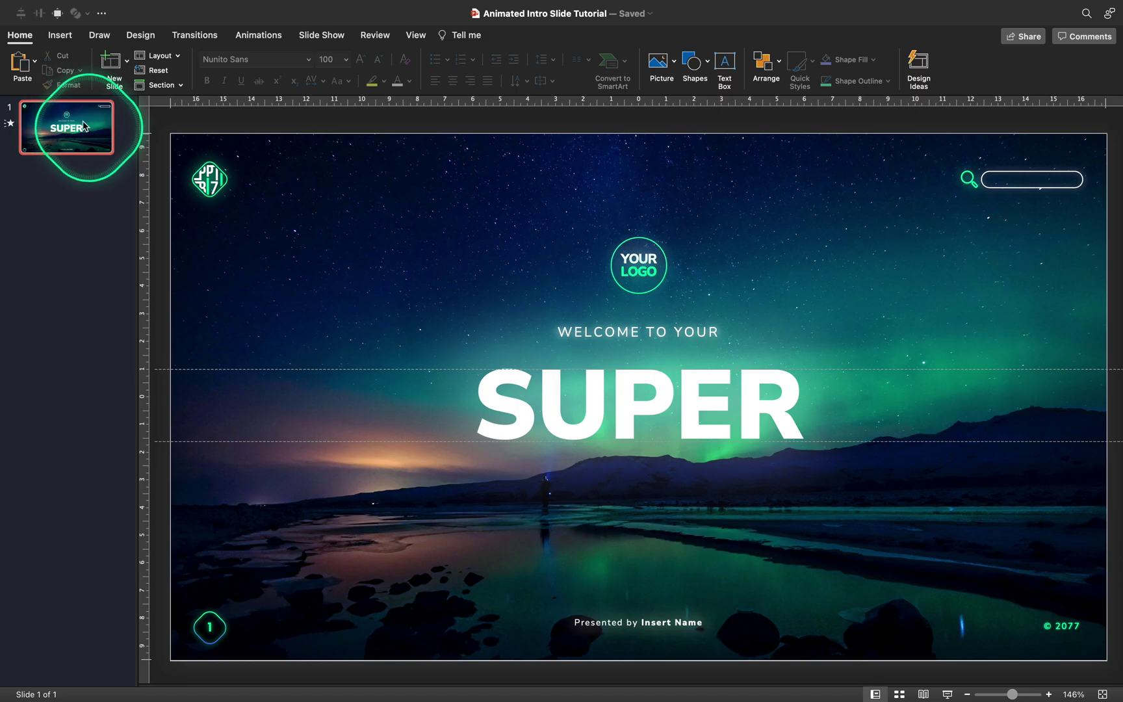
pyautogui.press('super+d')
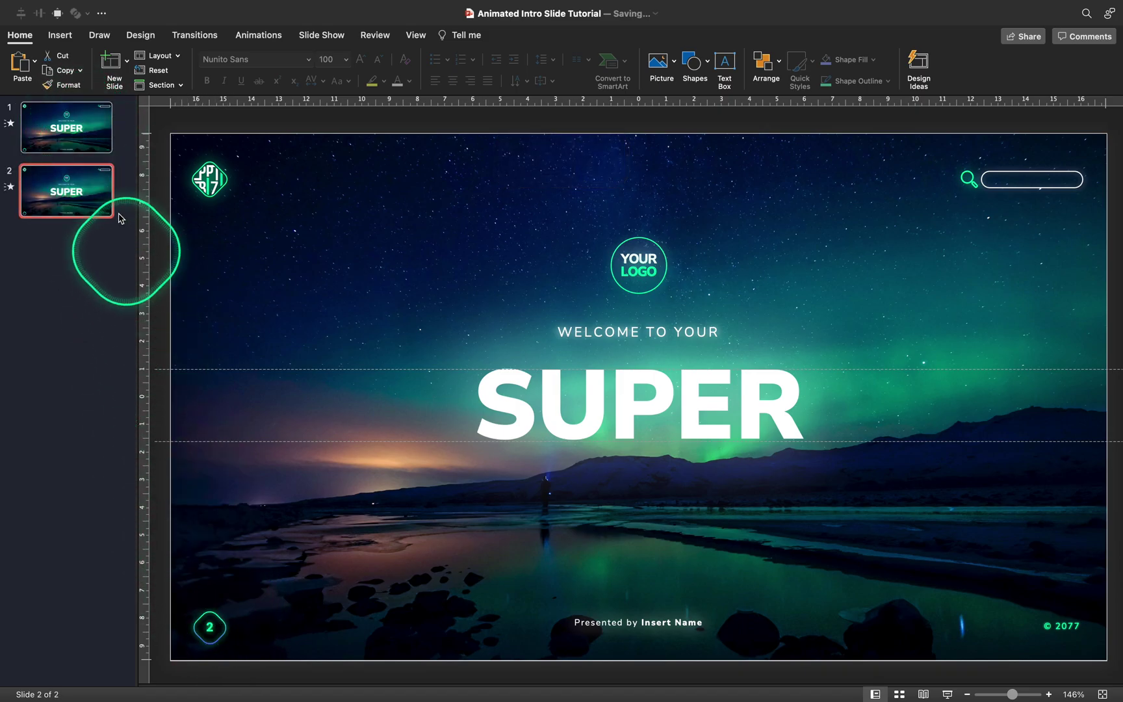
# On slide 1, move SUPER up over the WELCOME TO YOUR line
pyautogui.click(77, 135)
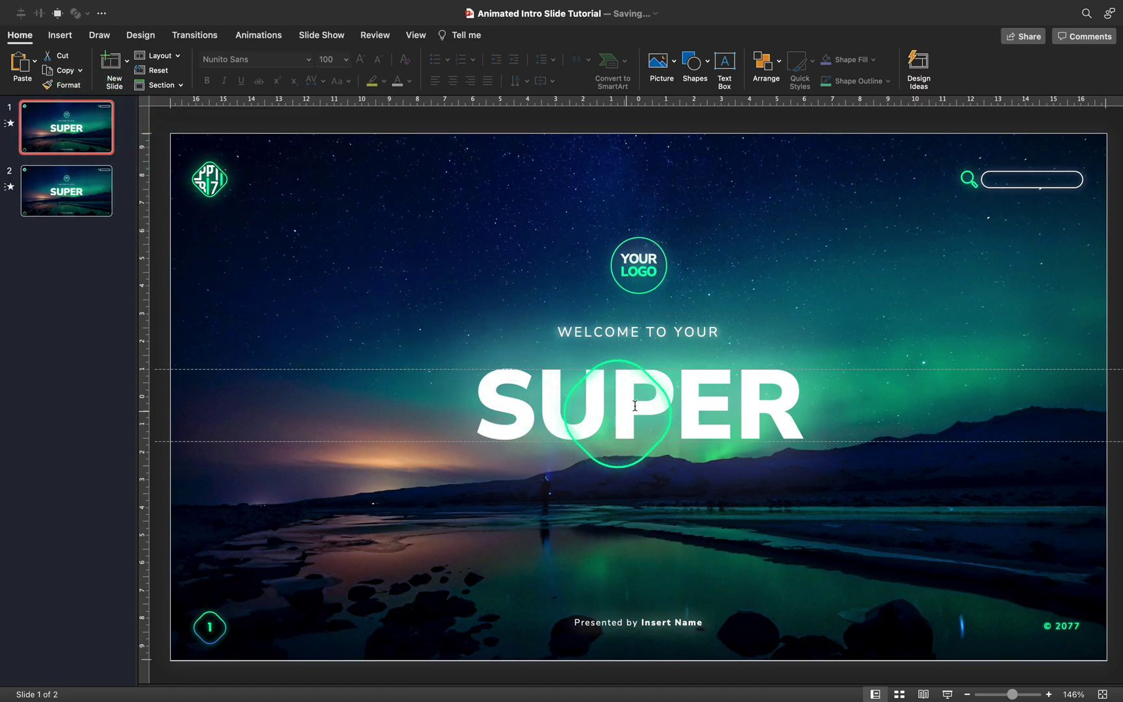
pyautogui.click(812, 410)
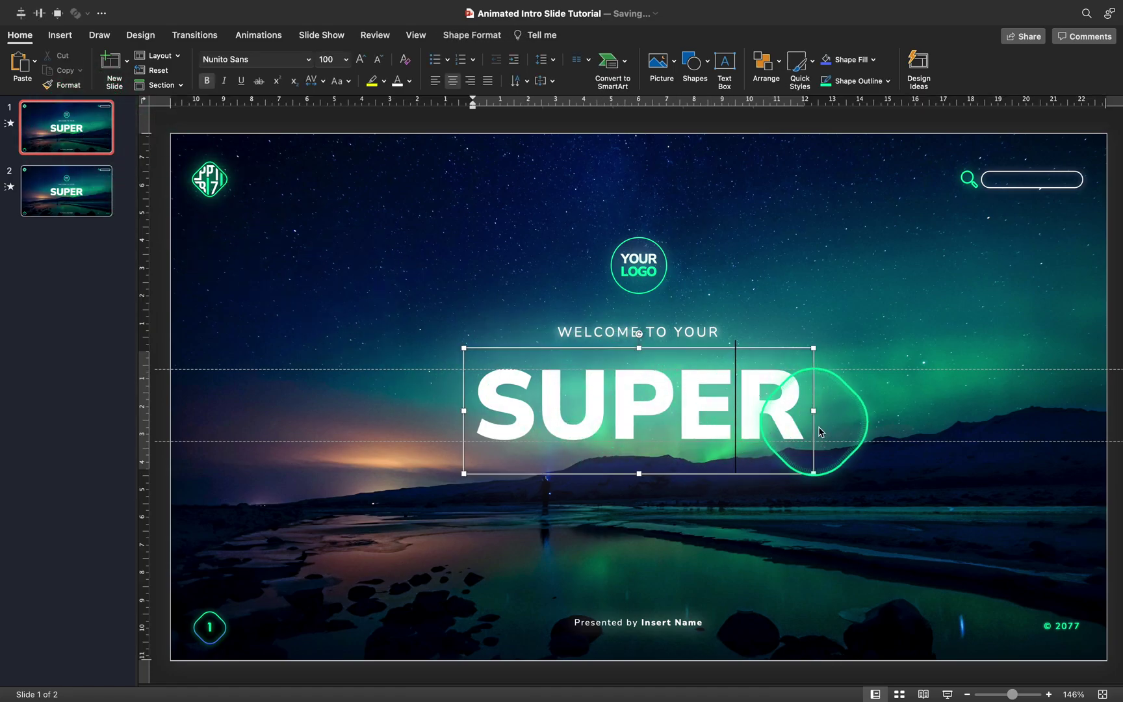
pyautogui.moveTo(815, 442); pyautogui.dragTo(811, 381)
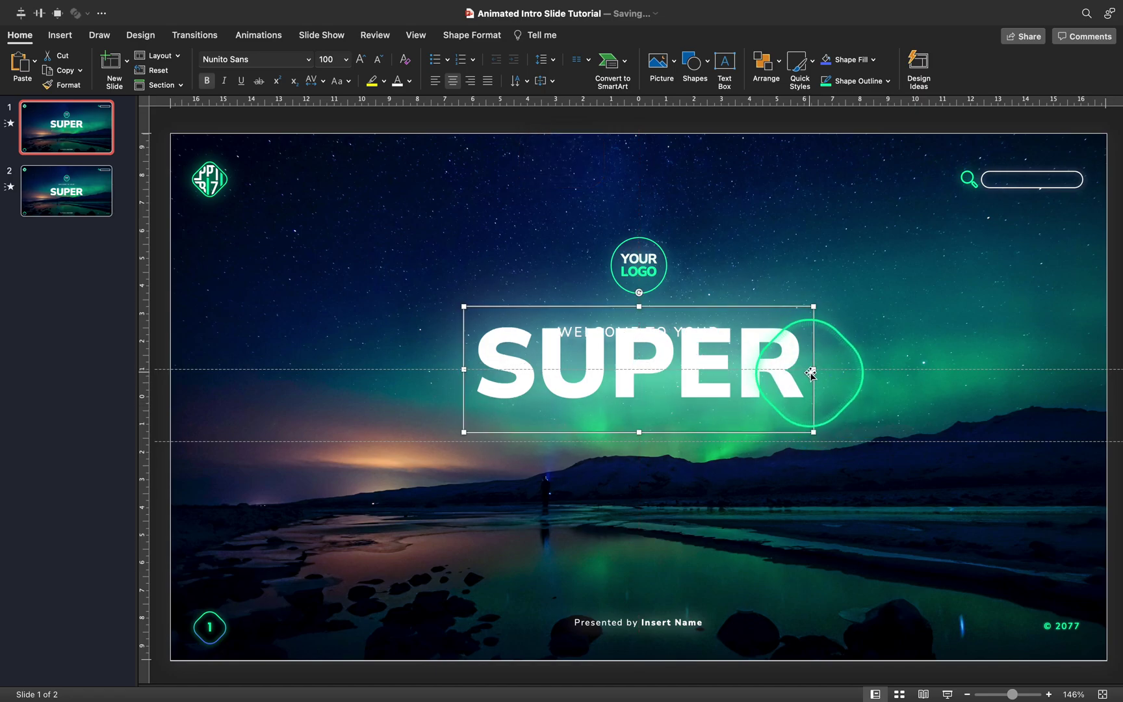
# Set SUPER's 3-D Y rotation to 270° so it turns edge-on
pyautogui.doubleClick(771, 306)
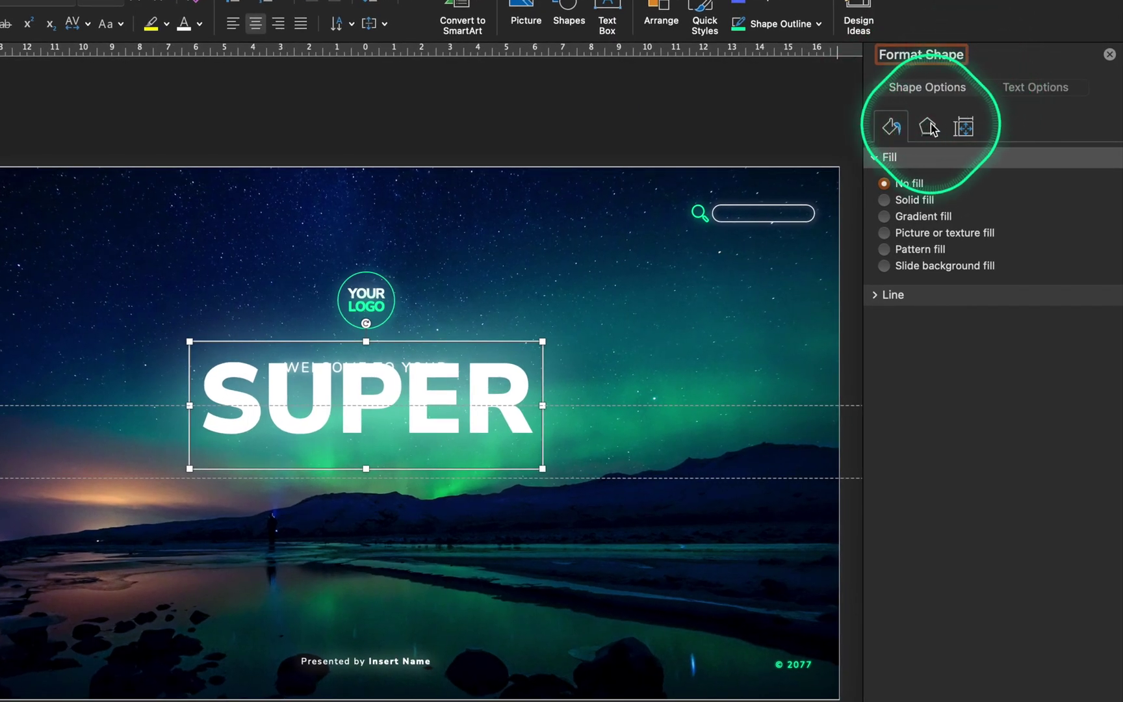
pyautogui.click(930, 128)
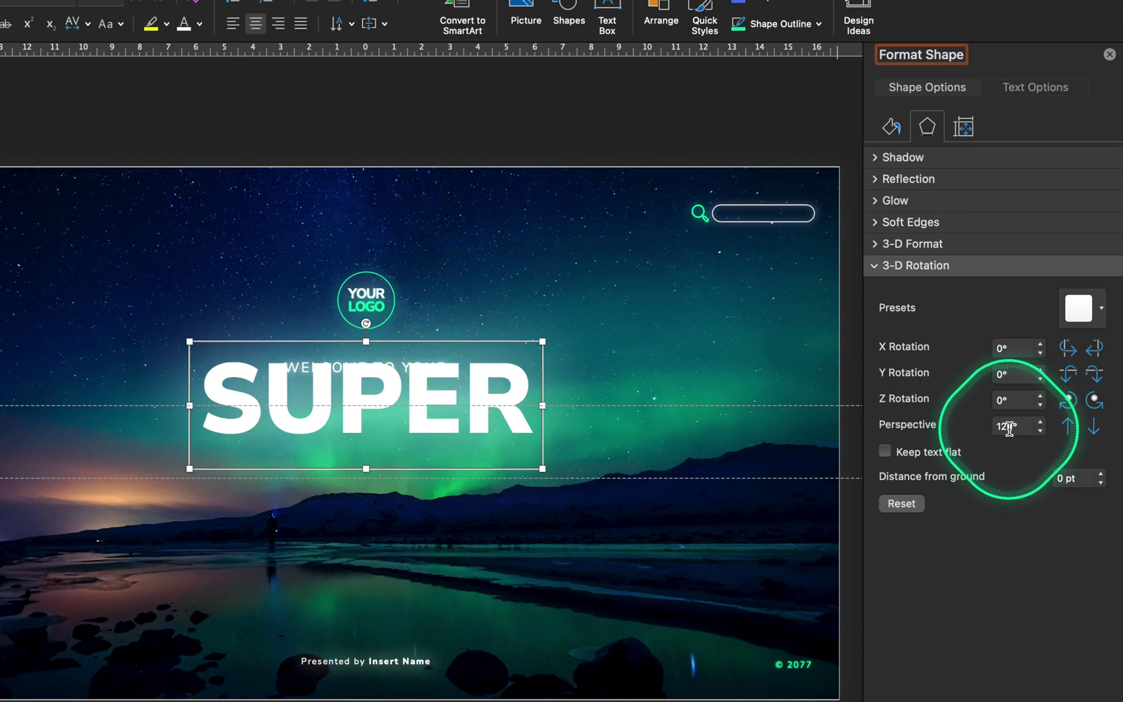
pyautogui.click(1095, 375)
pyautogui.click(1094, 375)
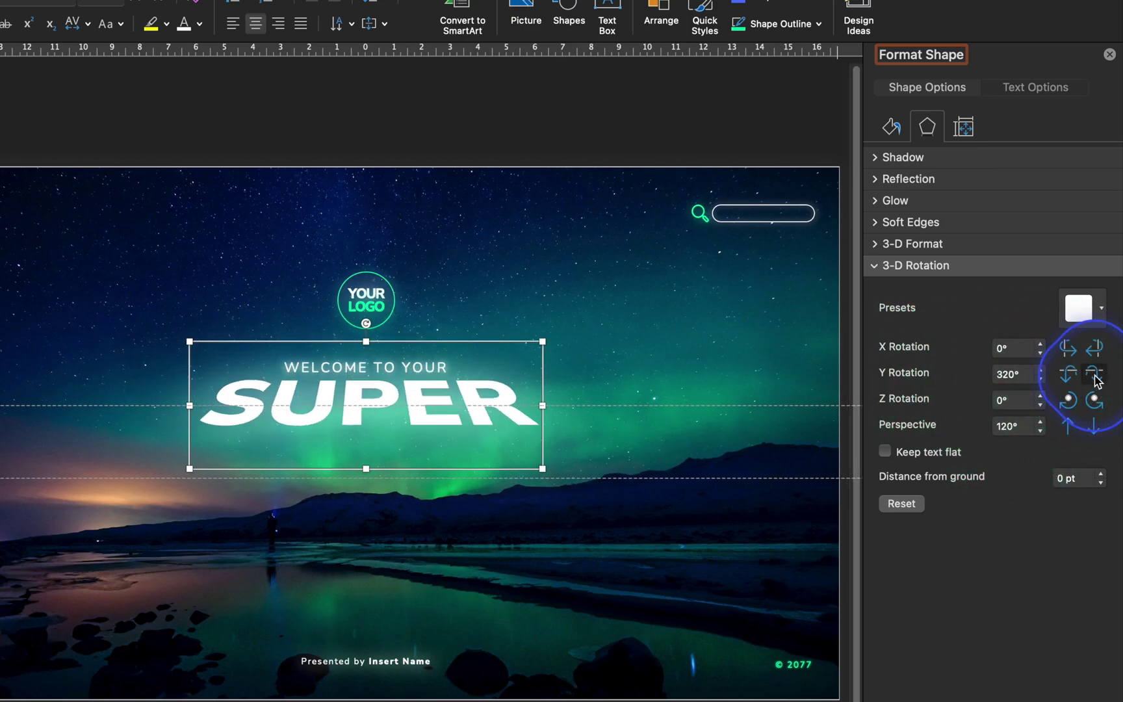
pyautogui.click(1094, 375)
pyautogui.click(1095, 374)
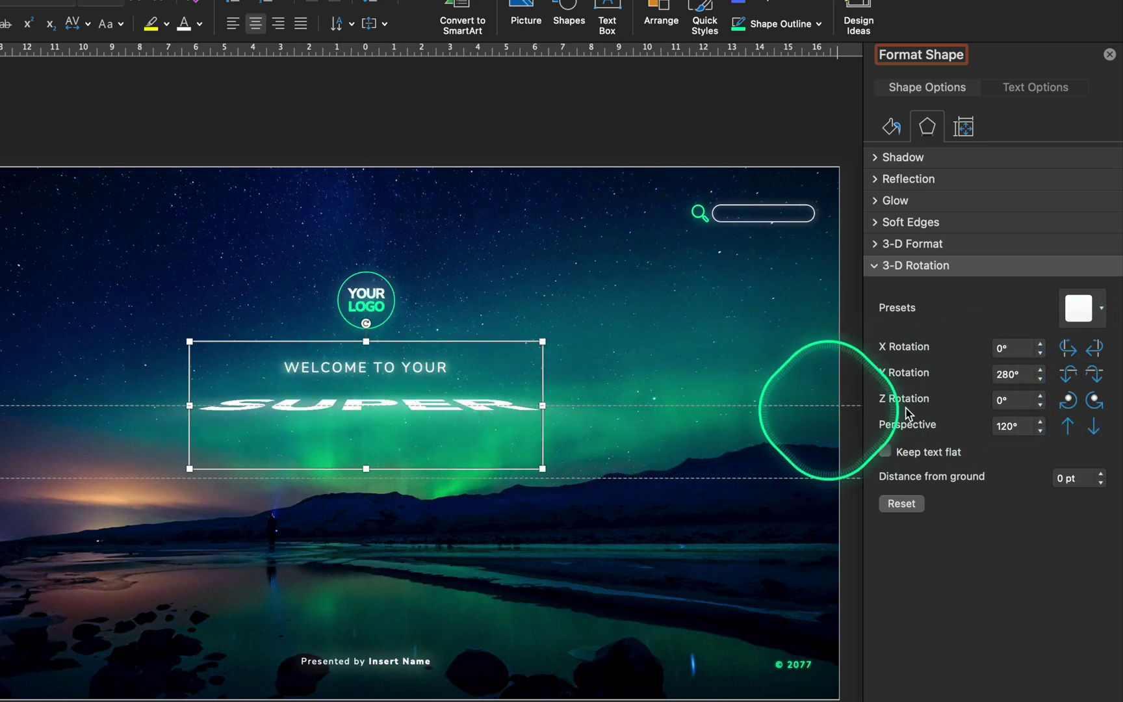
pyautogui.click(1095, 374)
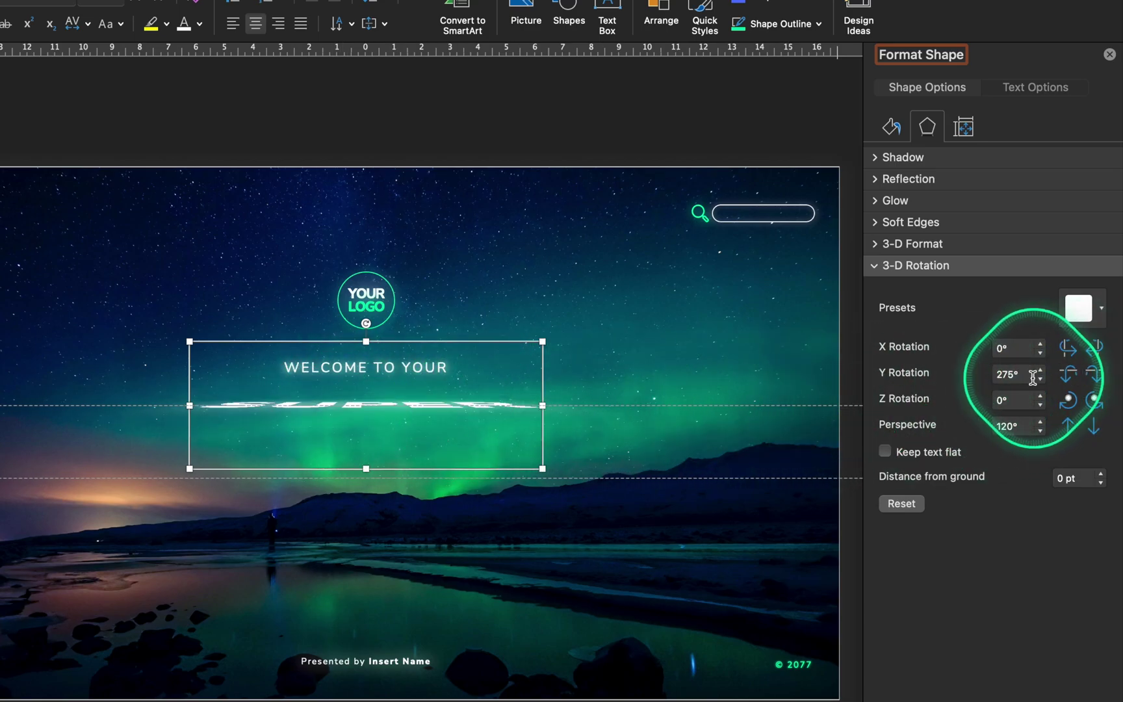
pyautogui.press('super+a')
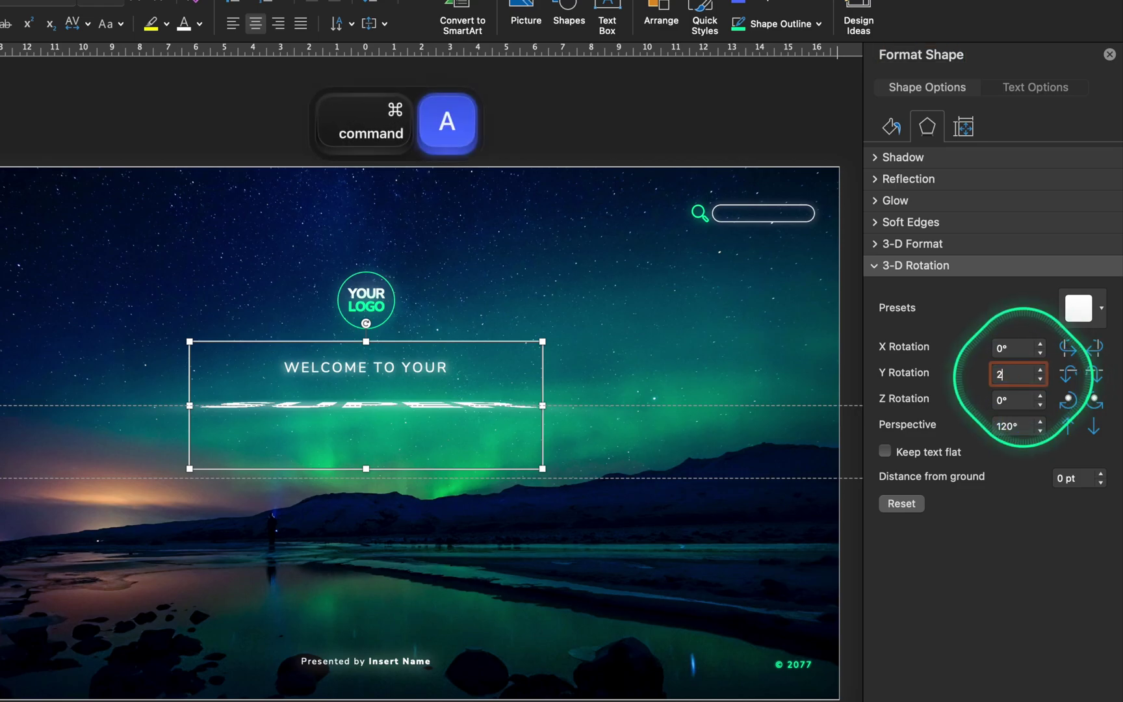
pyautogui.write('70')
pyautogui.press('Return')
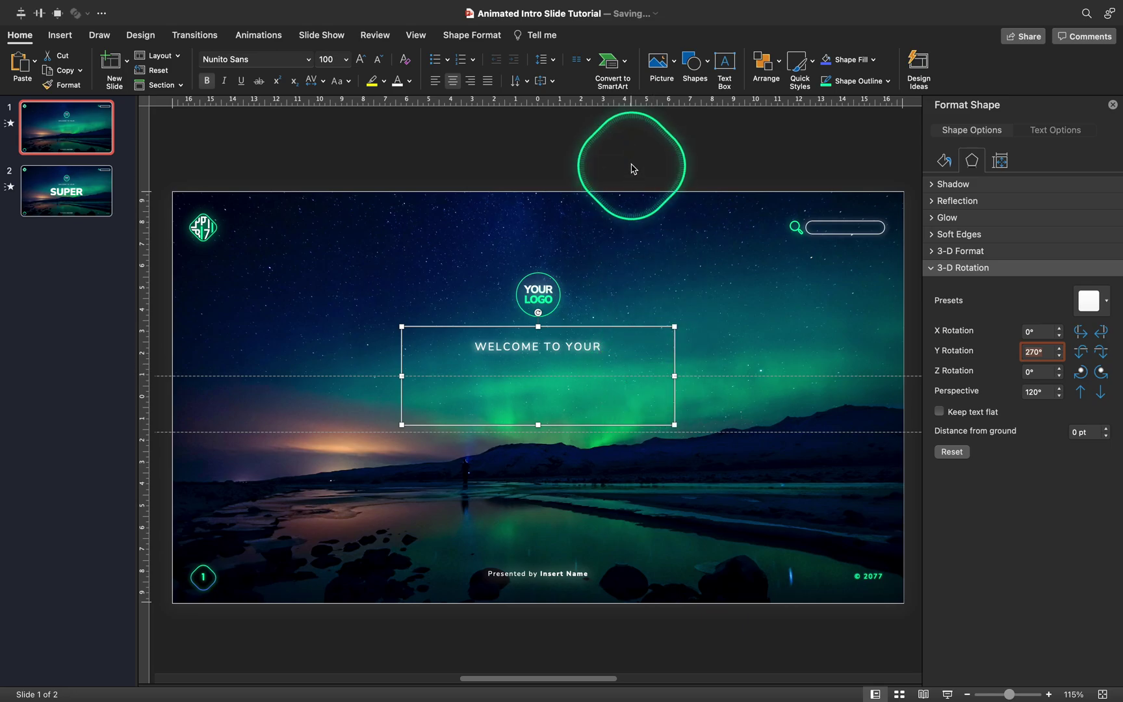
# Preview slide 2's Morph transition, then close the Format Background pane
pyautogui.click(629, 171)
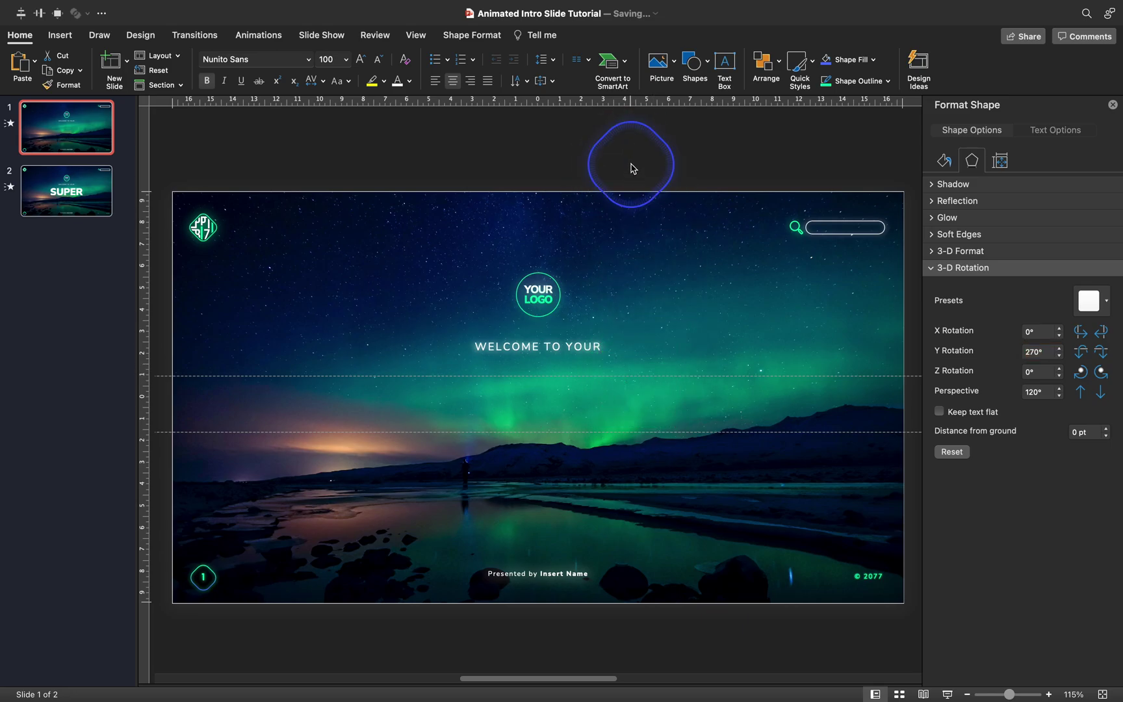
pyautogui.click(65, 195)
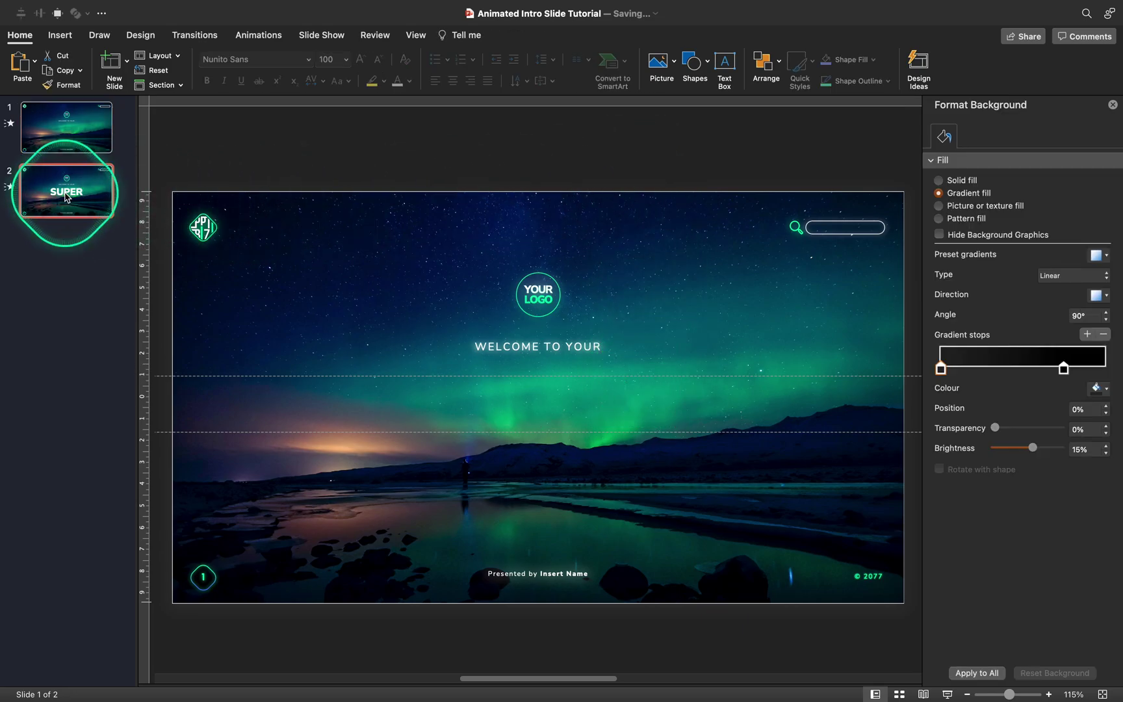
pyautogui.click(193, 36)
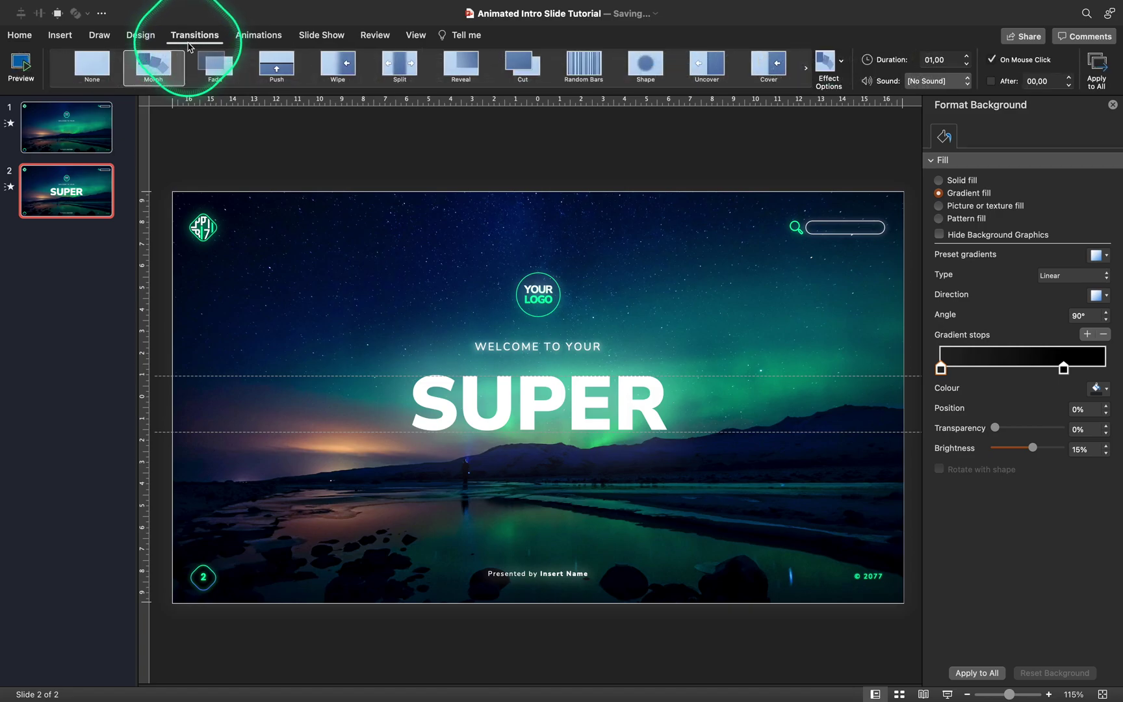
pyautogui.click(23, 69)
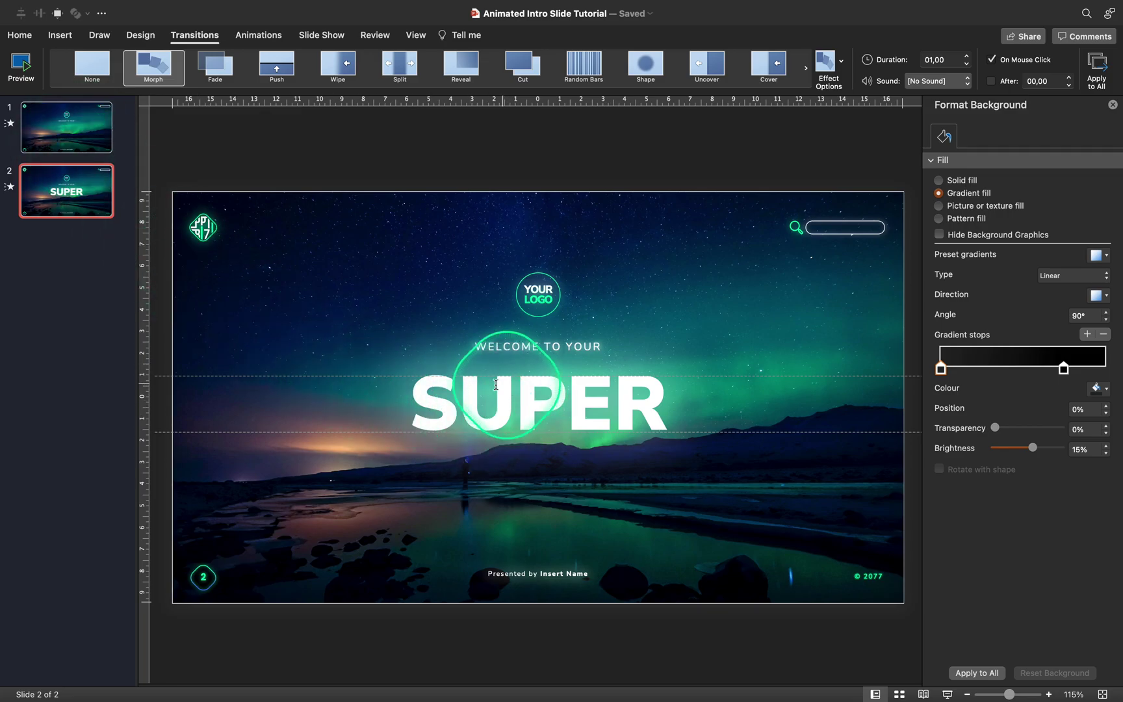
pyautogui.click(1097, 132)
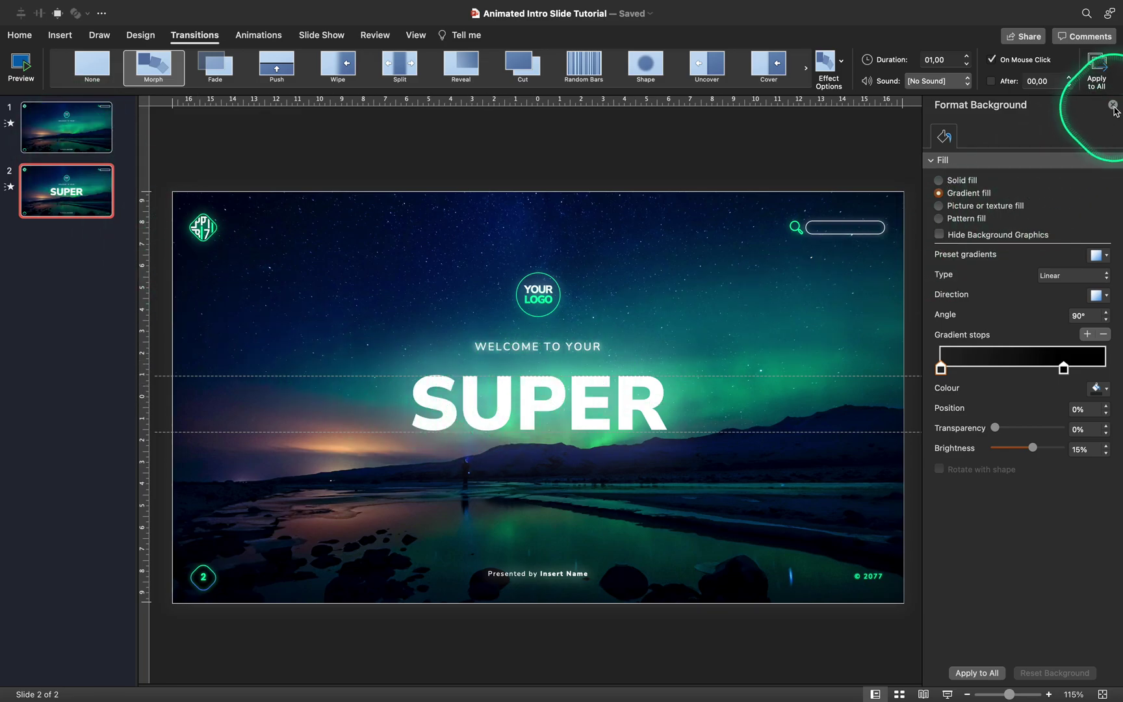
pyautogui.click(1114, 106)
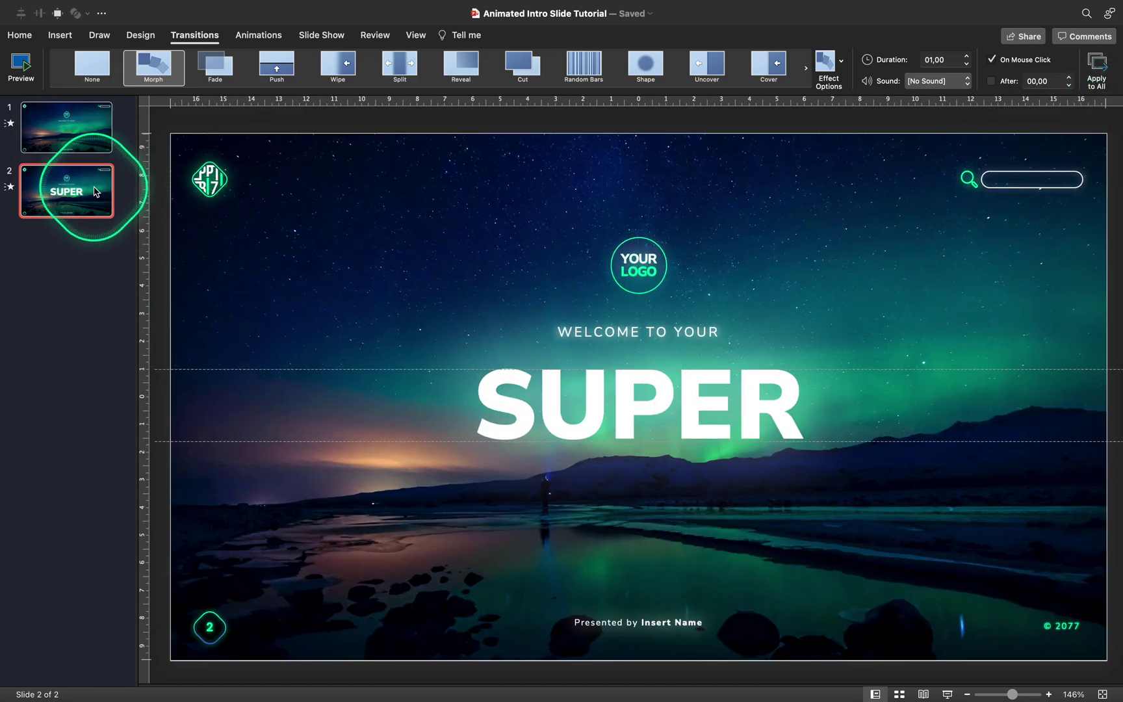
# Duplicate slide 2 as slide 3 and move the SUPER title lower
pyautogui.press('super+d')
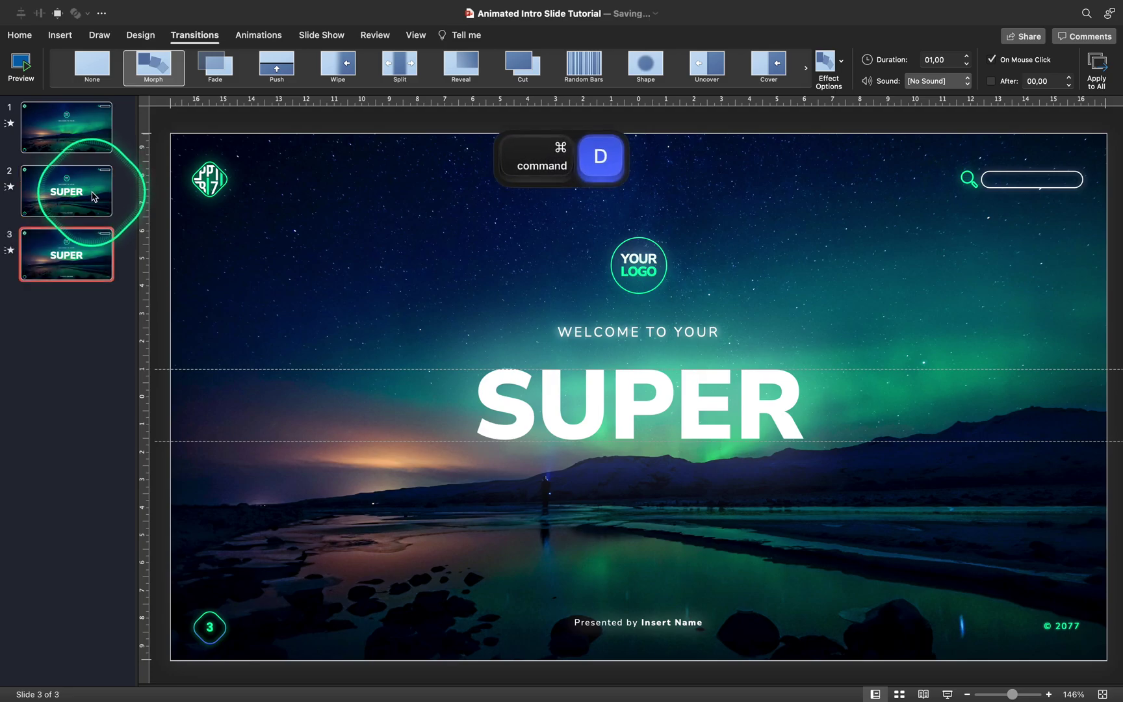
pyautogui.click(812, 406)
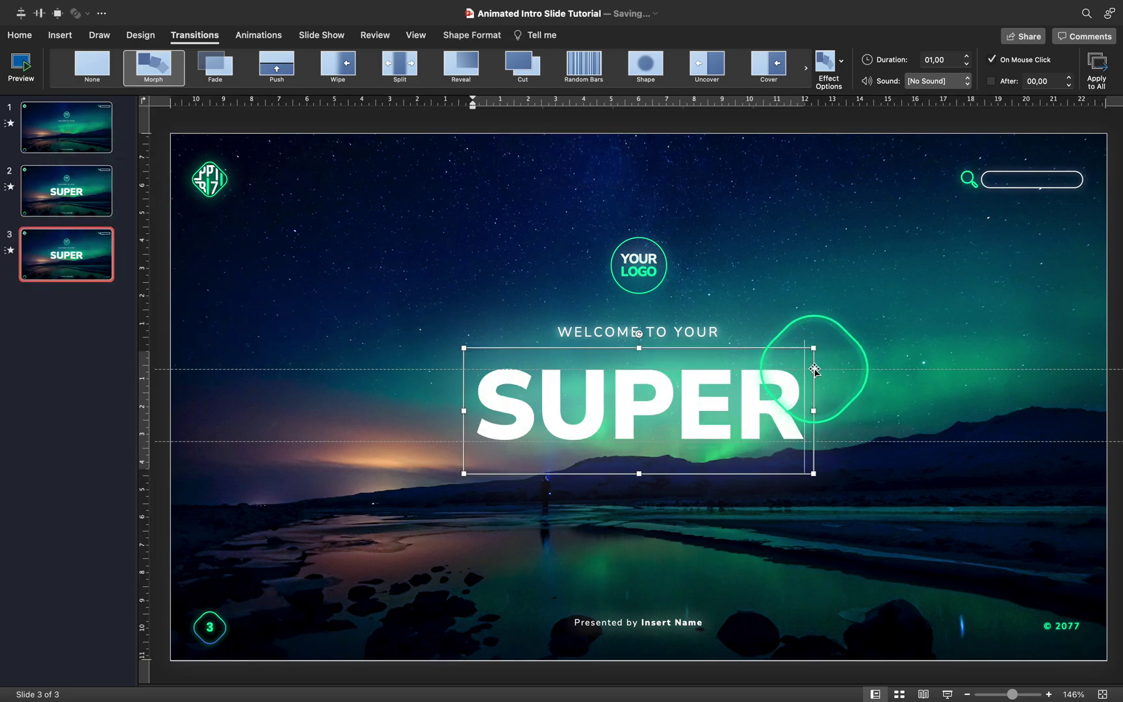
pyautogui.moveTo(813, 369); pyautogui.dragTo(817, 411)
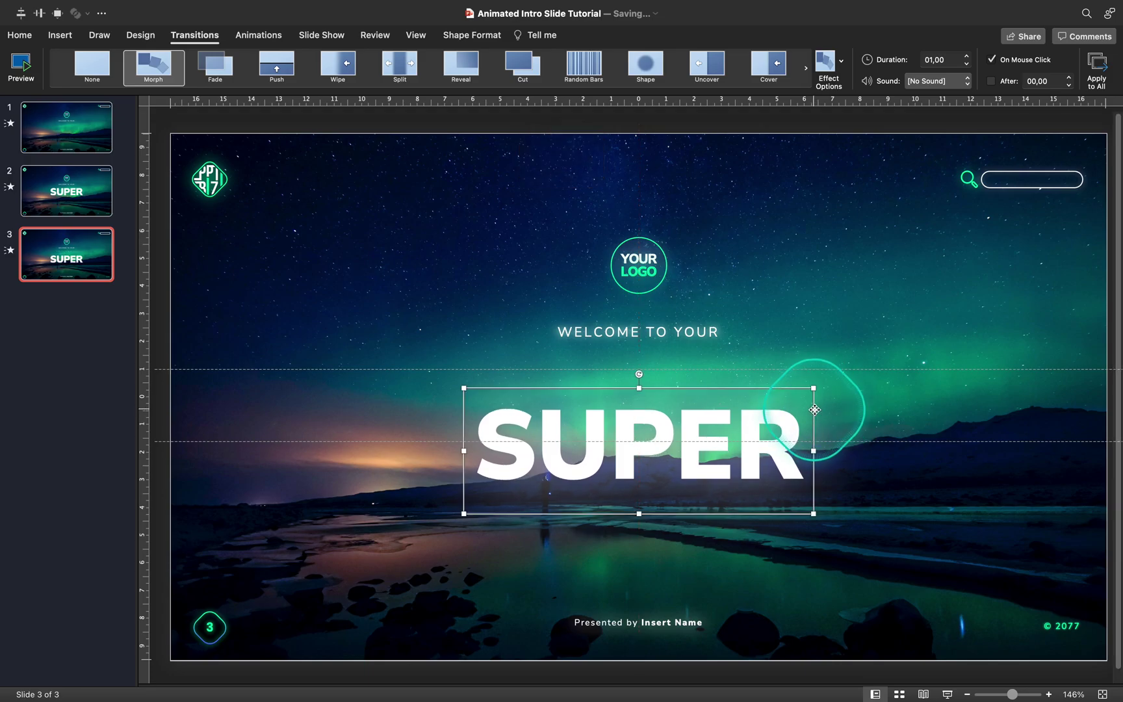
# Turn SUPER edge-on with a 90° Y rotation, nudge it lower, and preview the Morph
pyautogui.doubleClick(815, 409)
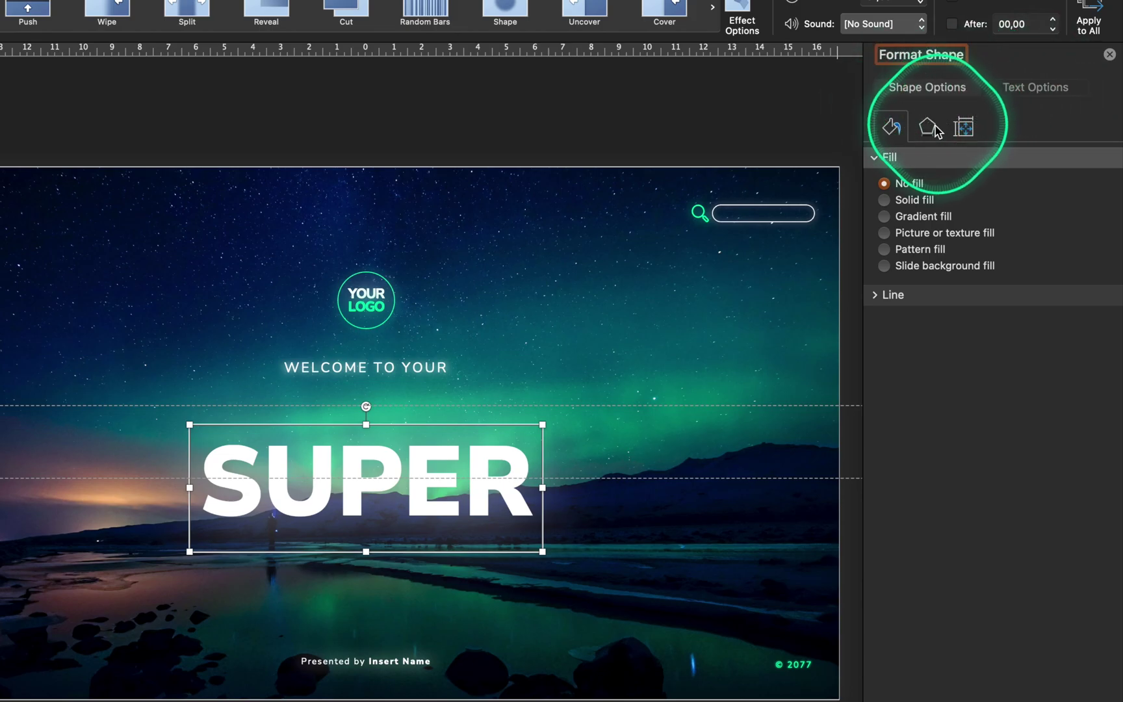
pyautogui.click(935, 126)
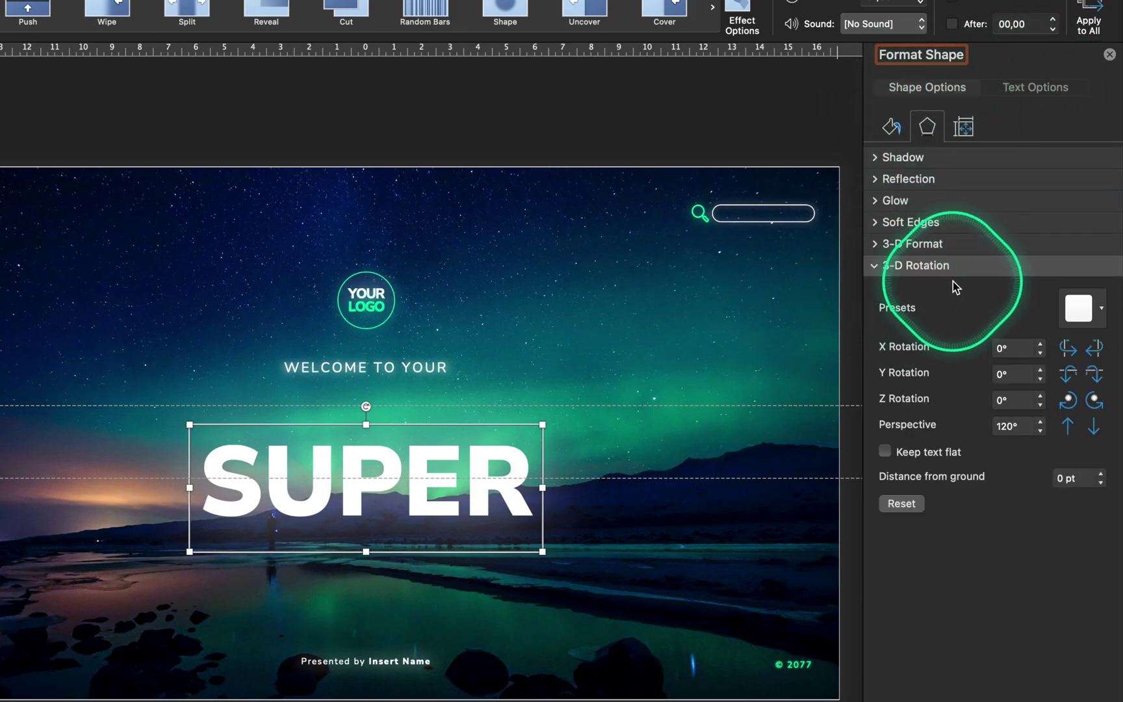
pyautogui.click(1070, 375)
pyautogui.click(1070, 375)
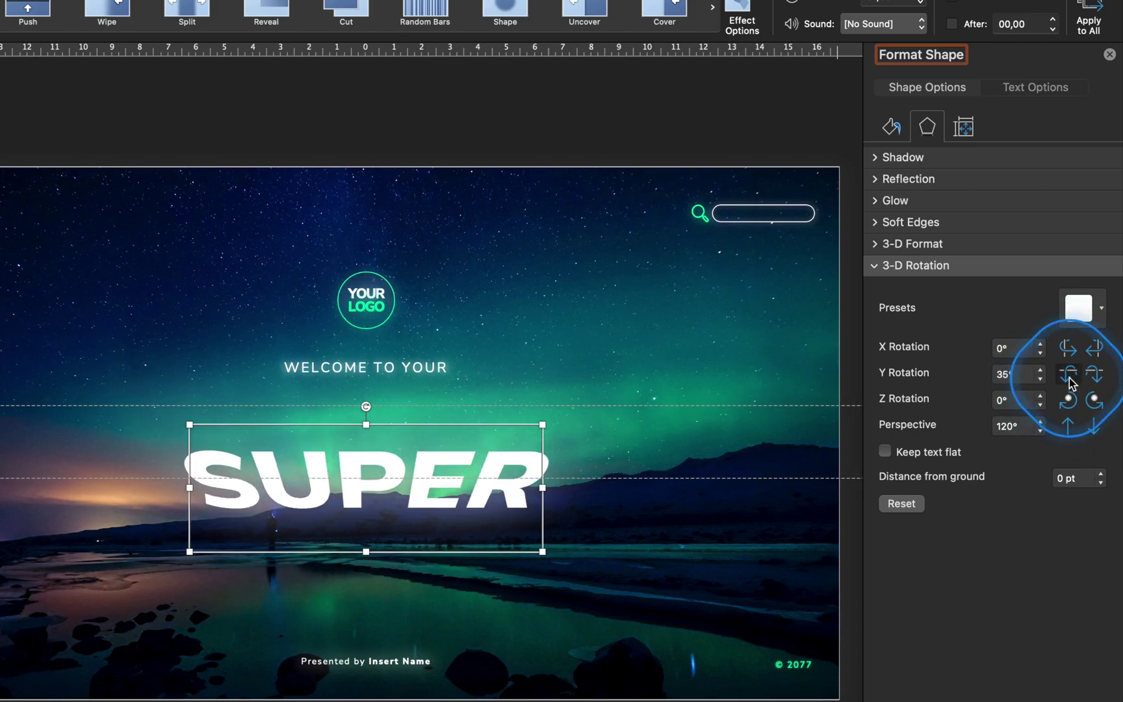
pyautogui.click(1070, 376)
pyautogui.click(1070, 376)
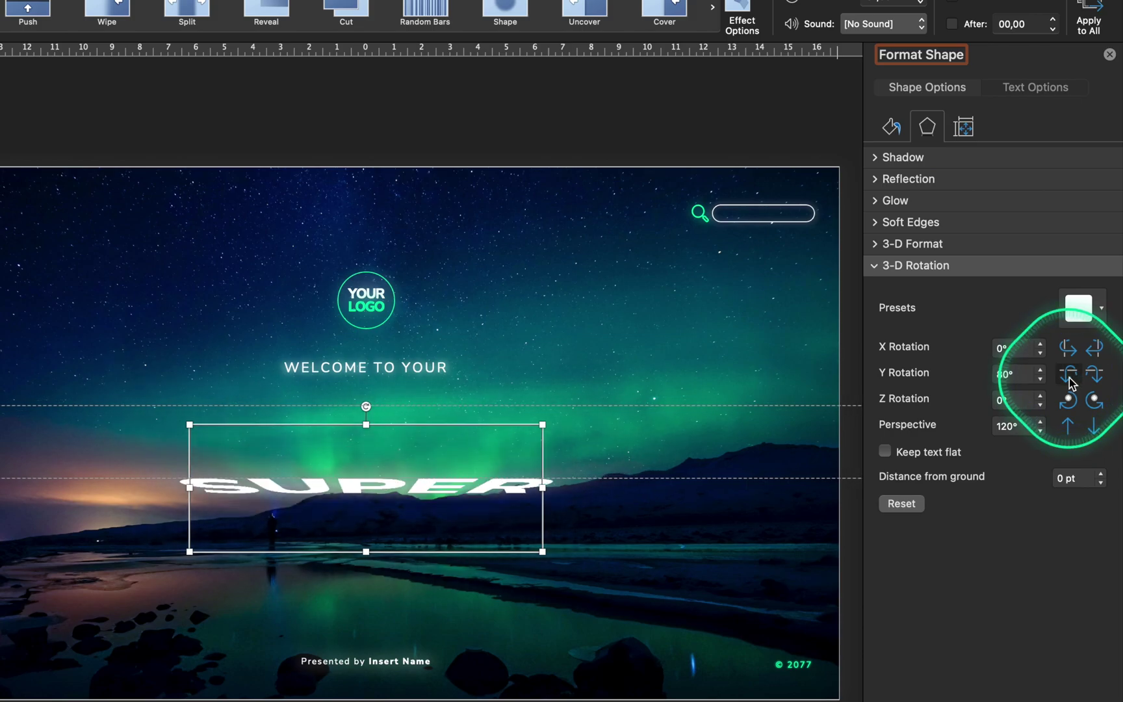
pyautogui.click(990, 375)
pyautogui.write('90')
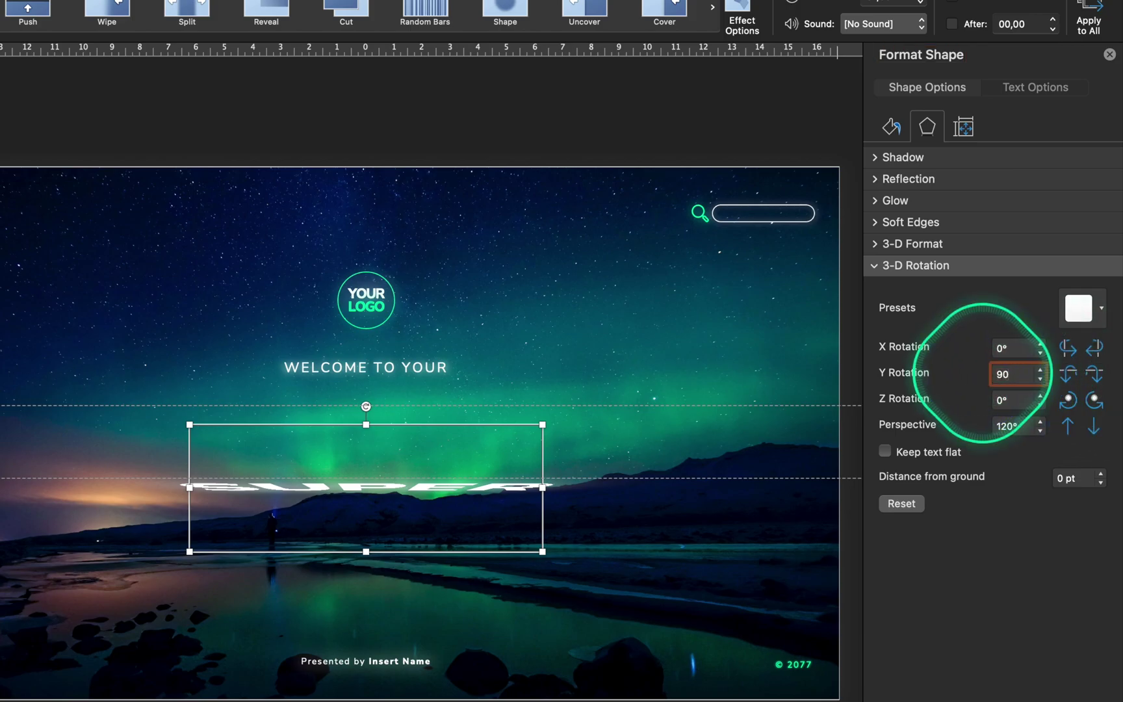
pyautogui.press('Return')
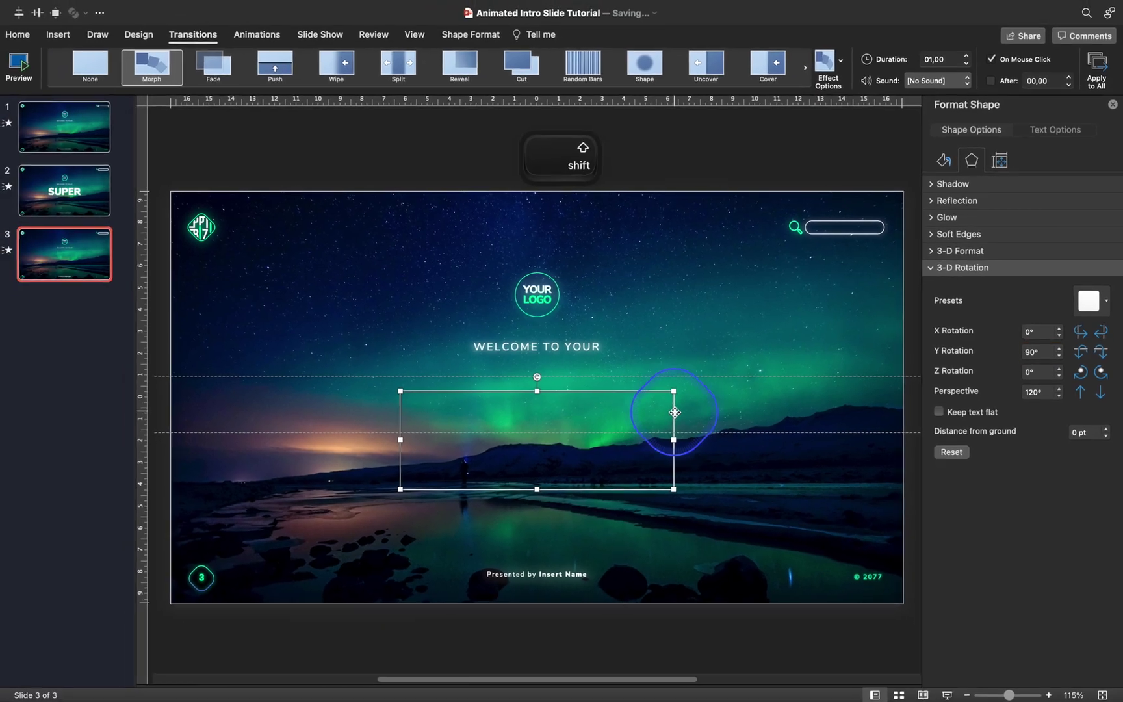
pyautogui.moveTo(675, 412); pyautogui.dragTo(681, 423)
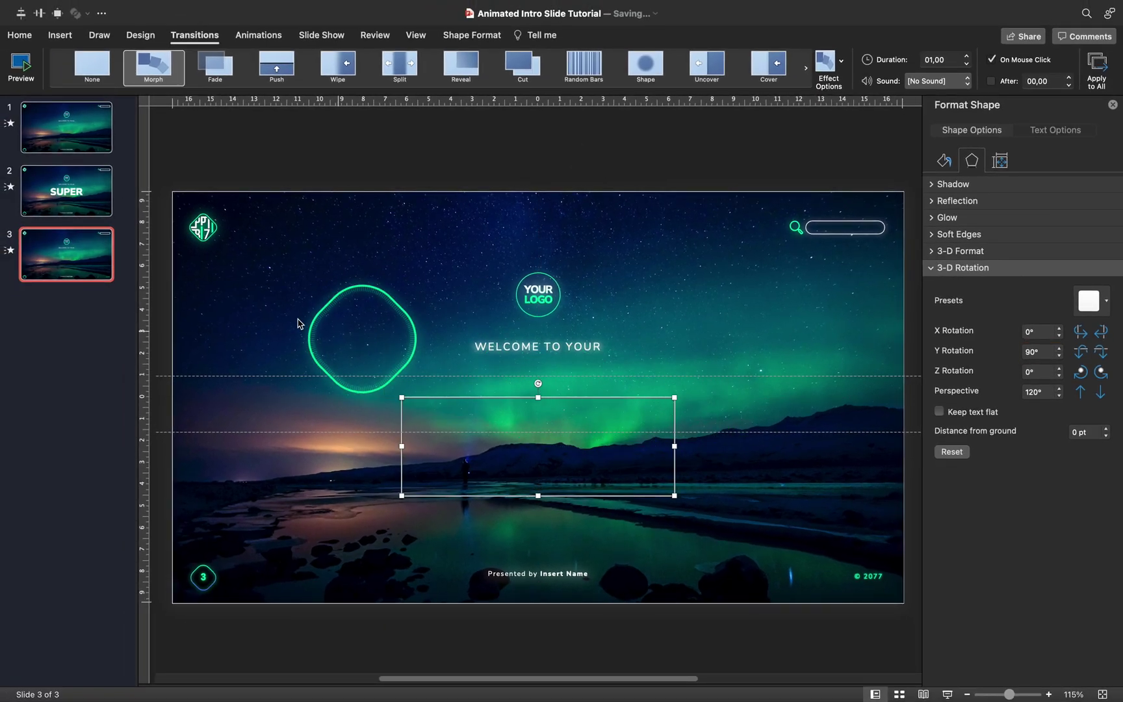
pyautogui.click(21, 63)
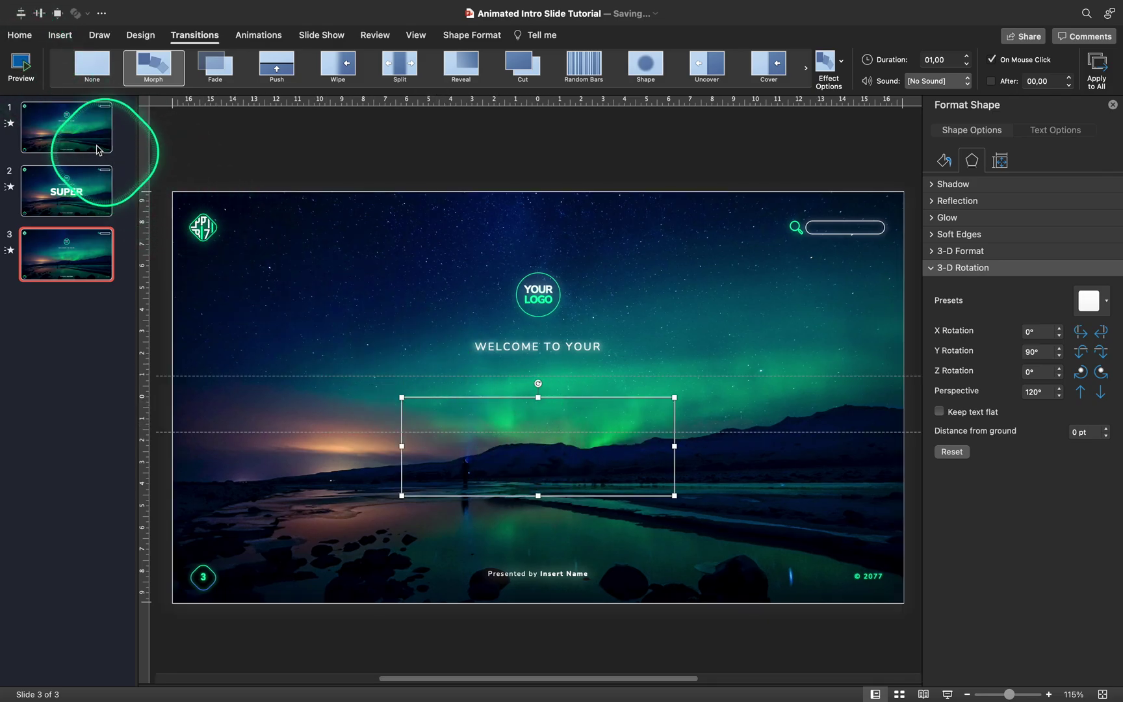
# Run the slideshow from slide 1, stepping between slides to watch SUPER flip, then exit
pyautogui.click(71, 129)
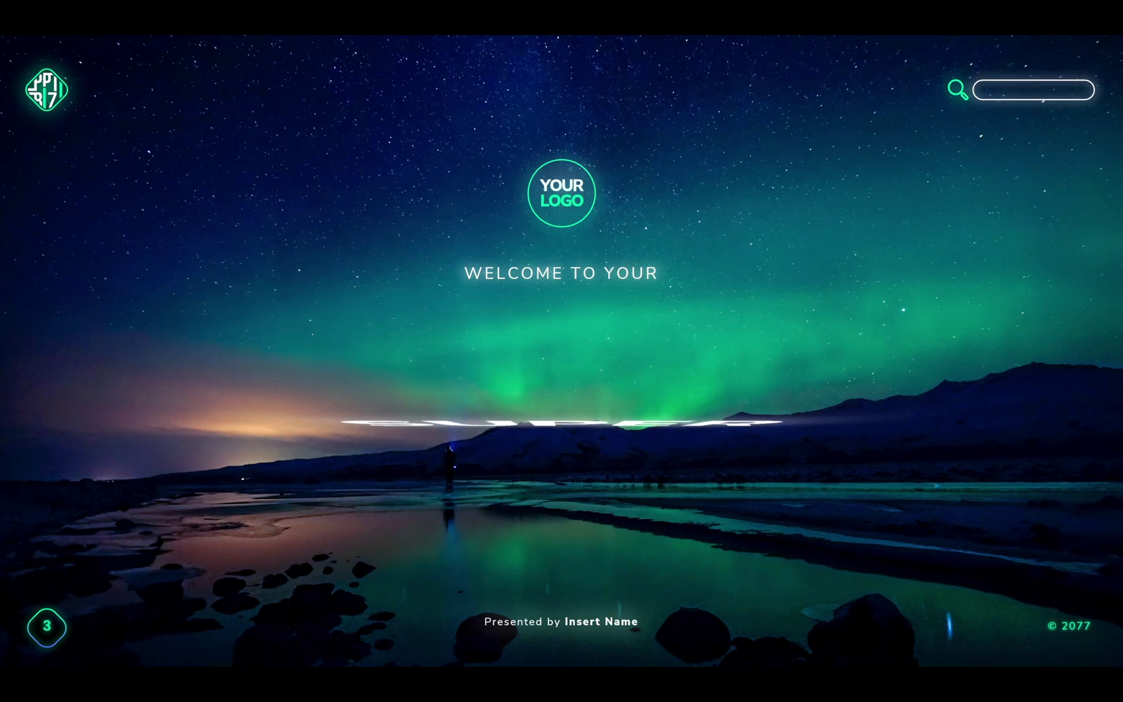
pyautogui.press('Left')
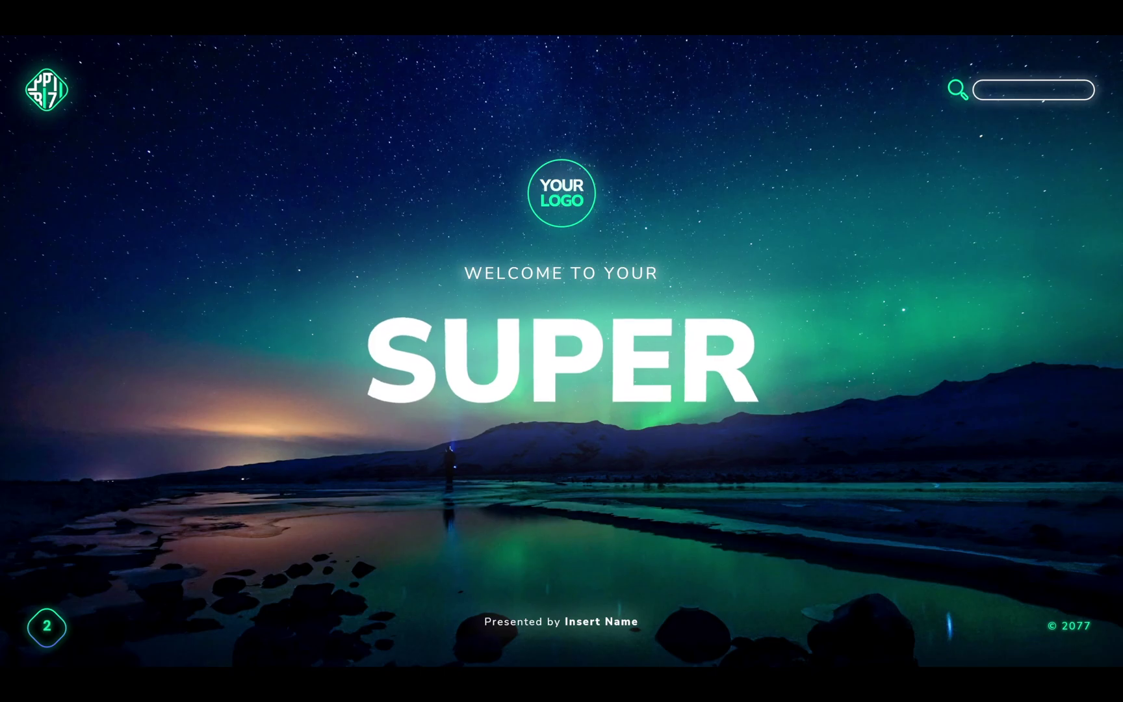
pyautogui.press('Left')
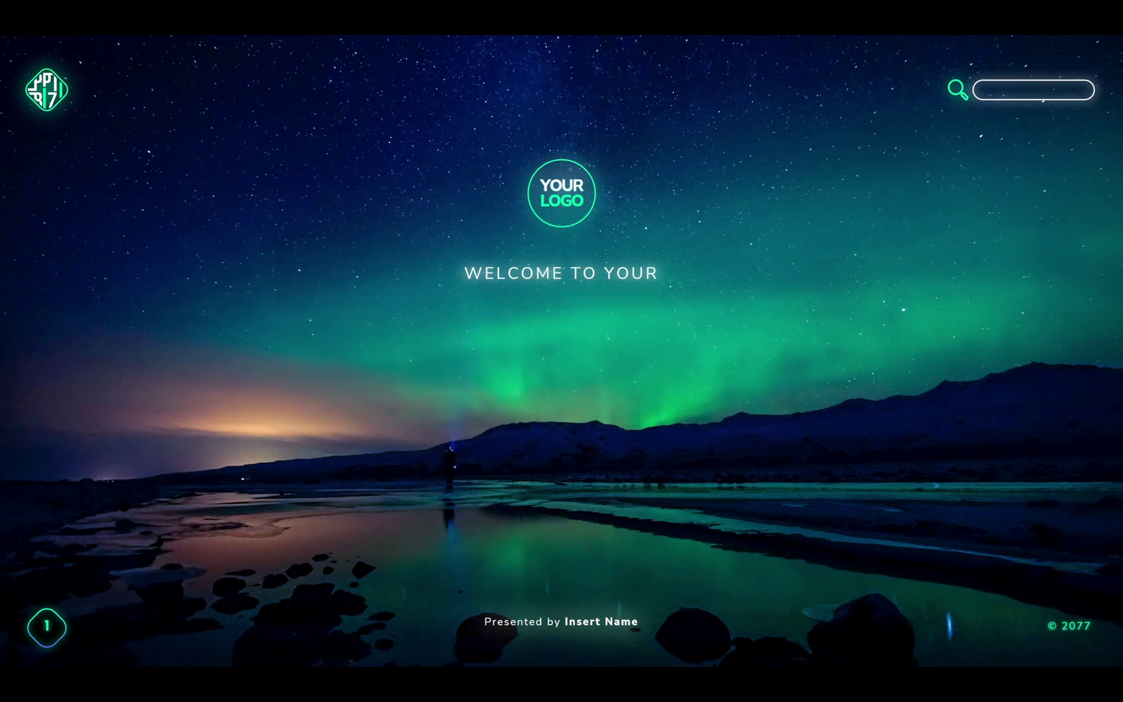
pyautogui.press('Right')
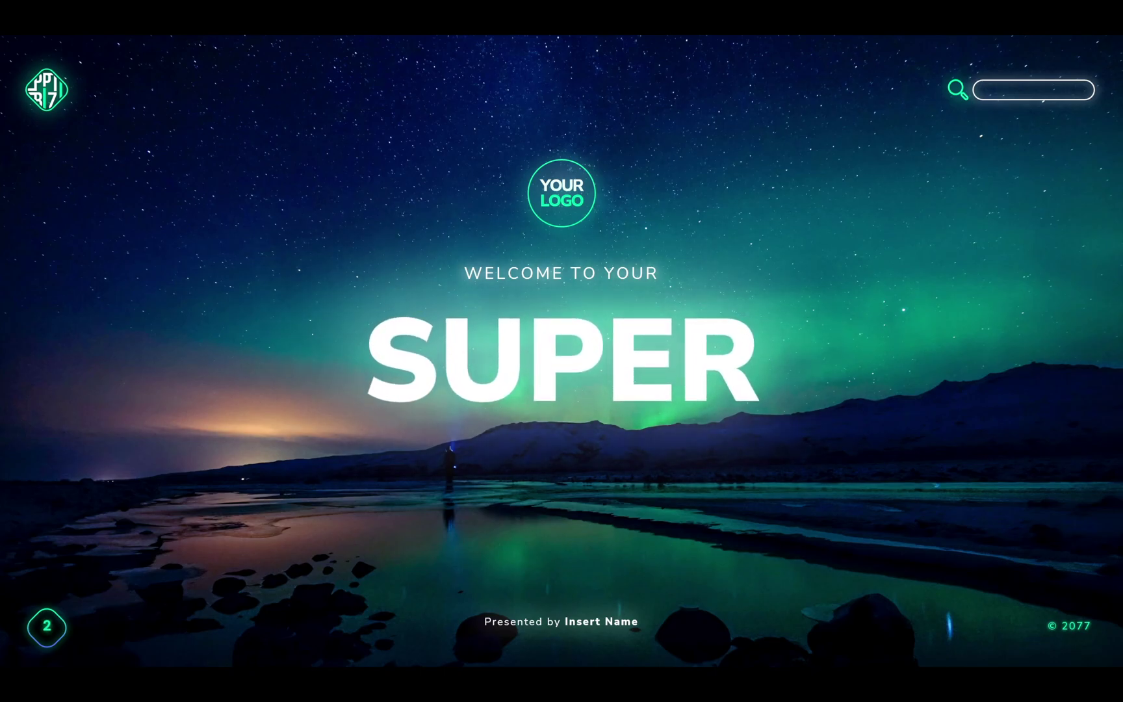
pyautogui.press('Left')
pyautogui.press('Escape')
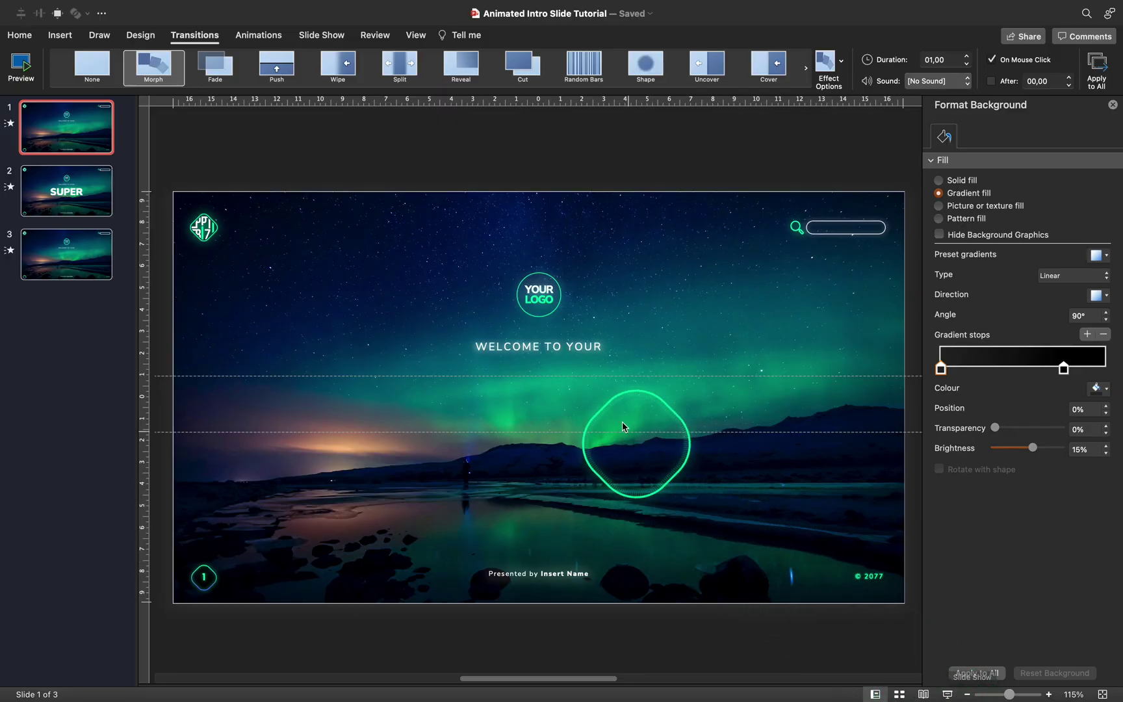
# Copy the SUPER title from slide 2 onto slide 3 and retype its word as AWESOME
pyautogui.click(84, 195)
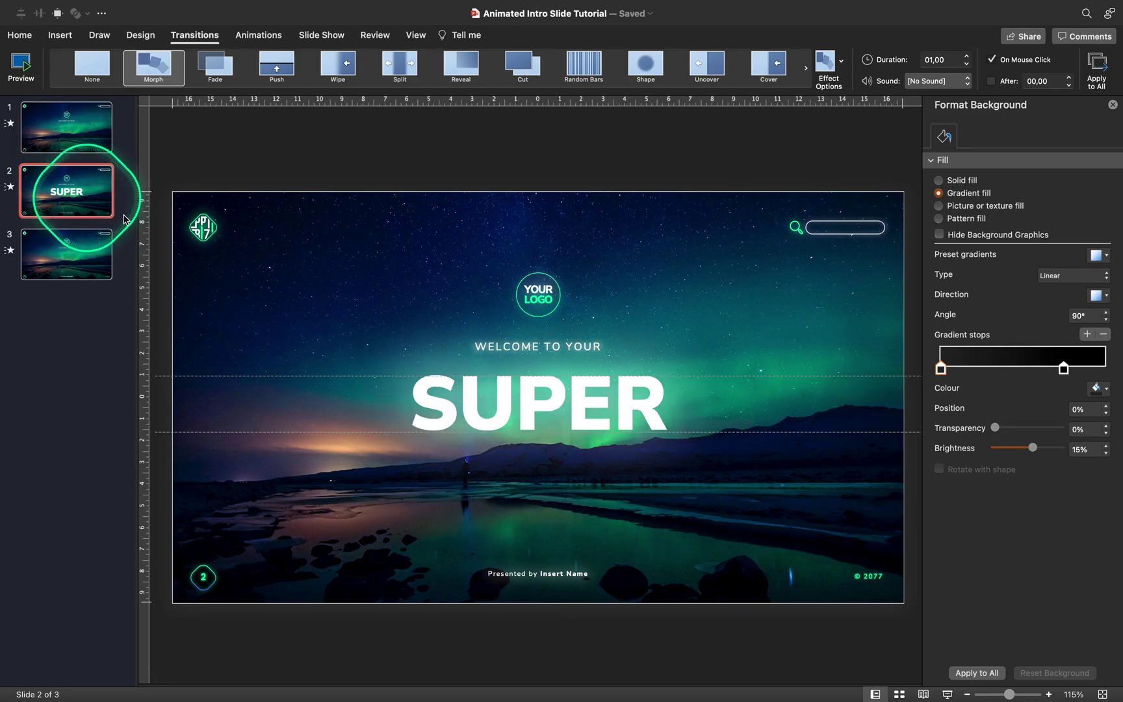
pyautogui.click(549, 402)
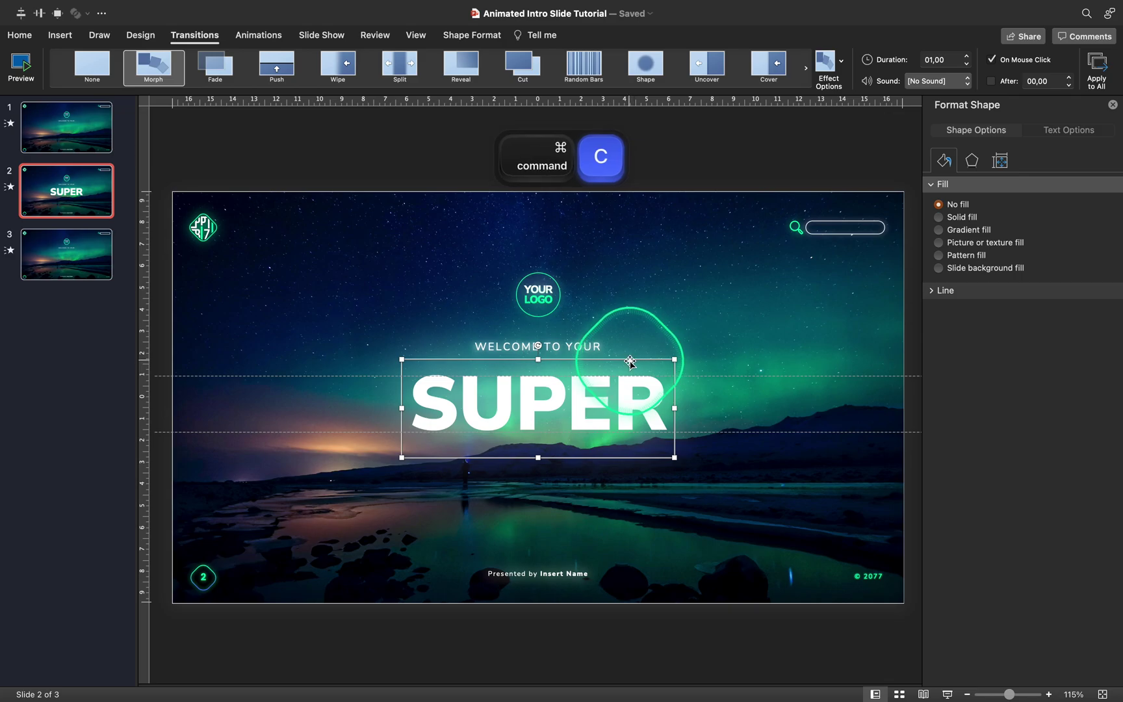
pyautogui.click(63, 256)
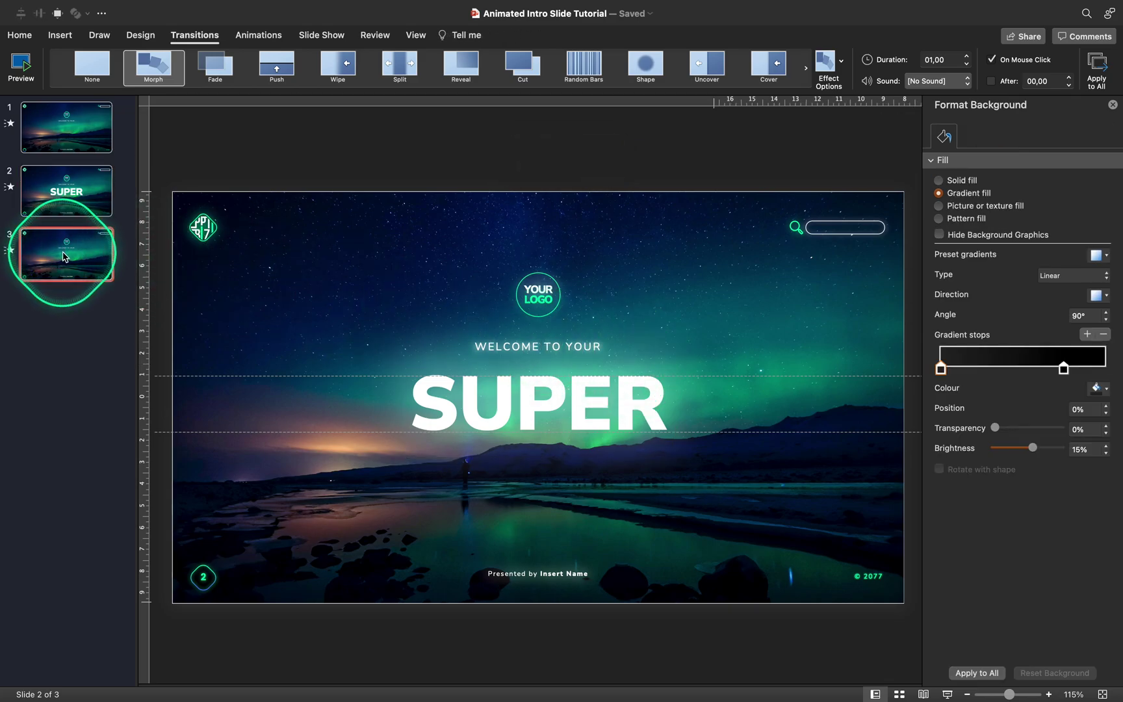
pyautogui.doubleClick(549, 401)
pyautogui.press('capslock')
pyautogui.write('AWESOME')
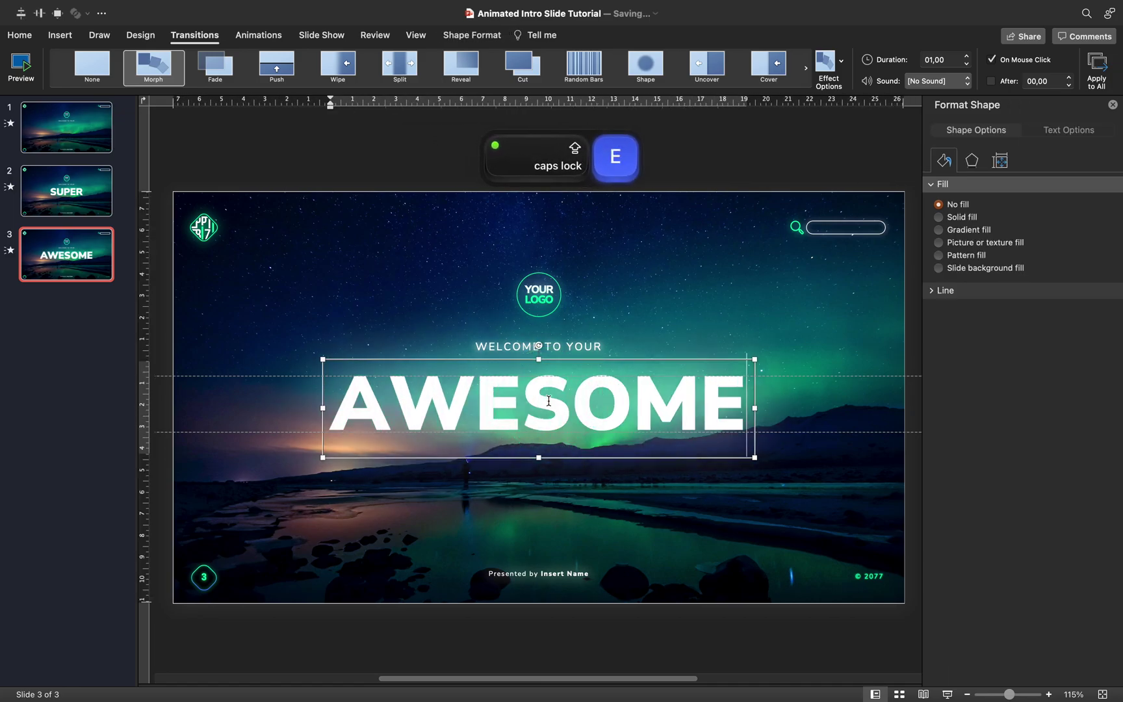
pyautogui.press('Escape')
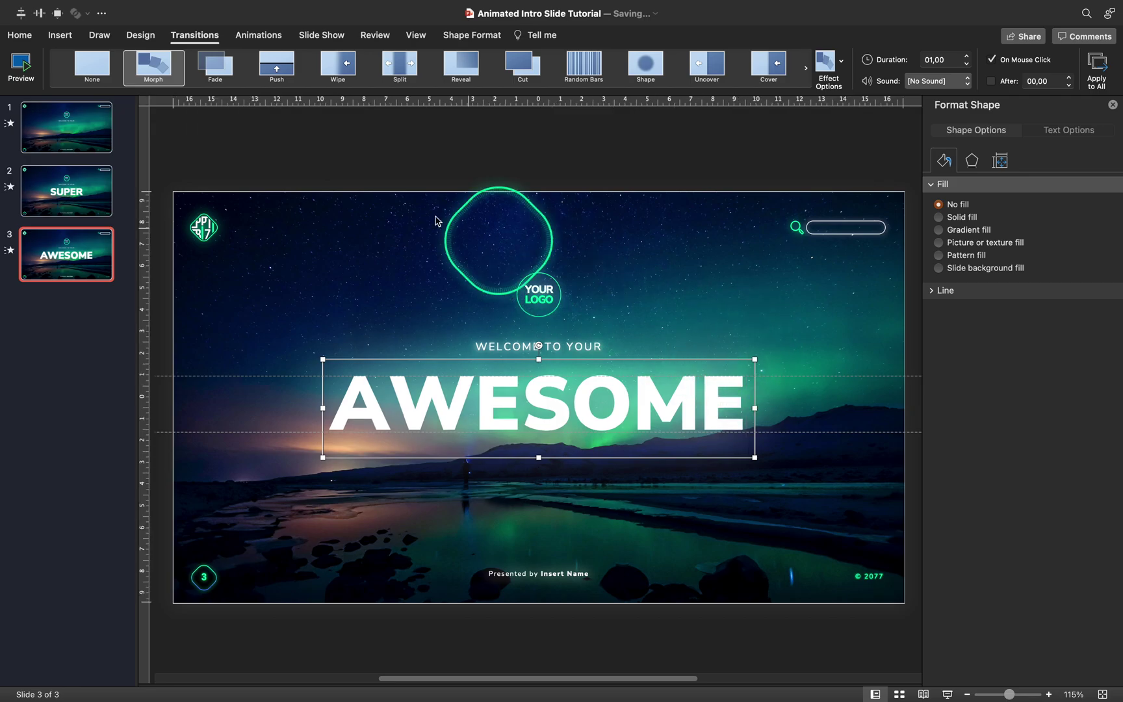
pyautogui.click(21, 35)
pyautogui.click(764, 60)
# Rename the top Super object to Awesome in the Selection Pane, then return to slide 2
pyautogui.click(839, 330)
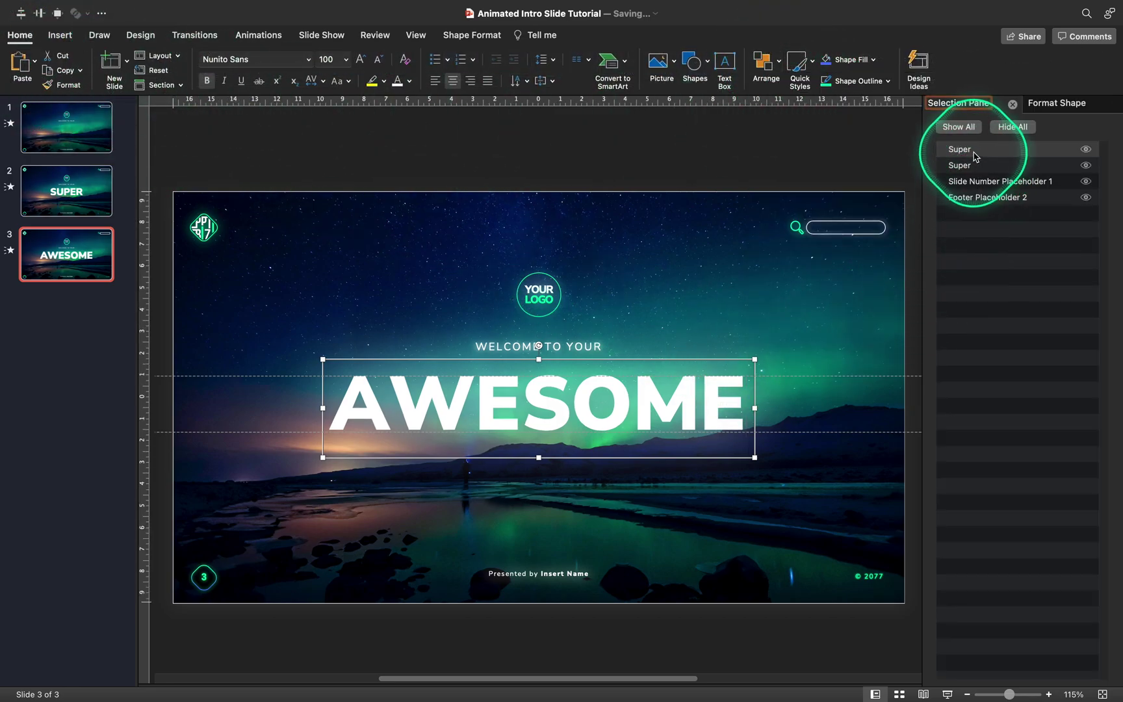
pyautogui.doubleClick(975, 149)
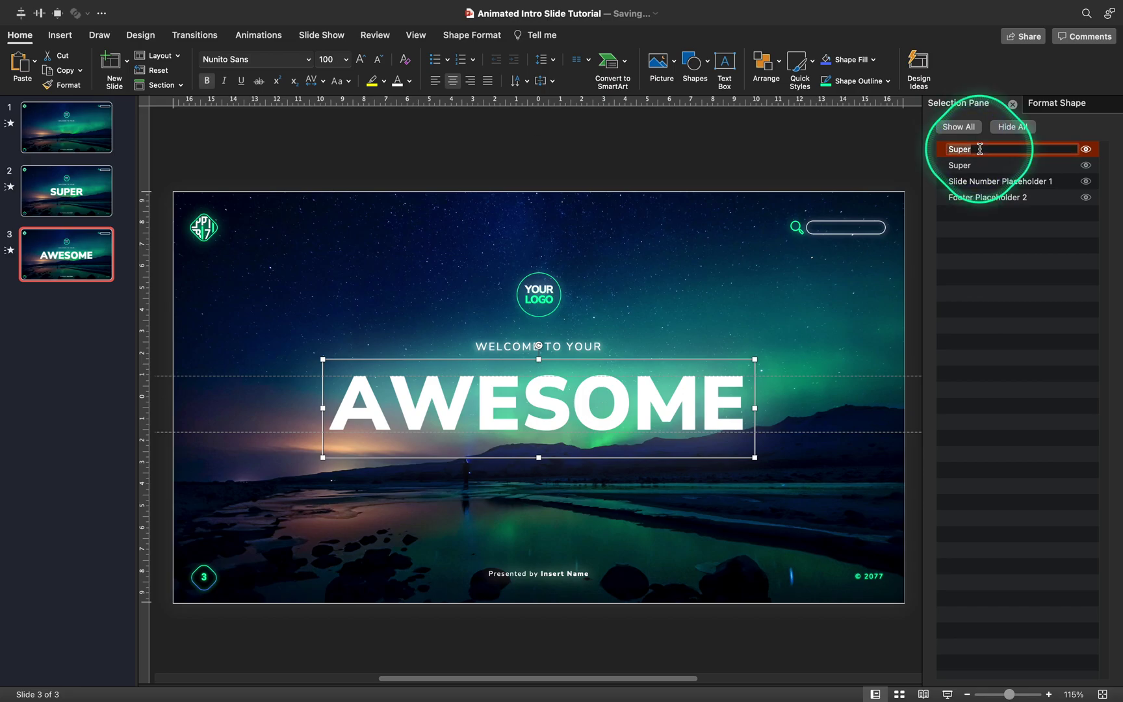
pyautogui.write('Awesome')
pyautogui.press('Return')
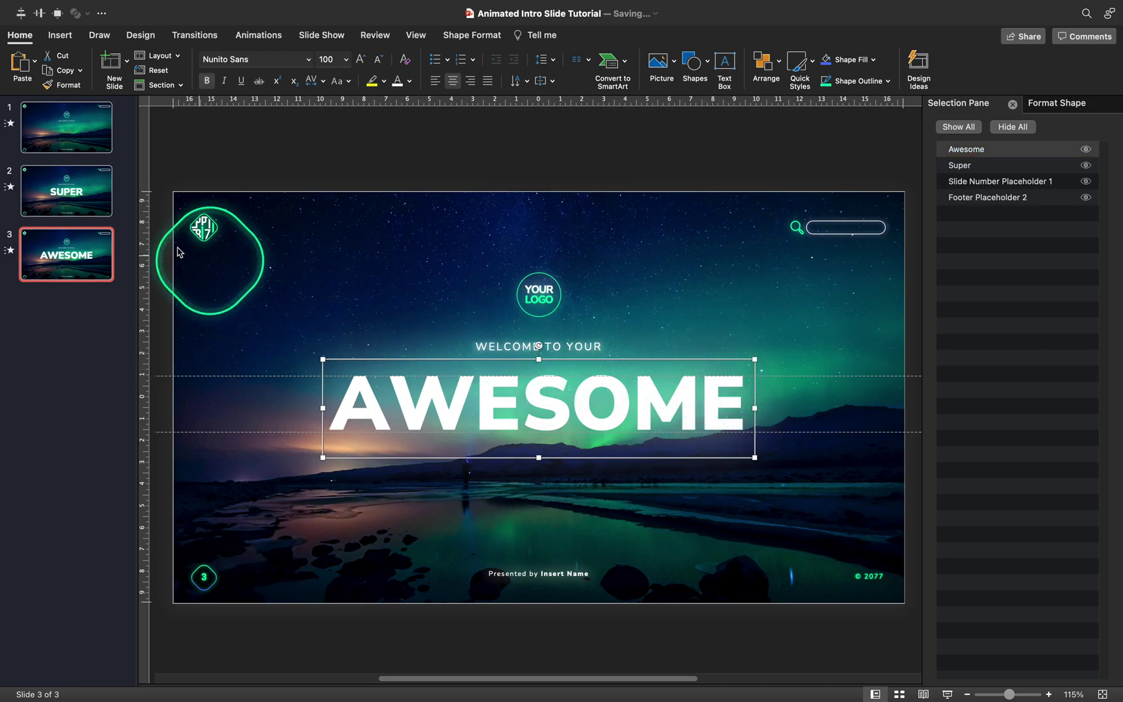
pyautogui.click(91, 190)
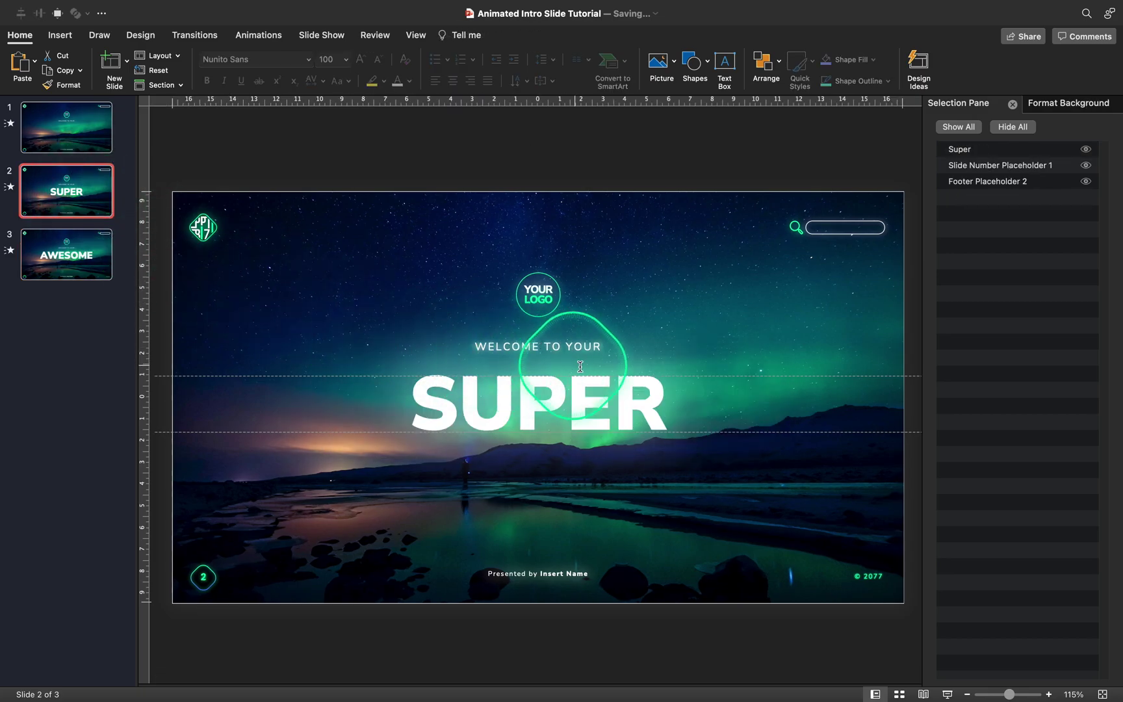
# Paste AWESOME above SUPER on slide 2 with a 270° Y rotation, then realign the titles
pyautogui.press('cmd+v')
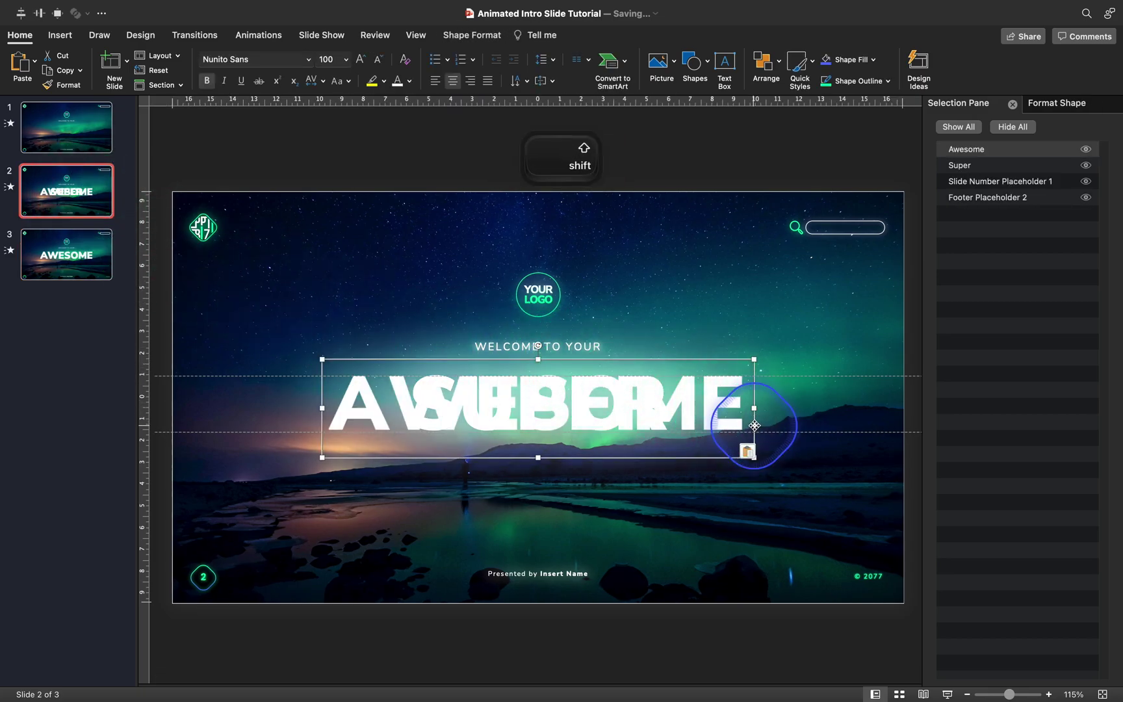
pyautogui.moveTo(752, 426); pyautogui.dragTo(754, 390)
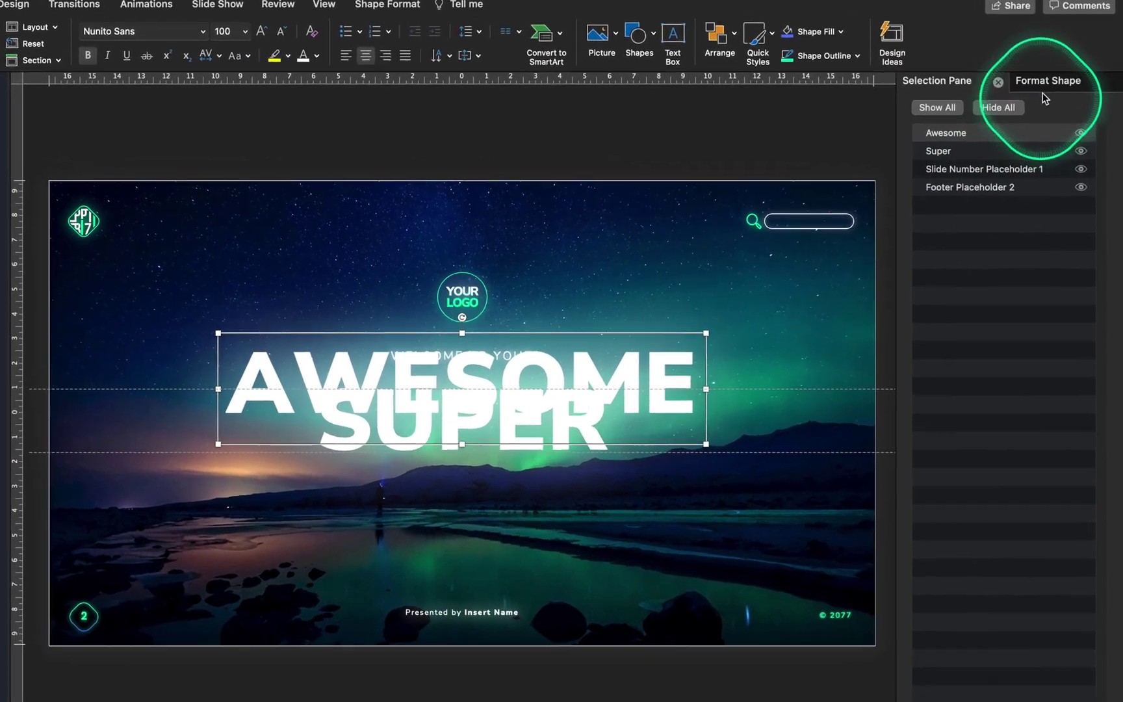
pyautogui.click(1053, 103)
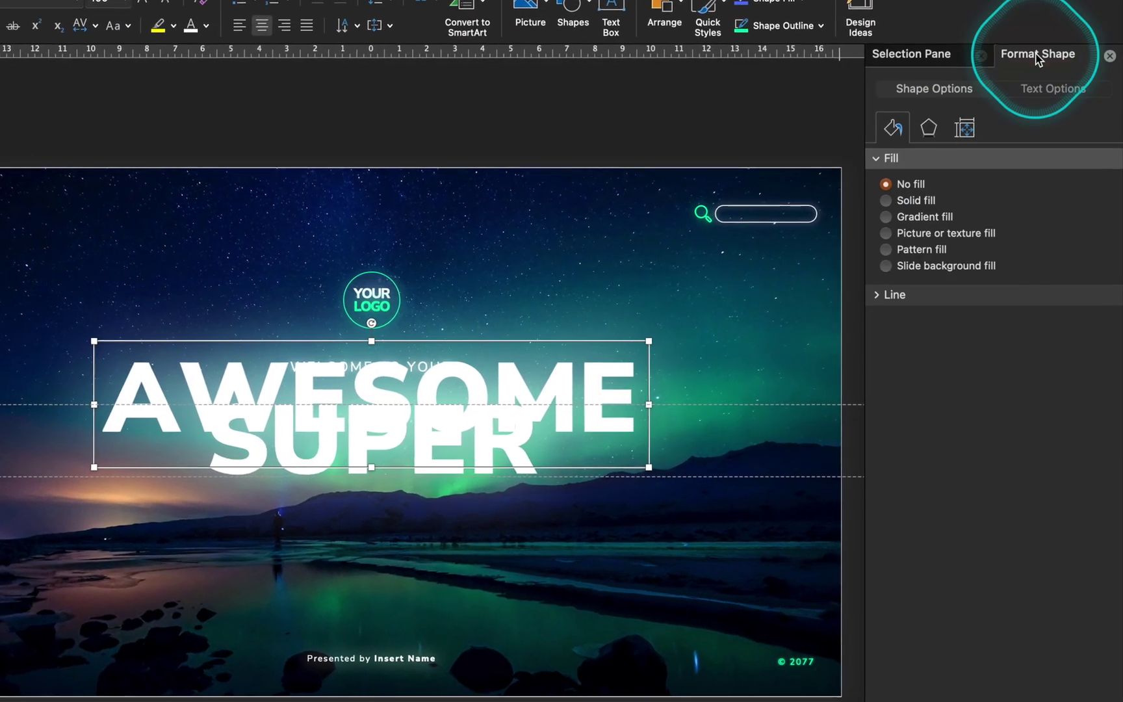
pyautogui.click(928, 127)
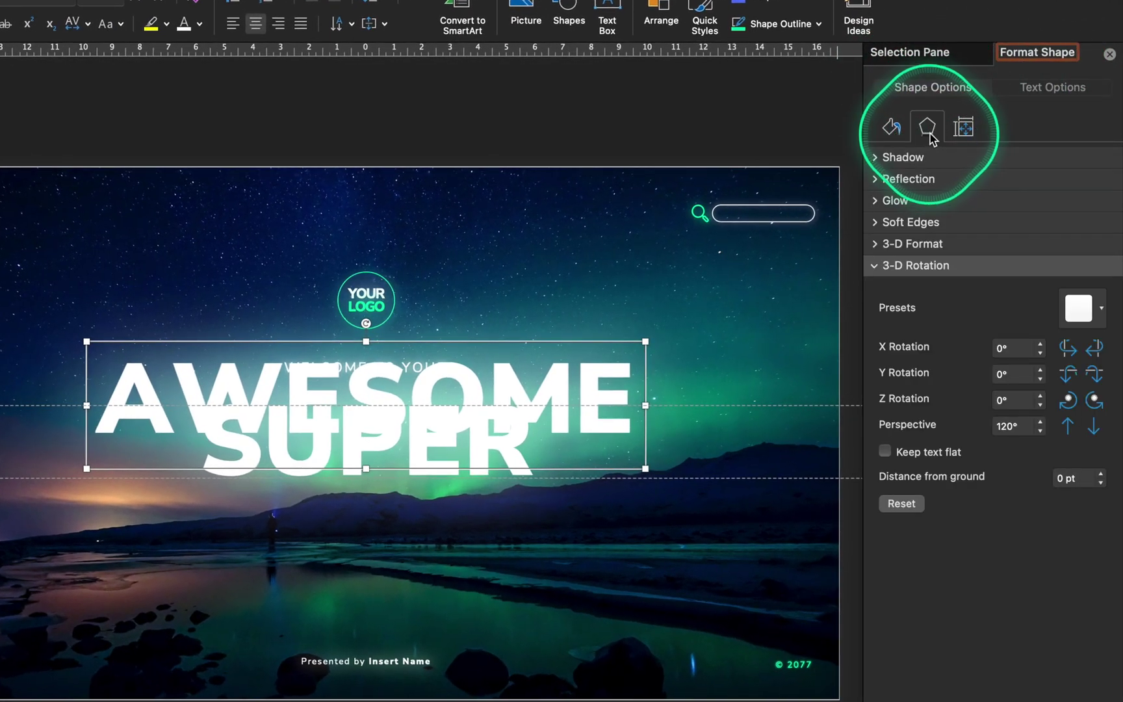
pyautogui.click(1011, 374)
pyautogui.write('270')
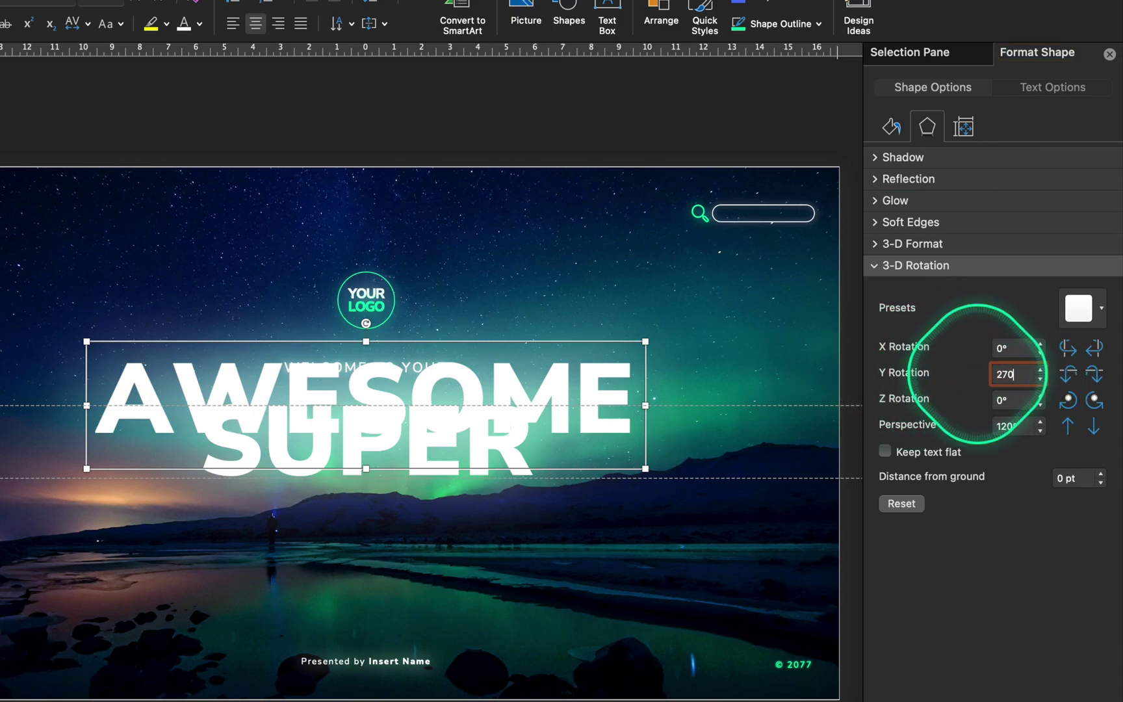
pyautogui.press('Return')
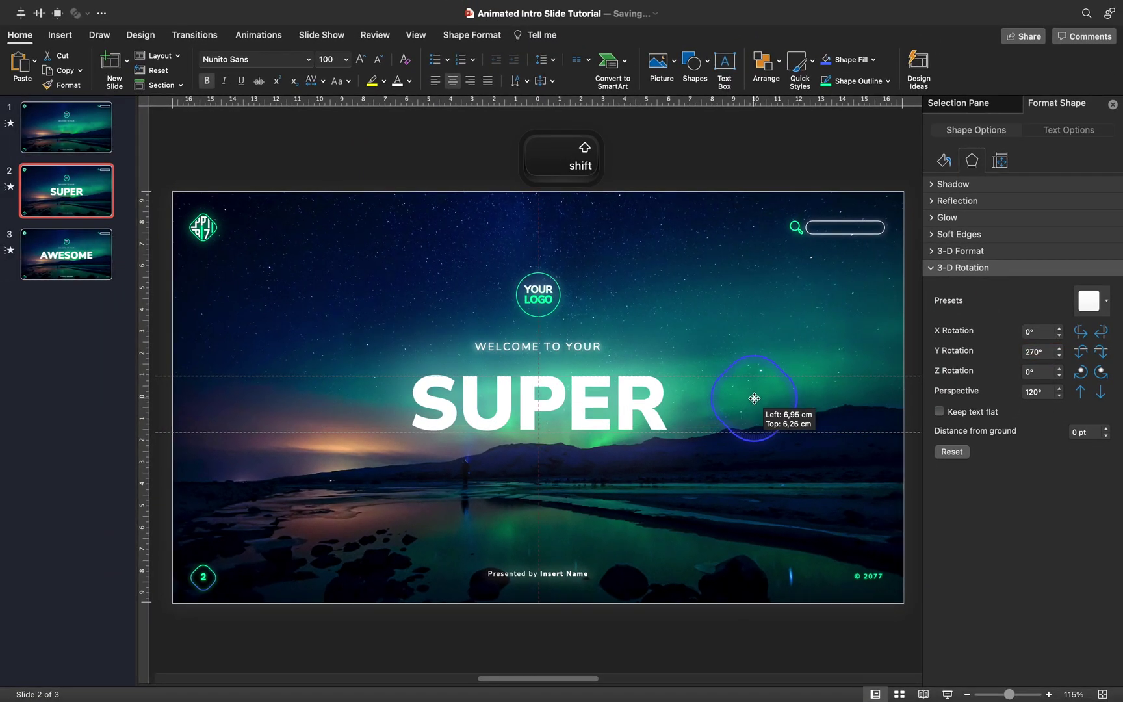
pyautogui.keyDown('shift'); pyautogui.click(754, 398); pyautogui.keyUp('shift')
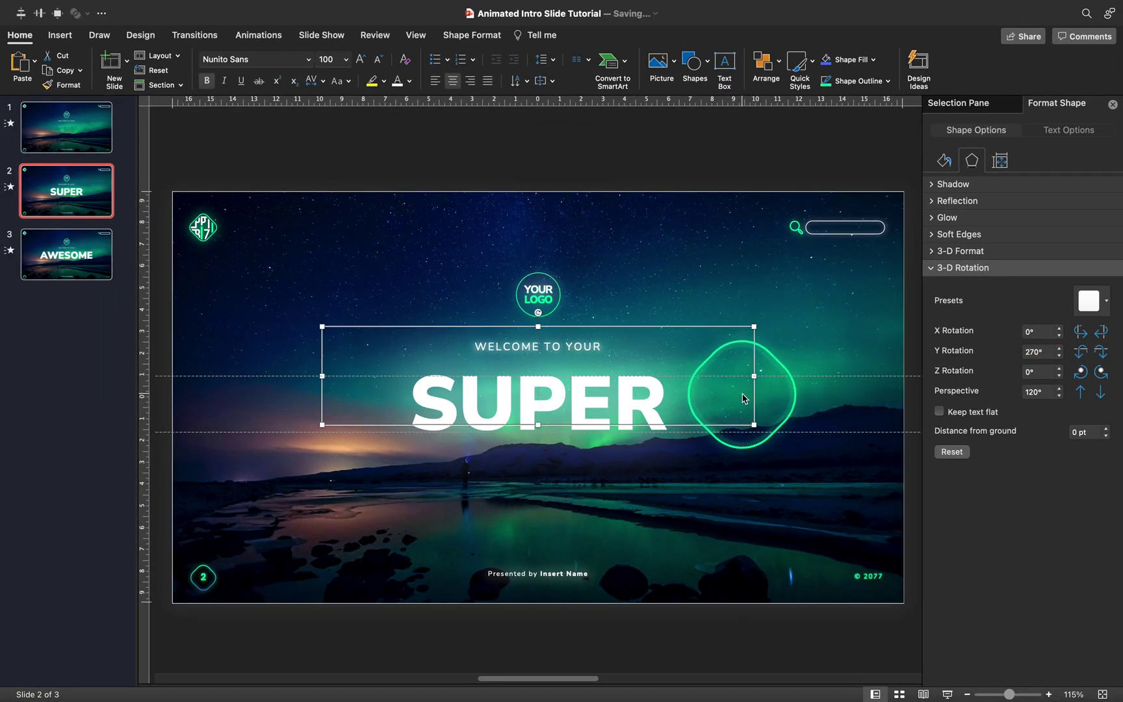
pyautogui.moveTo(744, 394); pyautogui.dragTo(737, 384)
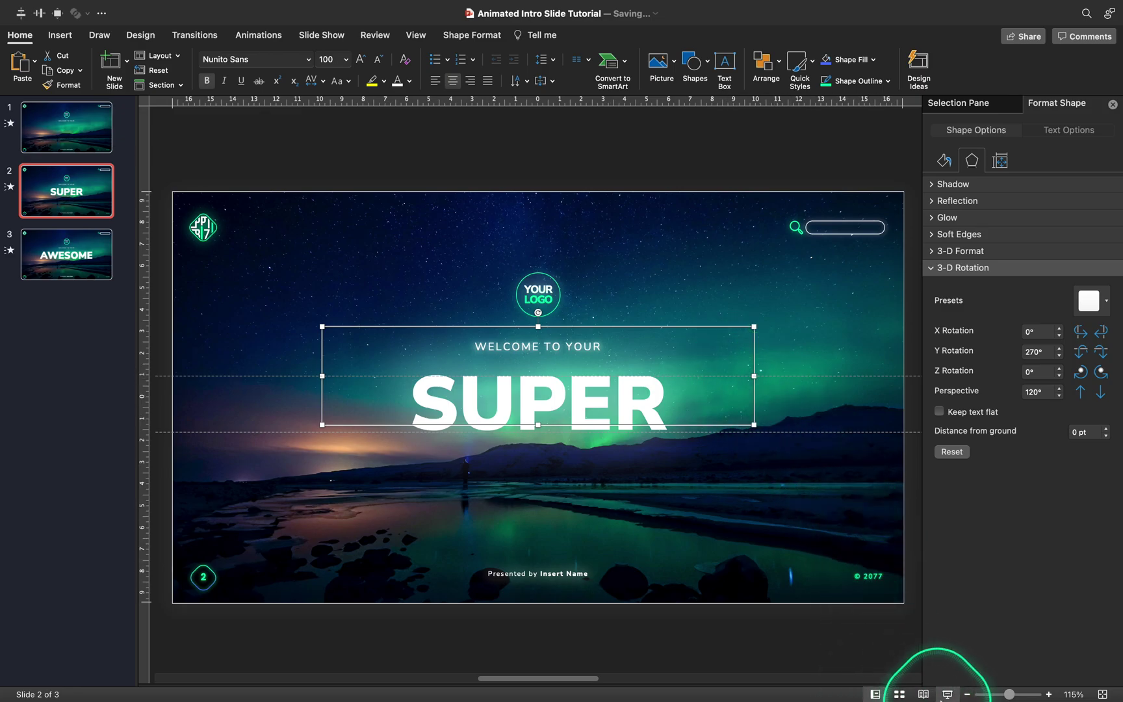
# Preview slides 2 and 3 in Slide Show, stepping back and forth between SUPER and AWESOME
pyautogui.click(948, 694)
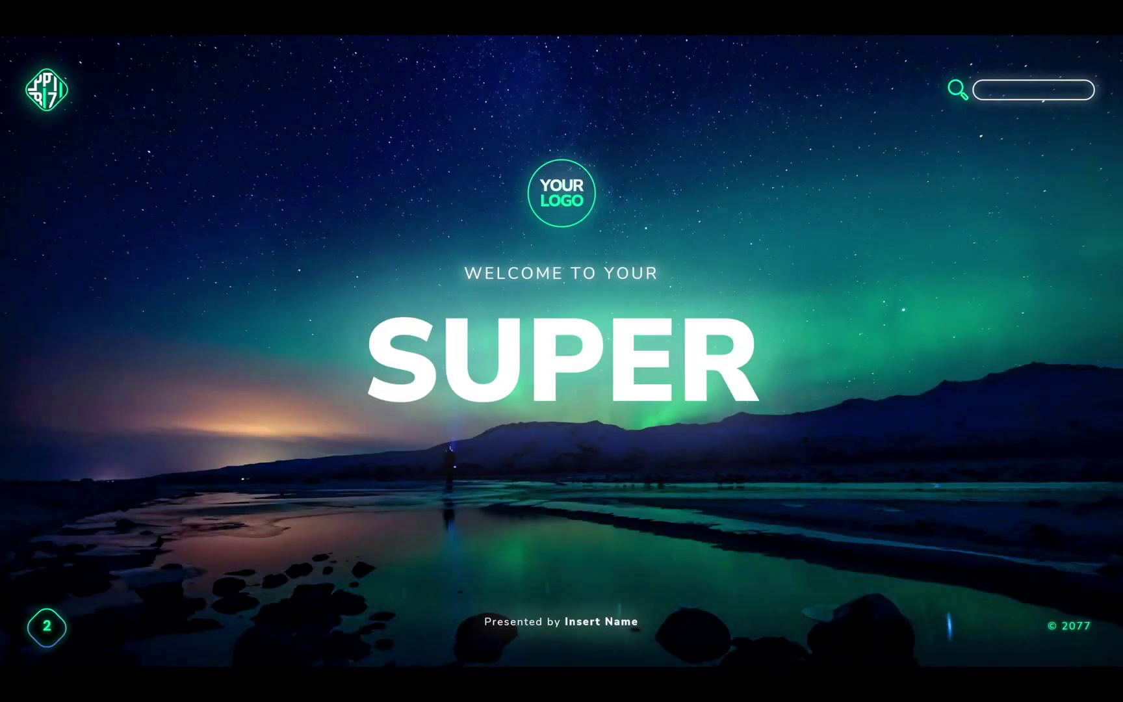
pyautogui.press('Right')
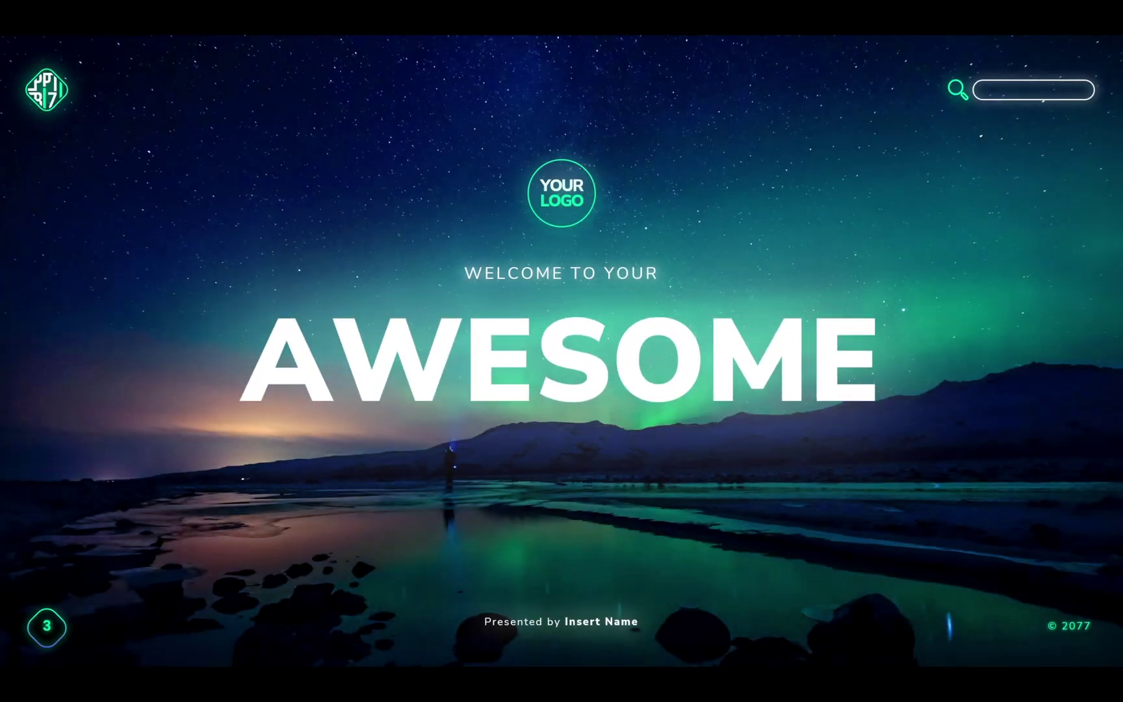
pyautogui.press('Left')
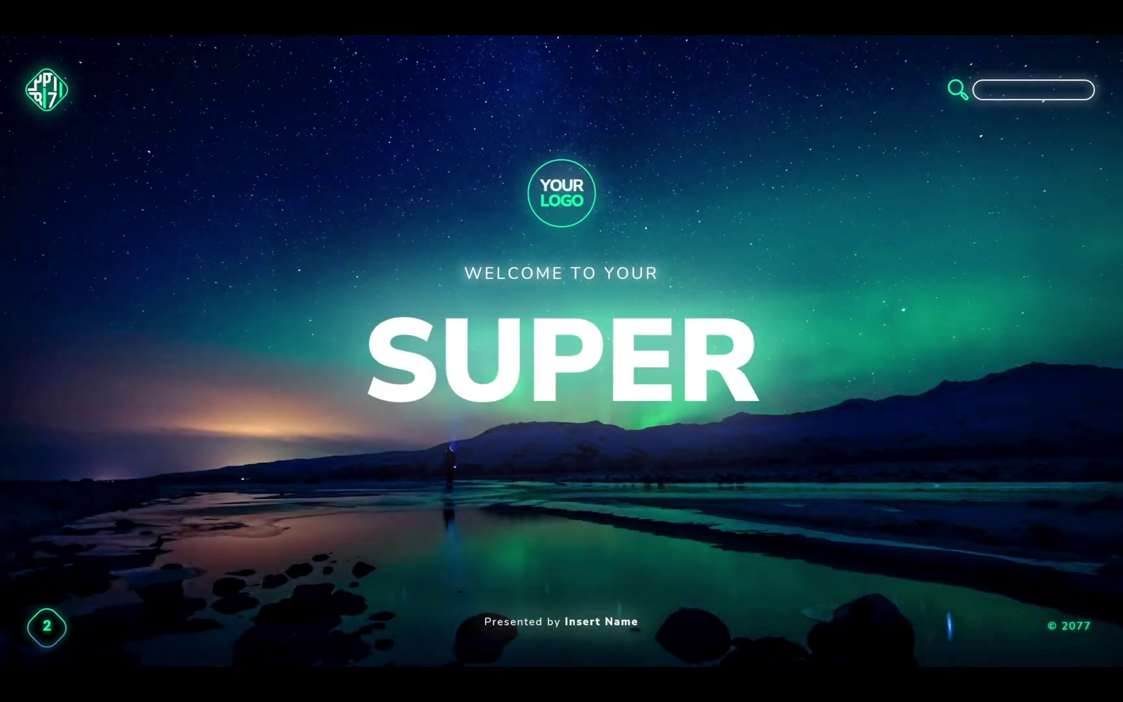
pyautogui.press('Right')
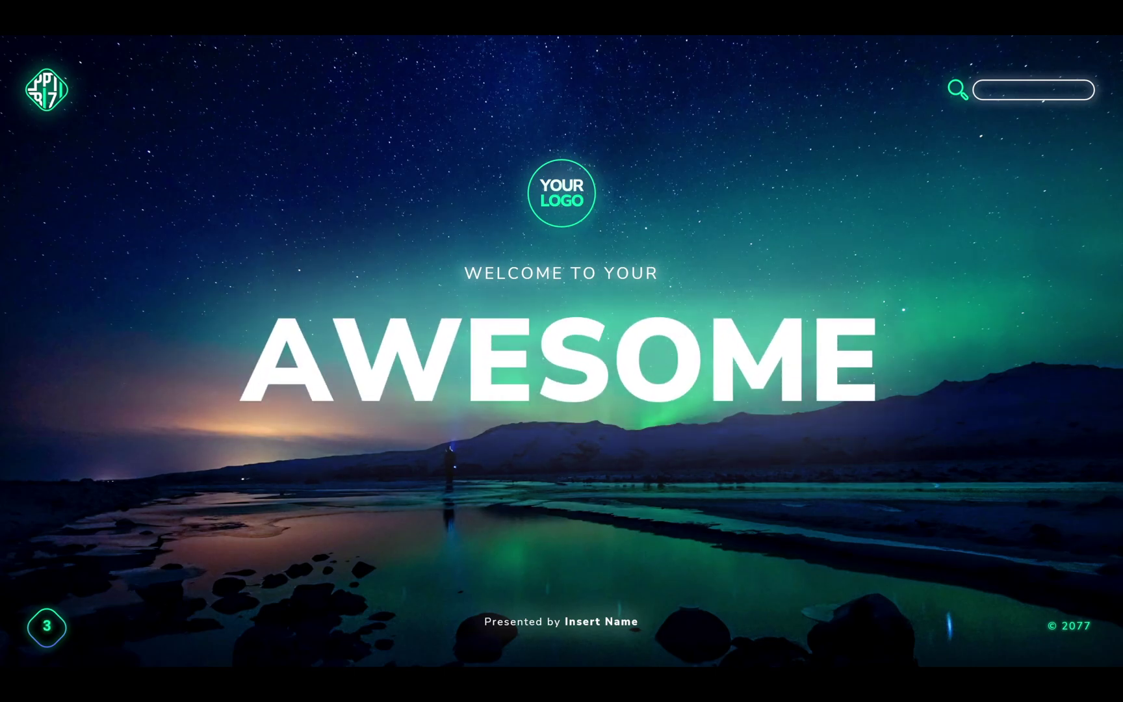
pyautogui.press('Left')
pyautogui.press('Escape')
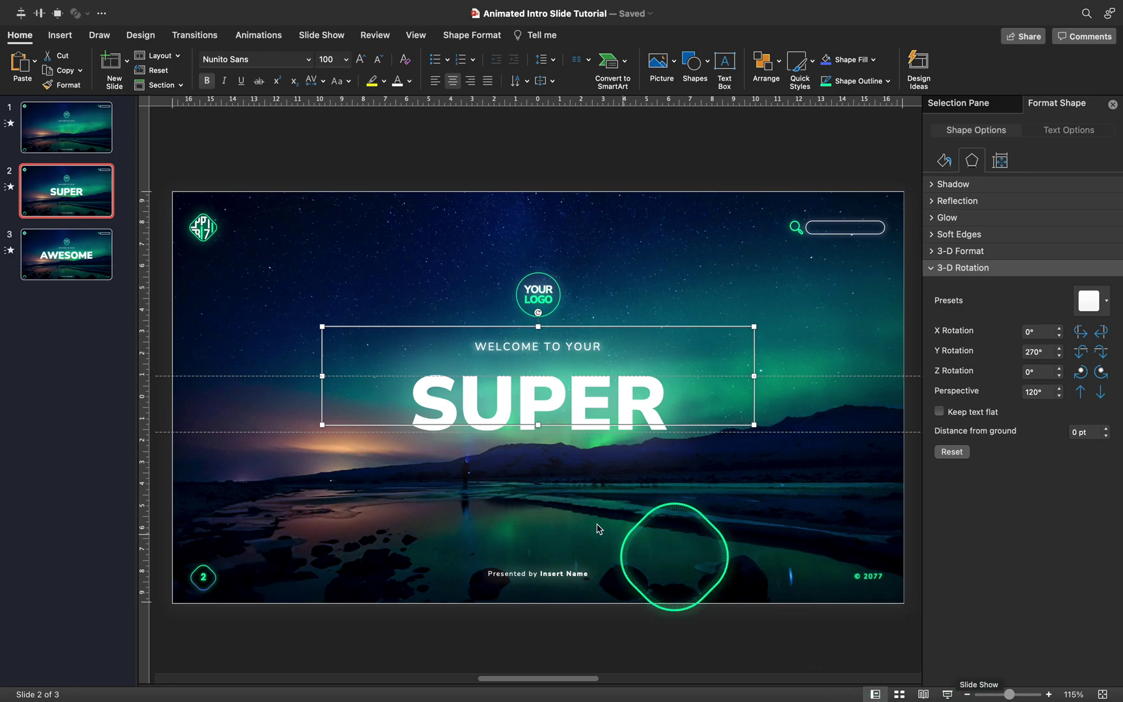
# Duplicate slide 3 as slide 4 and delete its Super object
pyautogui.click(97, 255)
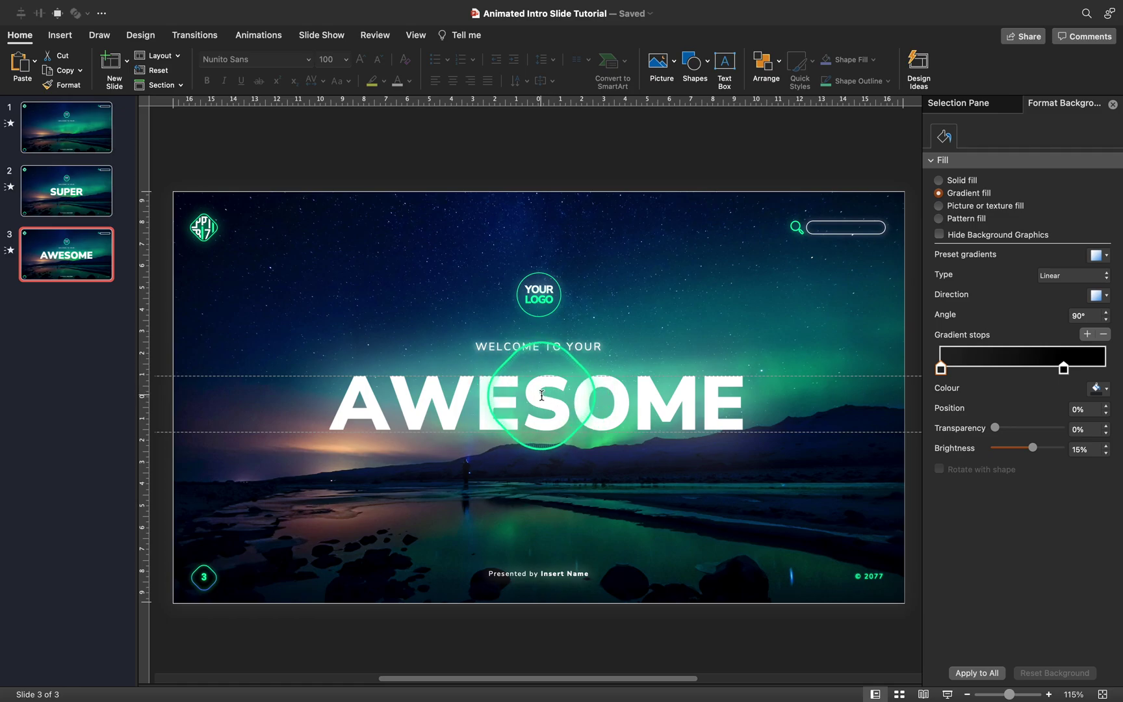
pyautogui.press('super+d')
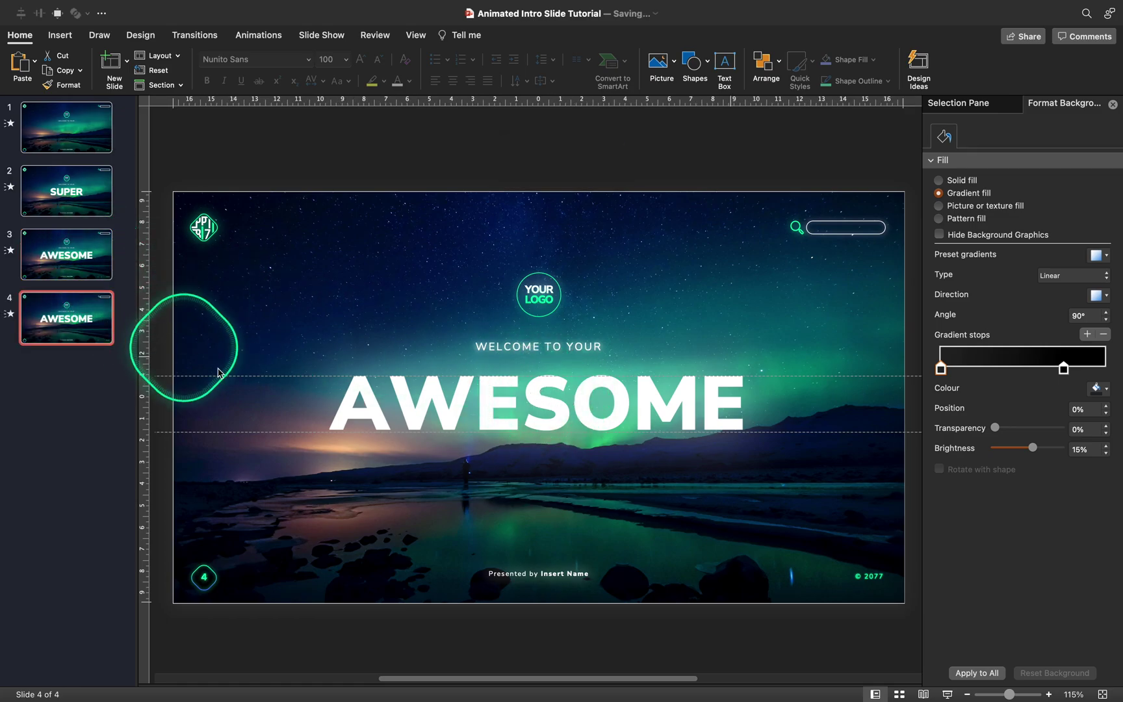
pyautogui.click(959, 104)
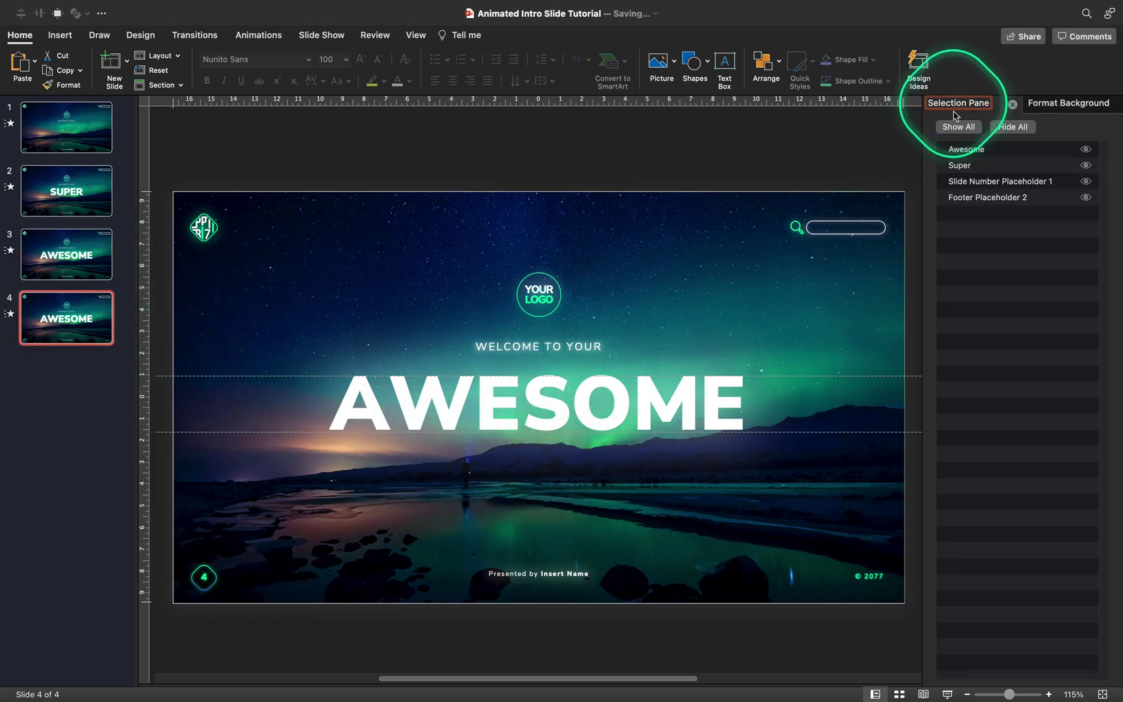
pyautogui.click(966, 167)
pyautogui.press('Delete')
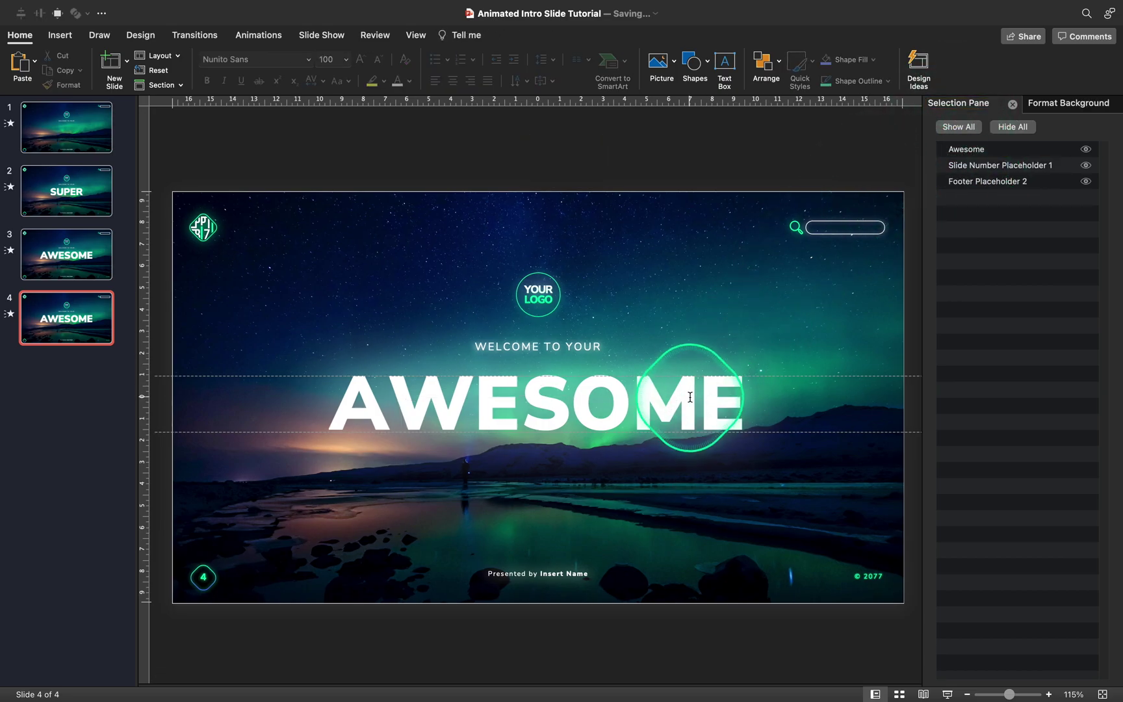
# Move the AWESOME title down on slide 4 and adjust its 3-D rotation settings
pyautogui.click(677, 401)
pyautogui.moveTo(726, 364)
pyautogui.mouseDown()
pyautogui.moveTo(755, 396)
pyautogui.moveTo(754, 419)
pyautogui.mouseUp()
pyautogui.click(1057, 103)
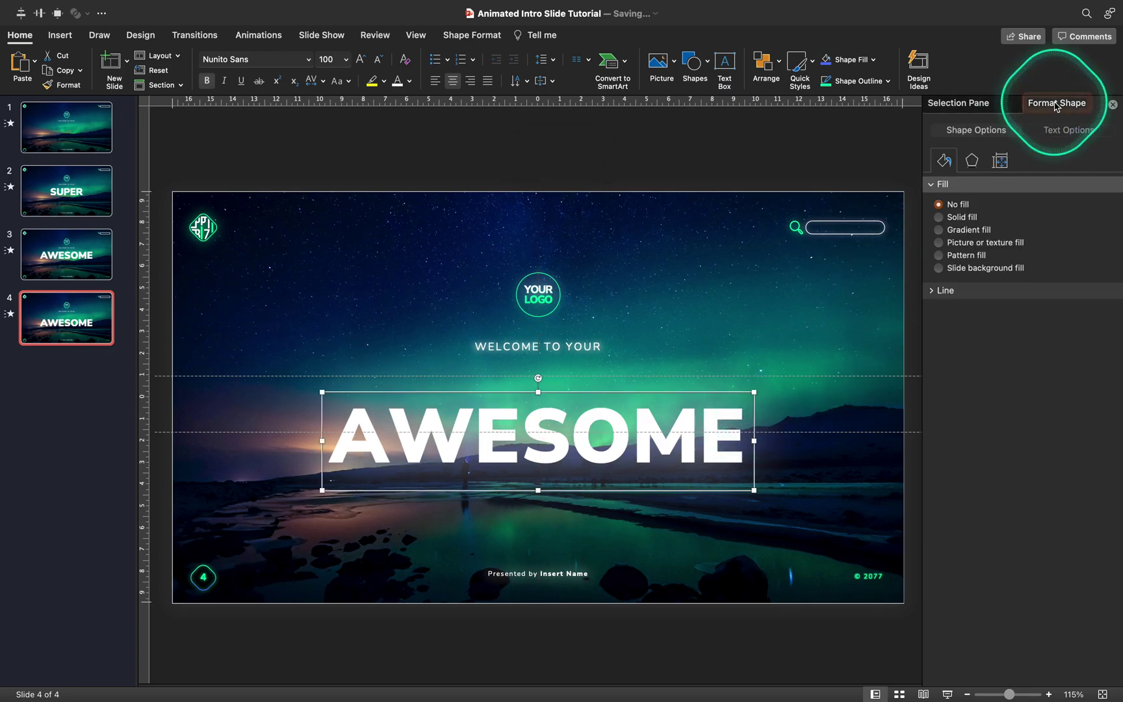
pyautogui.click(972, 160)
pyautogui.click(1032, 368)
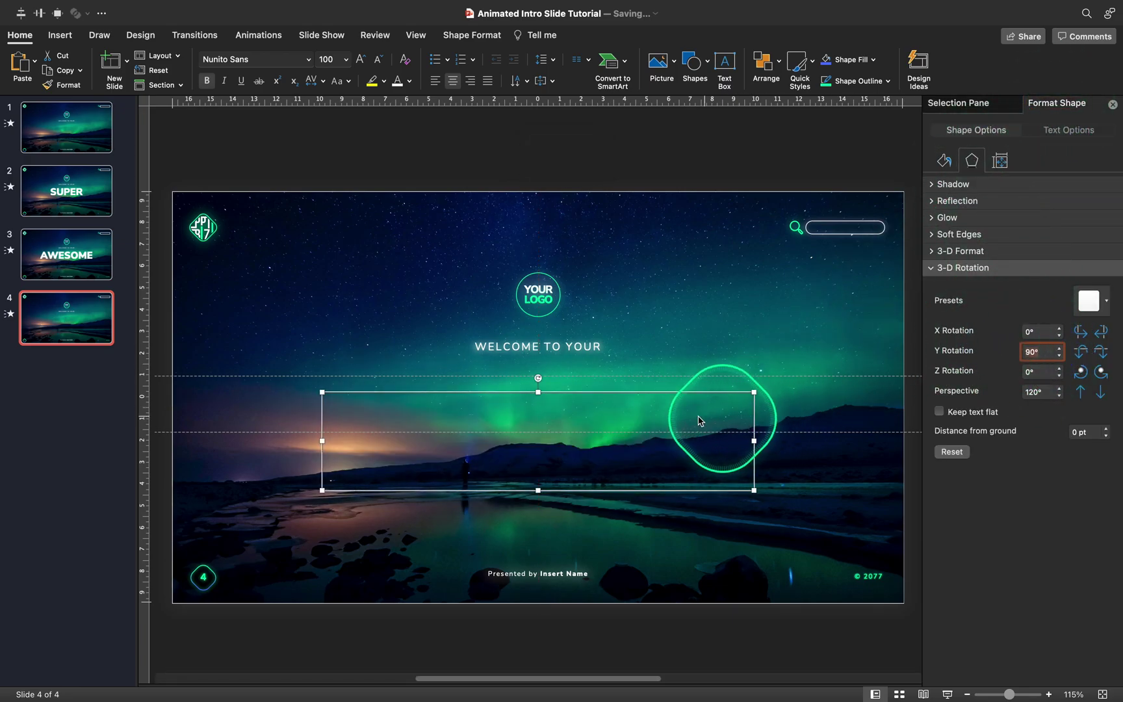
# Copy AWESOME from slide 3 onto slide 4 and retype the copy as PRESENTATION
pyautogui.click(89, 255)
pyautogui.click(356, 390)
pyautogui.press('super+c')
pyautogui.click(355, 388)
pyautogui.press('super+v')
pyautogui.doubleClick(554, 403)
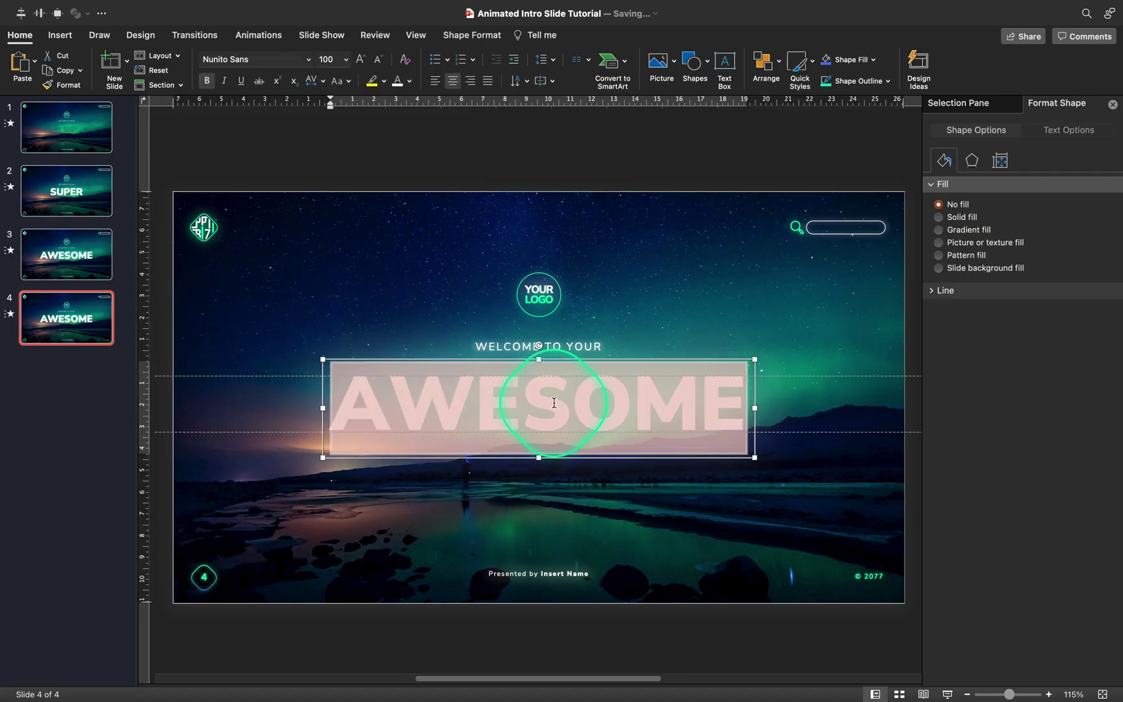
pyautogui.write('PRESENTATION')
# Name the new title object Presentation in the Selection Pane, then copy the title
pyautogui.click(958, 103)
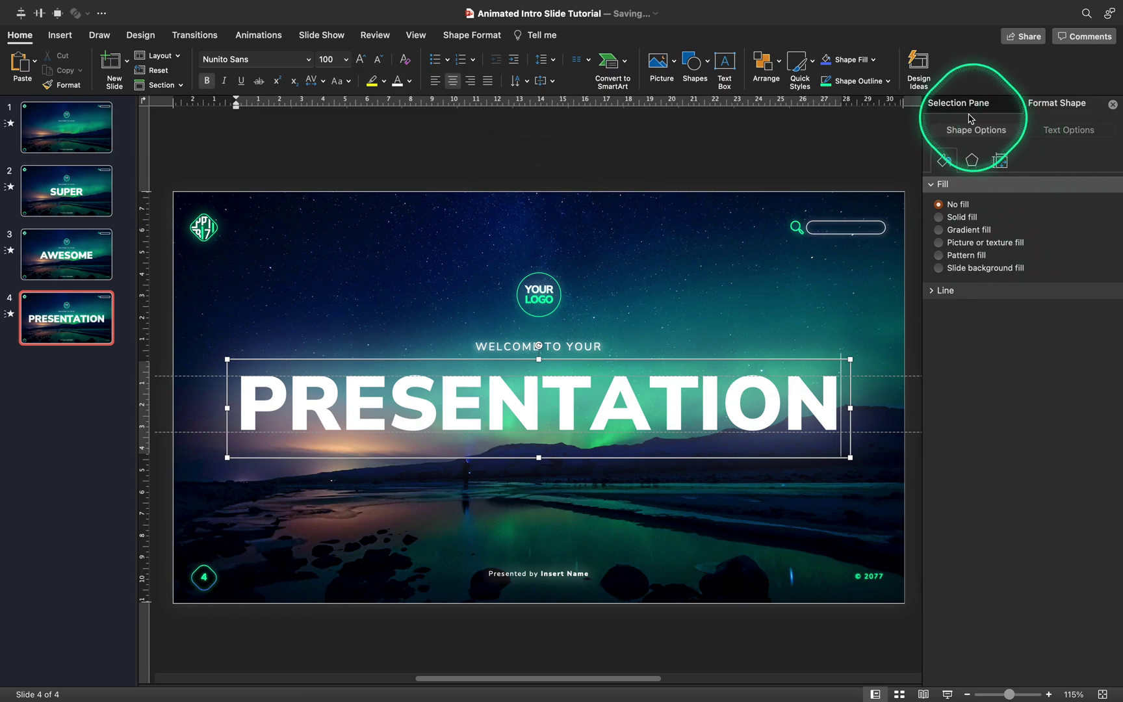
pyautogui.write('Presentation')
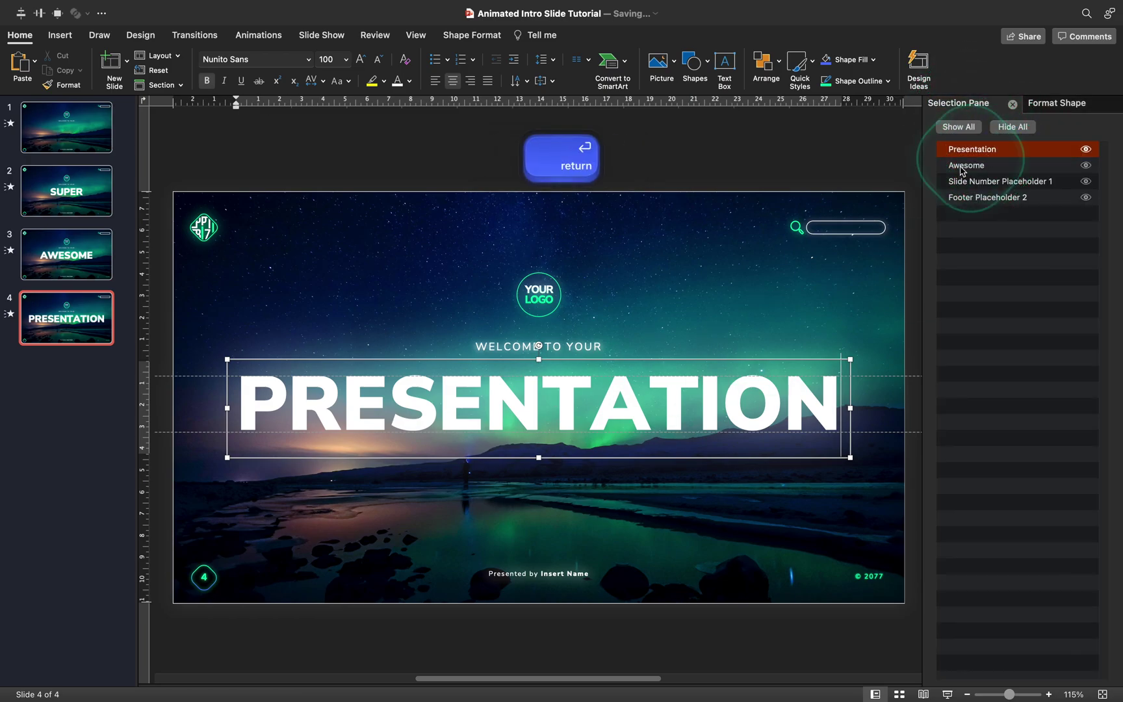
pyautogui.click(754, 360)
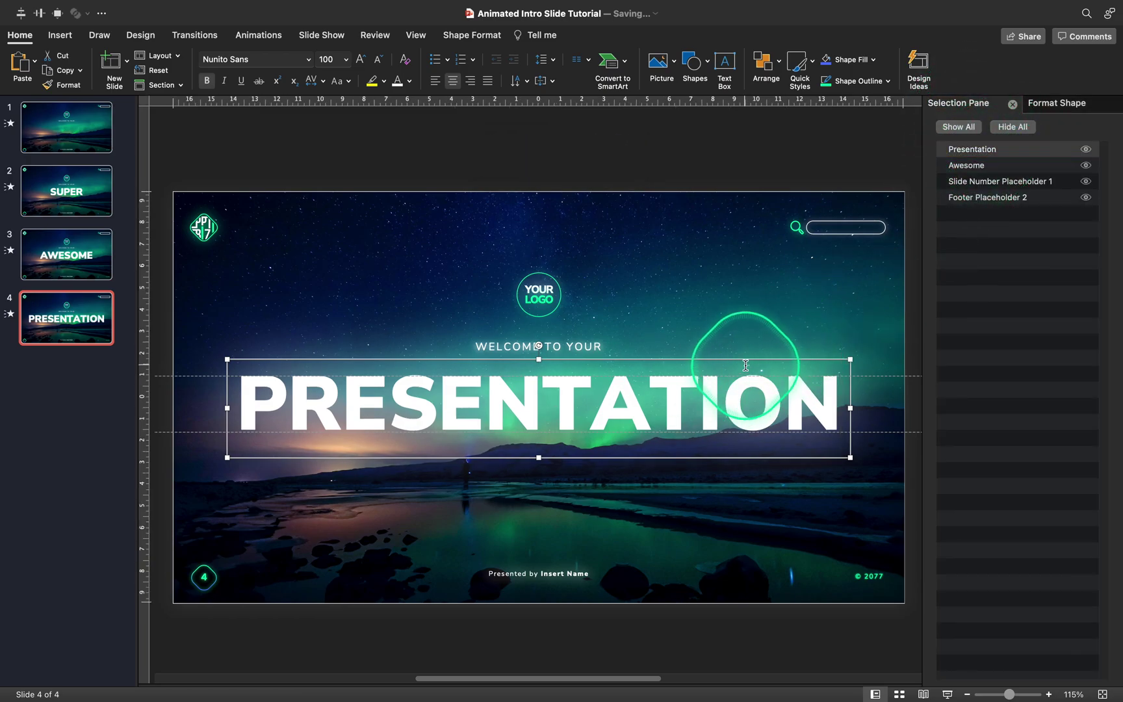
pyautogui.press('super+c')
# Paste PRESENTATION on slide 3, align it with AWESOME, and give it a 270° Y rotation
pyautogui.click(91, 266)
pyautogui.press('super+v')
pyautogui.moveTo(889, 401); pyautogui.dragTo(850, 364)
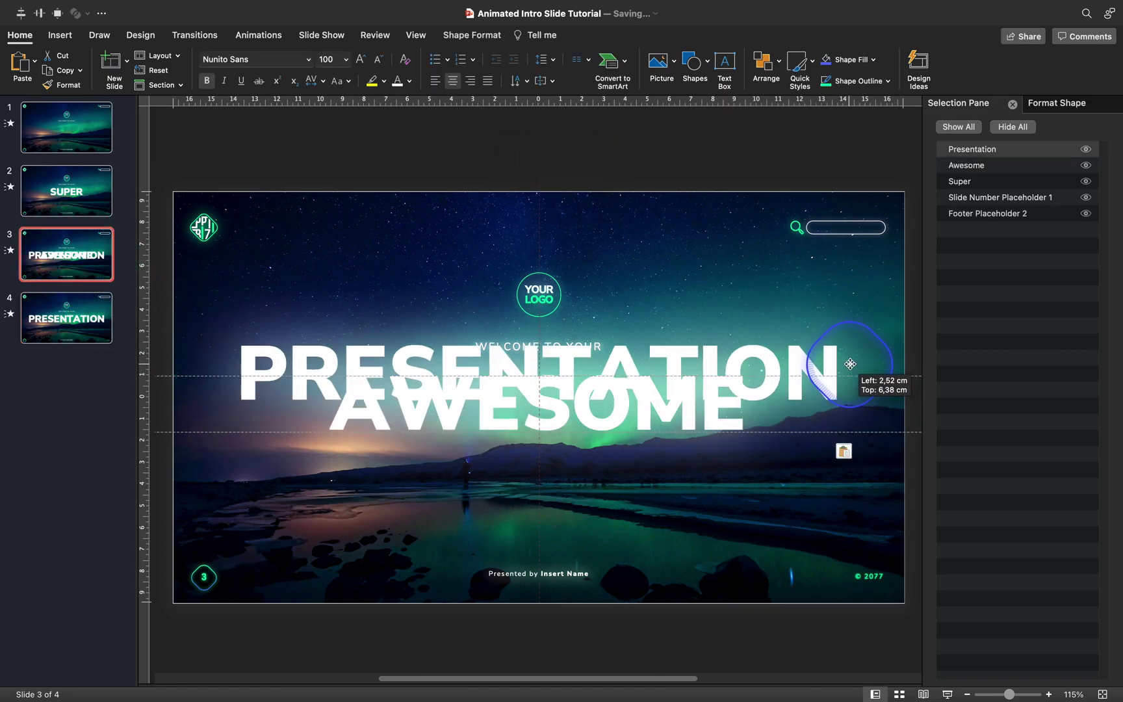
pyautogui.click(1057, 102)
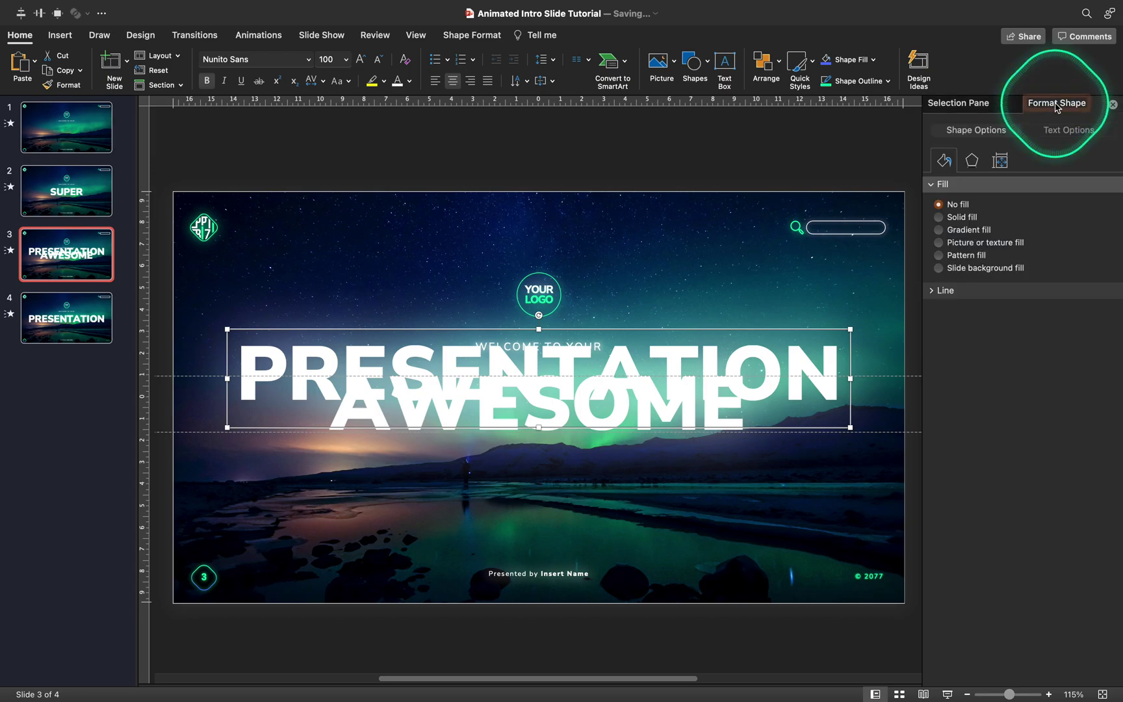
pyautogui.click(973, 162)
pyautogui.write('270')
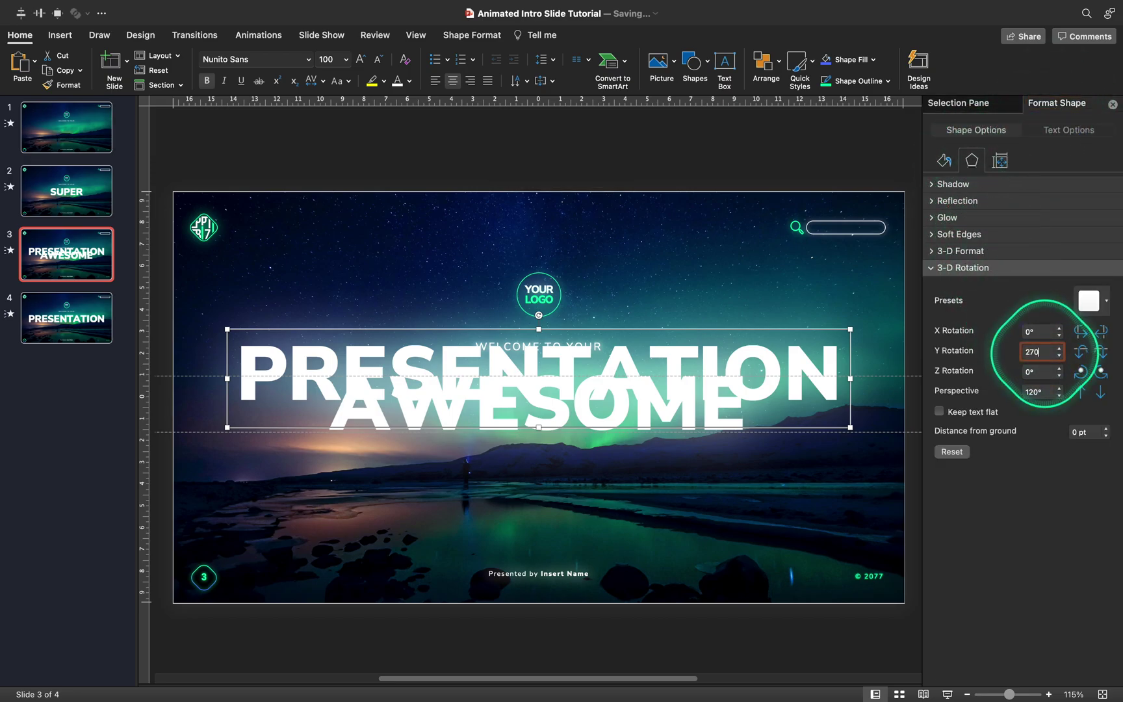
pyautogui.press('Return')
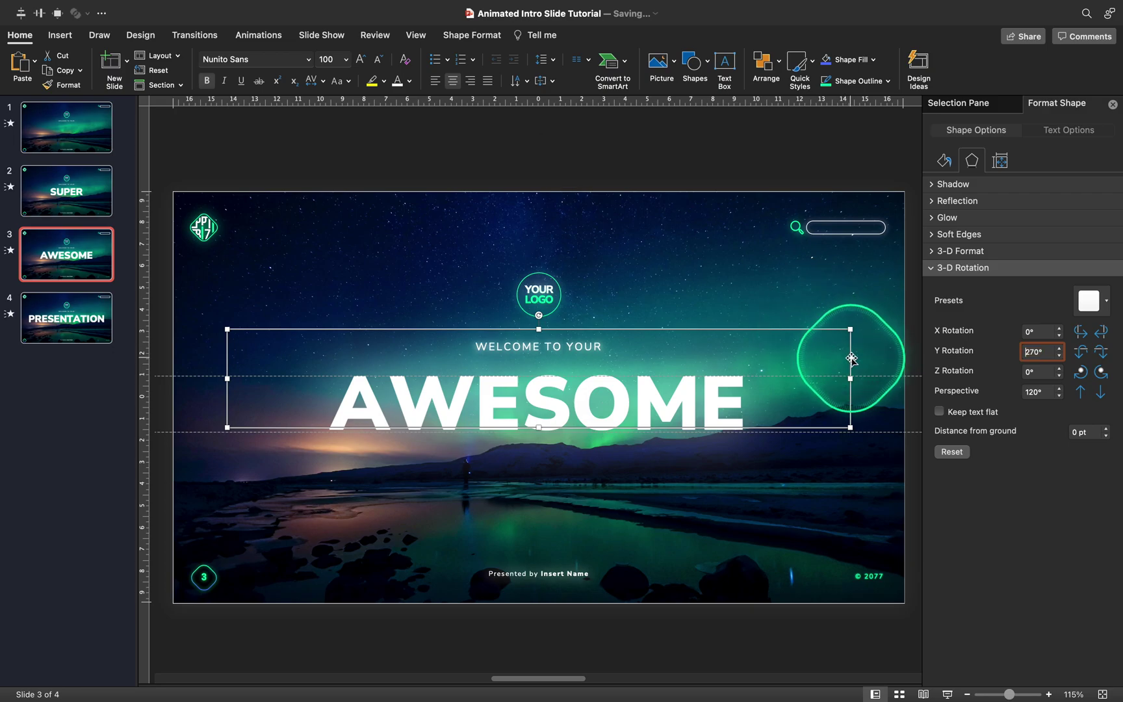
pyautogui.click(637, 156)
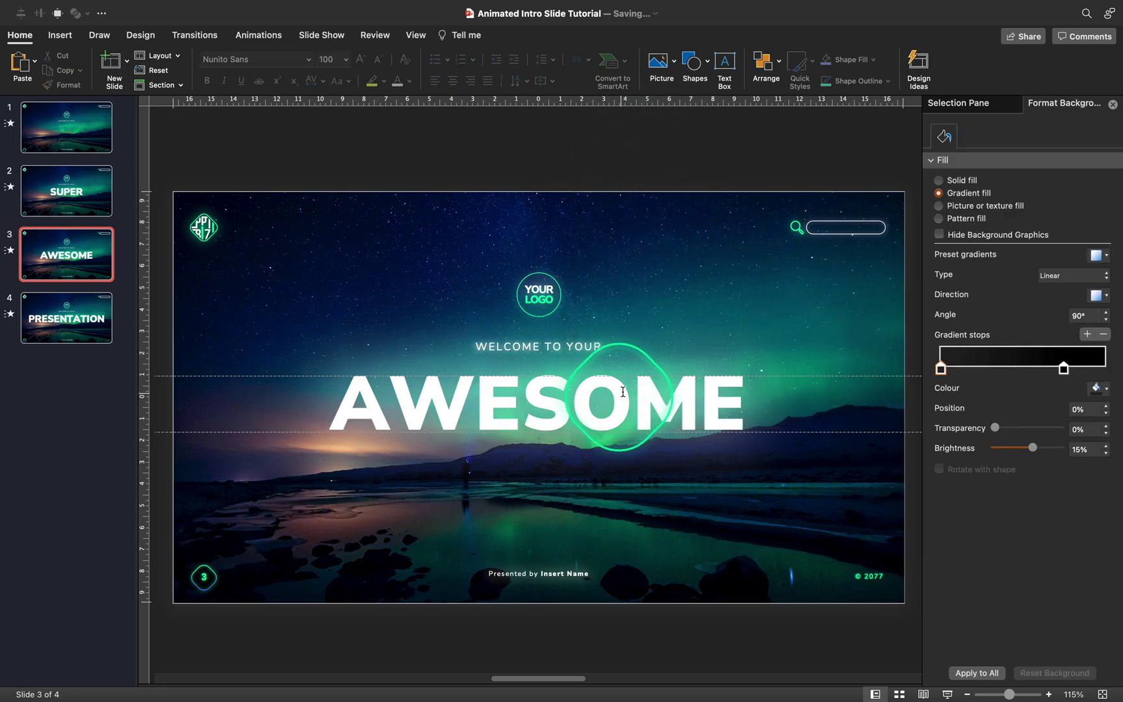
# Play the slideshow from slide 1, stepping back and forth through the SUPER, AWESOME and PRESENTATION slides
pyautogui.click(83, 127)
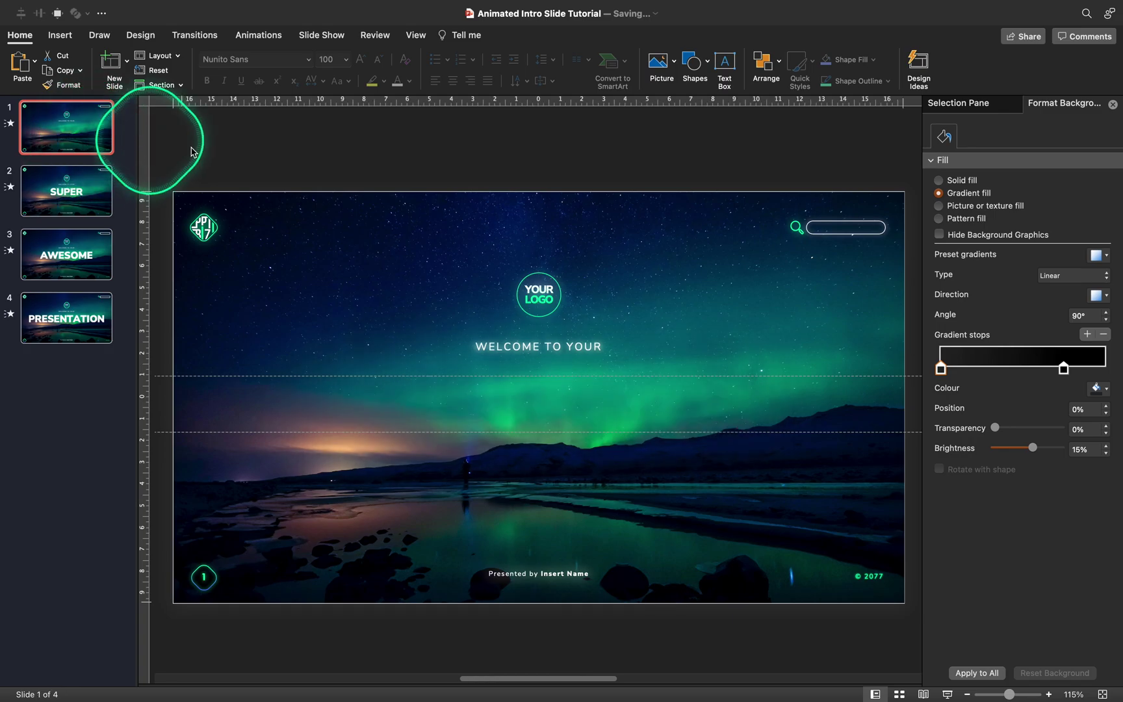
pyautogui.click(948, 694)
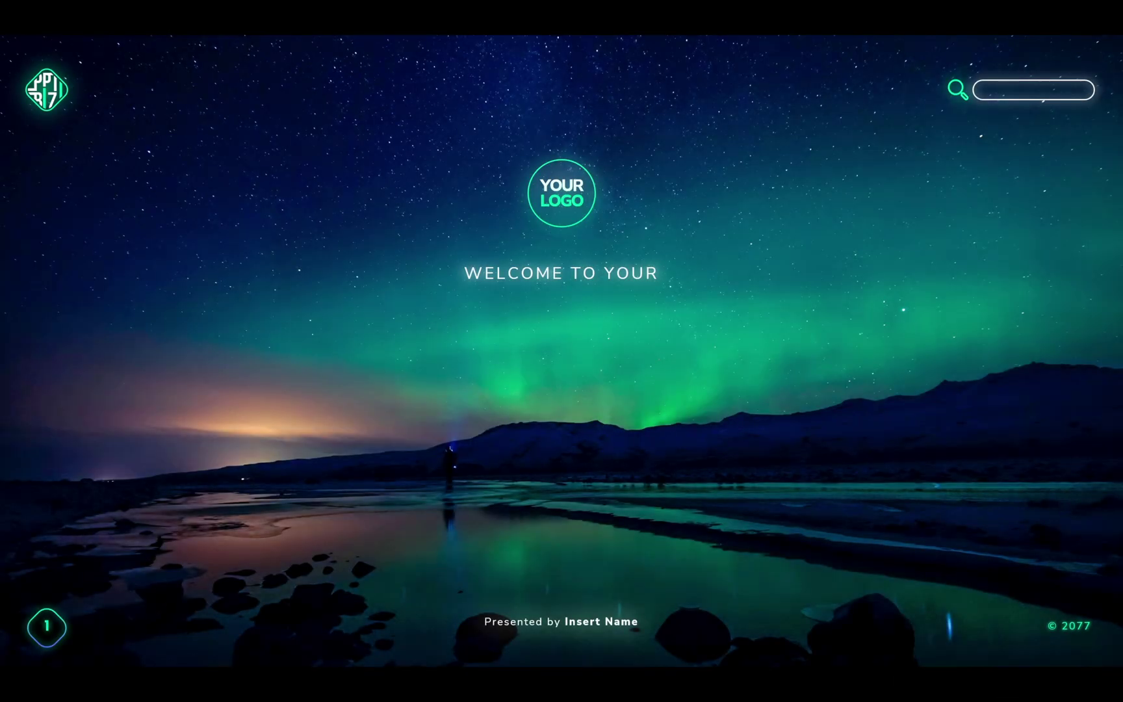
pyautogui.press('Right')
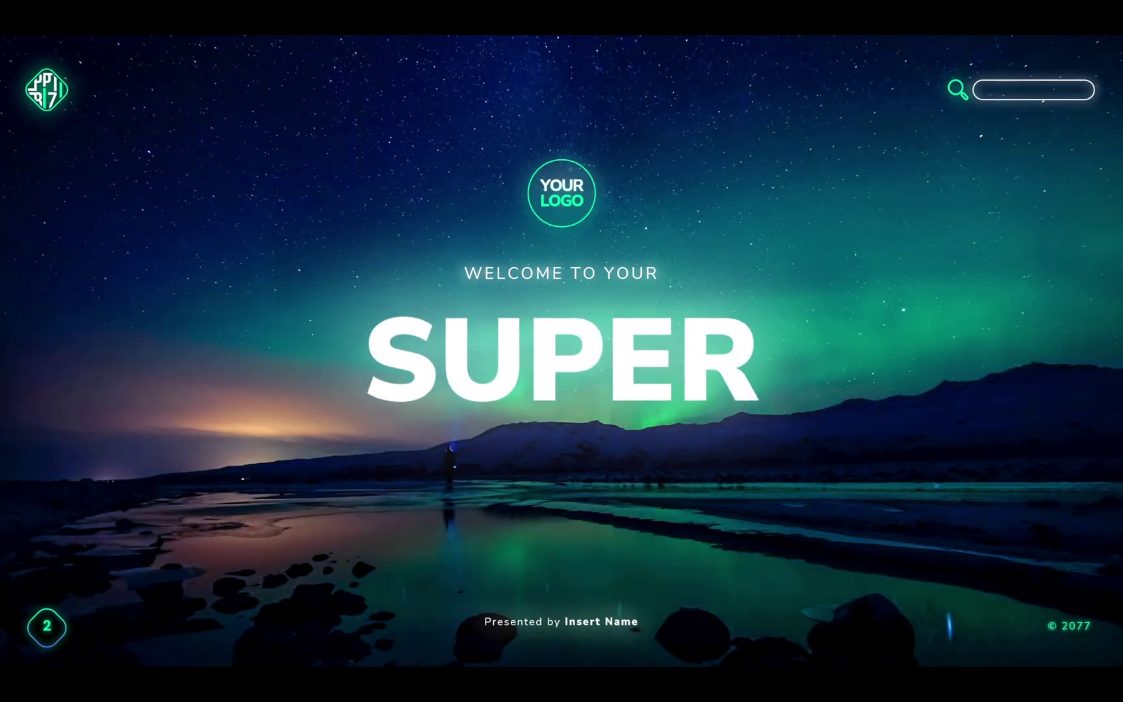
pyautogui.press('Right')
pyautogui.press('Right')
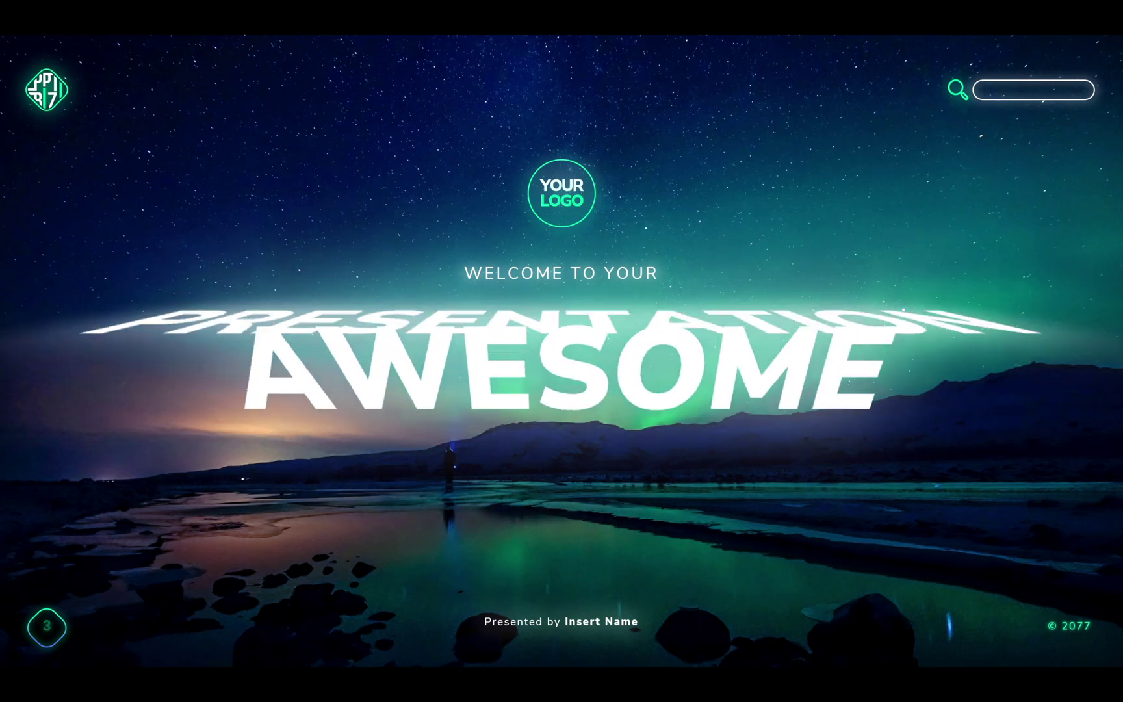
pyautogui.press('Left')
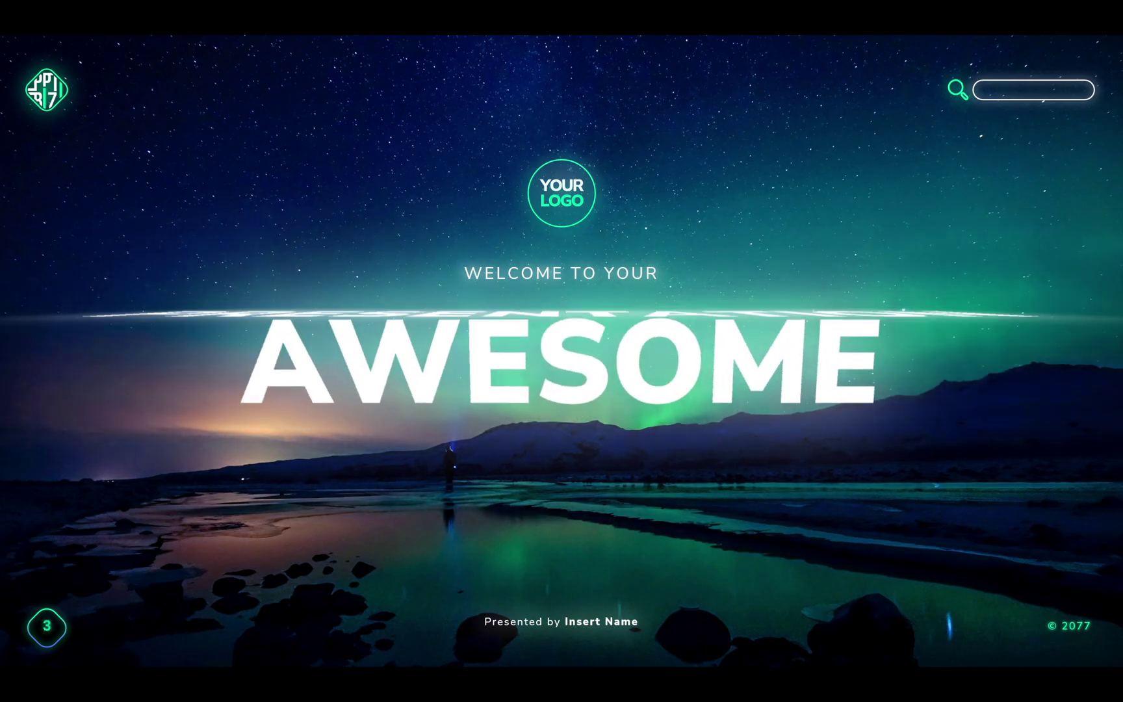
pyautogui.press('Left')
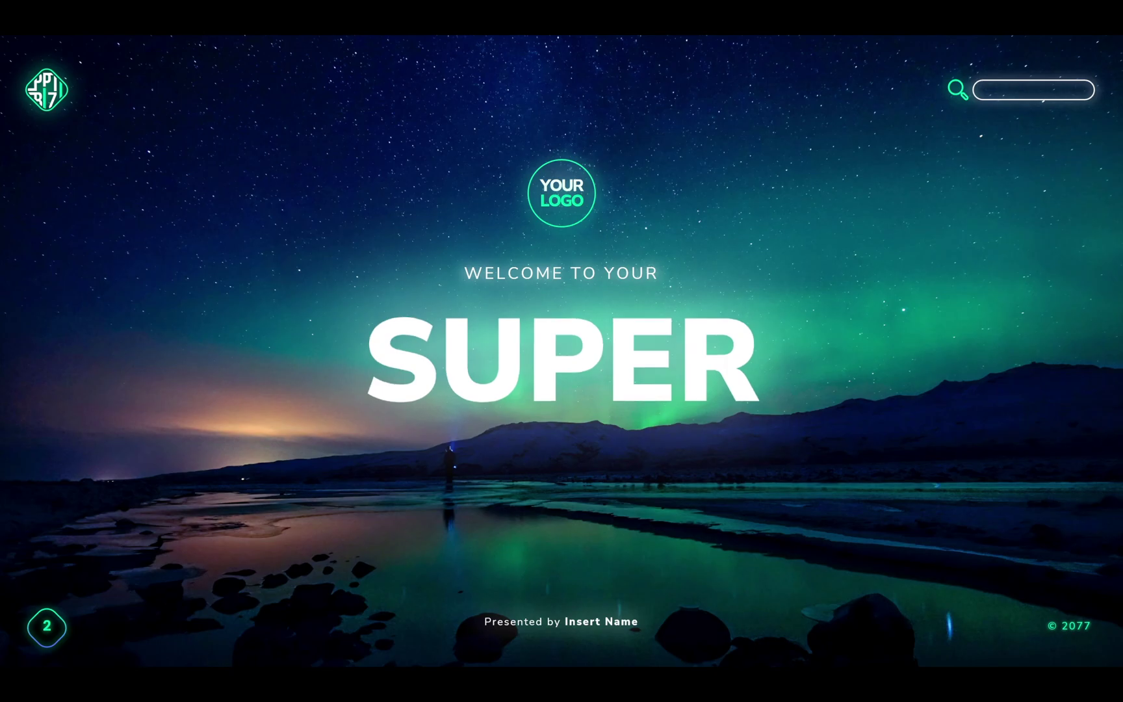
pyautogui.press('Right')
pyautogui.press('Right')
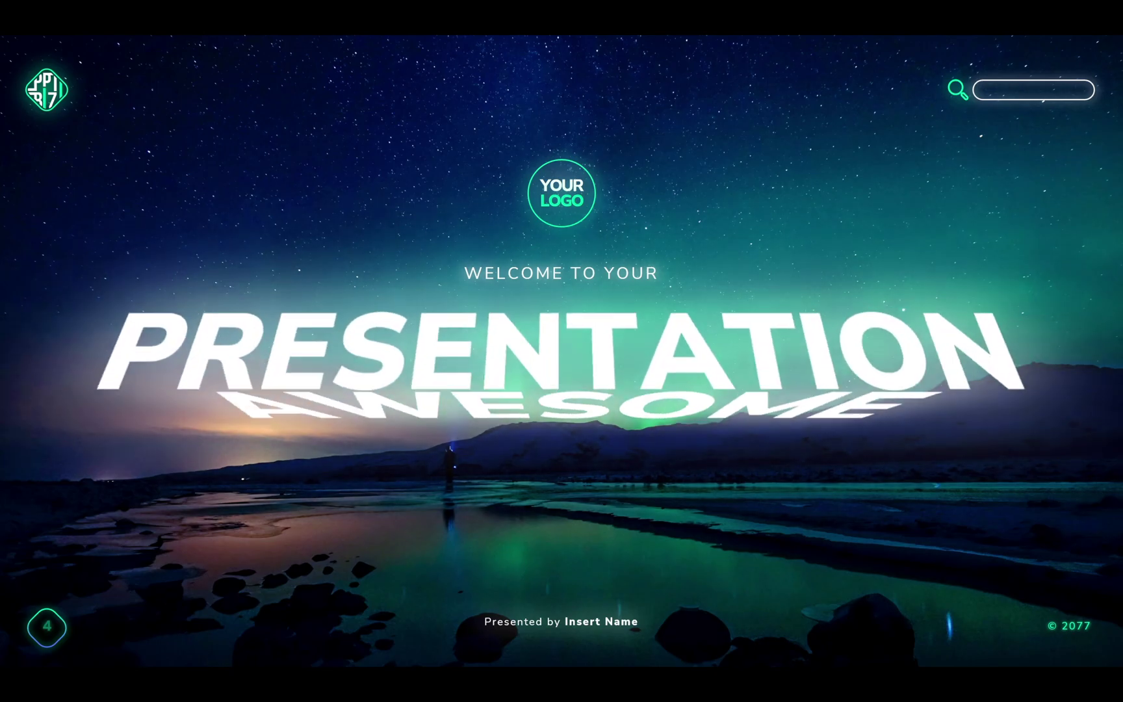
pyautogui.press('Left')
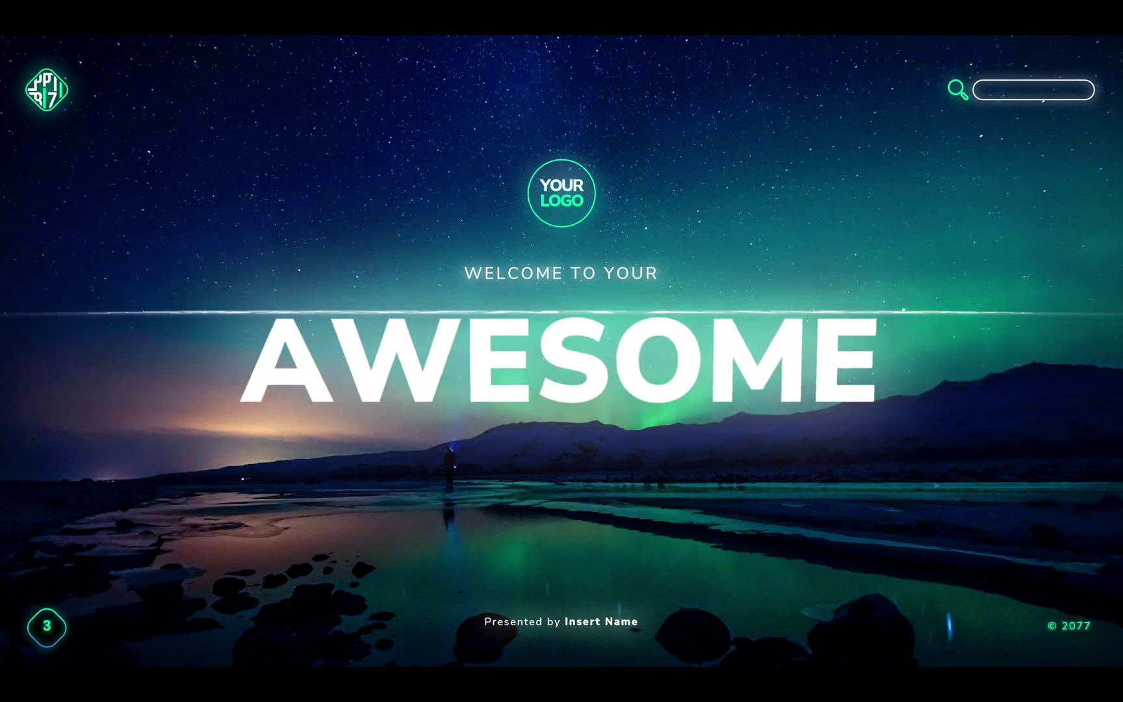
pyautogui.press('Left')
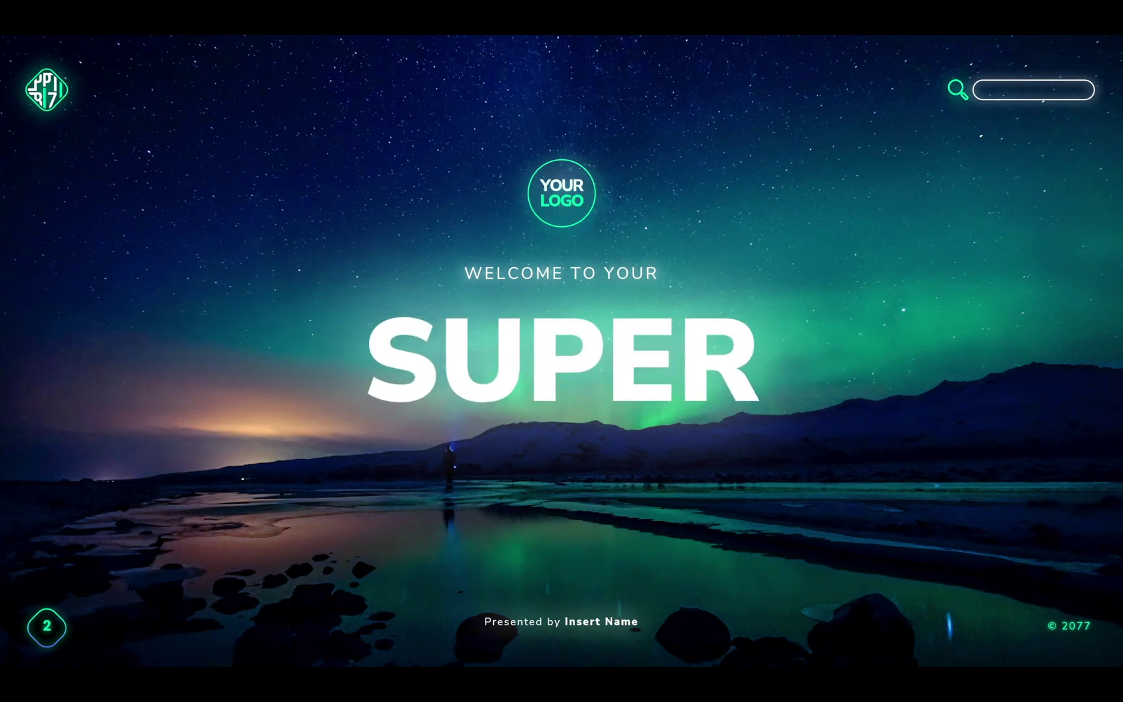
pyautogui.press('Right')
pyautogui.press('Right')
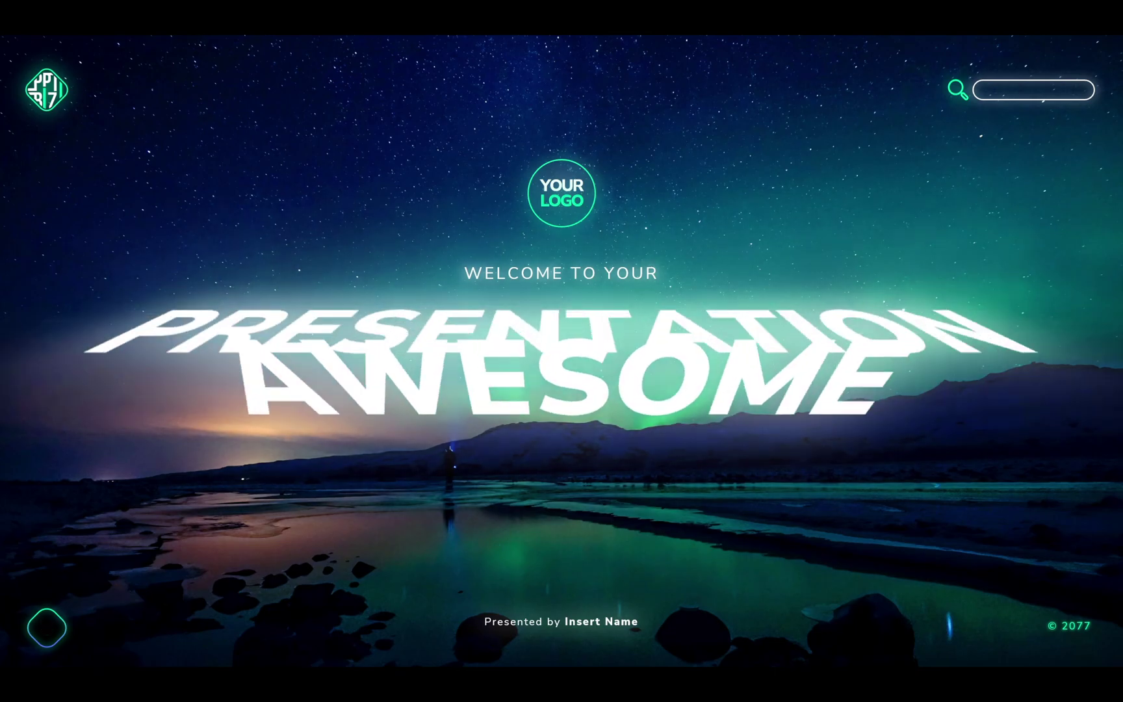
pyautogui.press('Left')
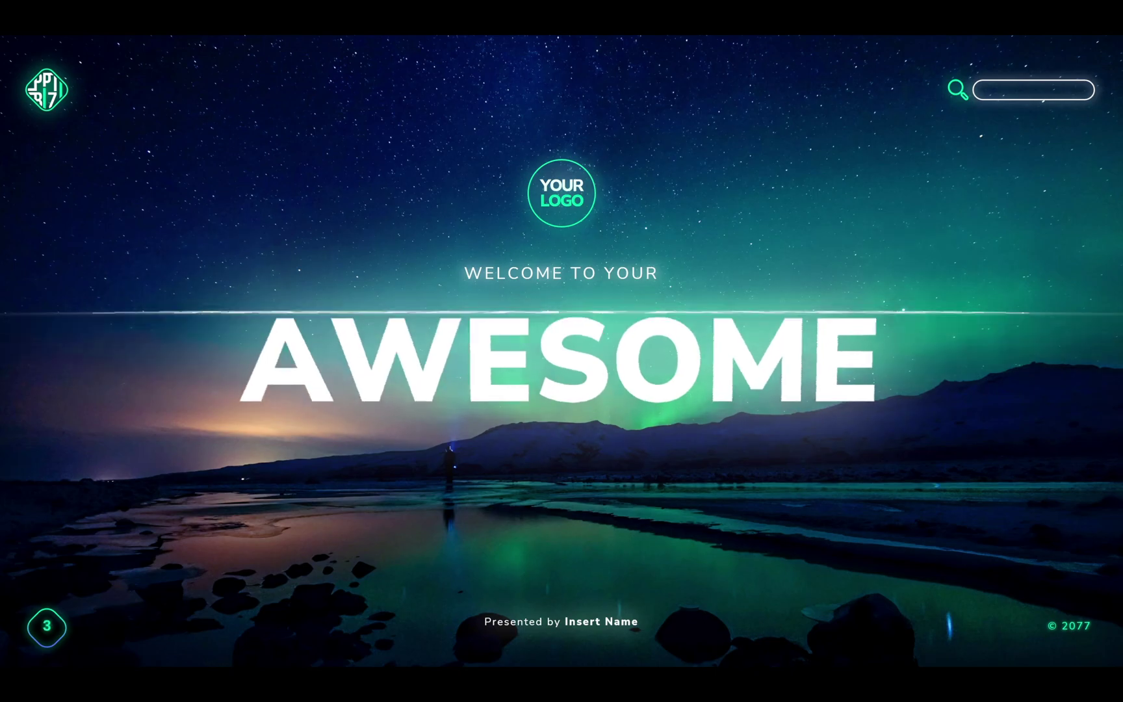
pyautogui.press('Left')
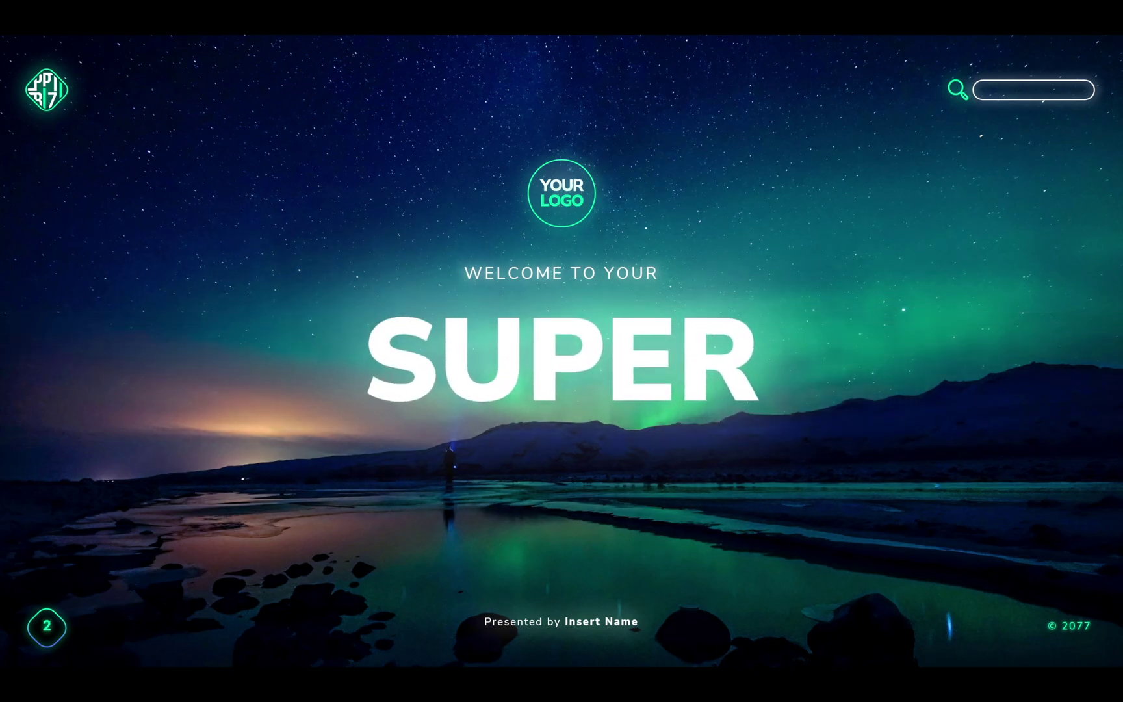
pyautogui.press('Right')
pyautogui.press('Right')
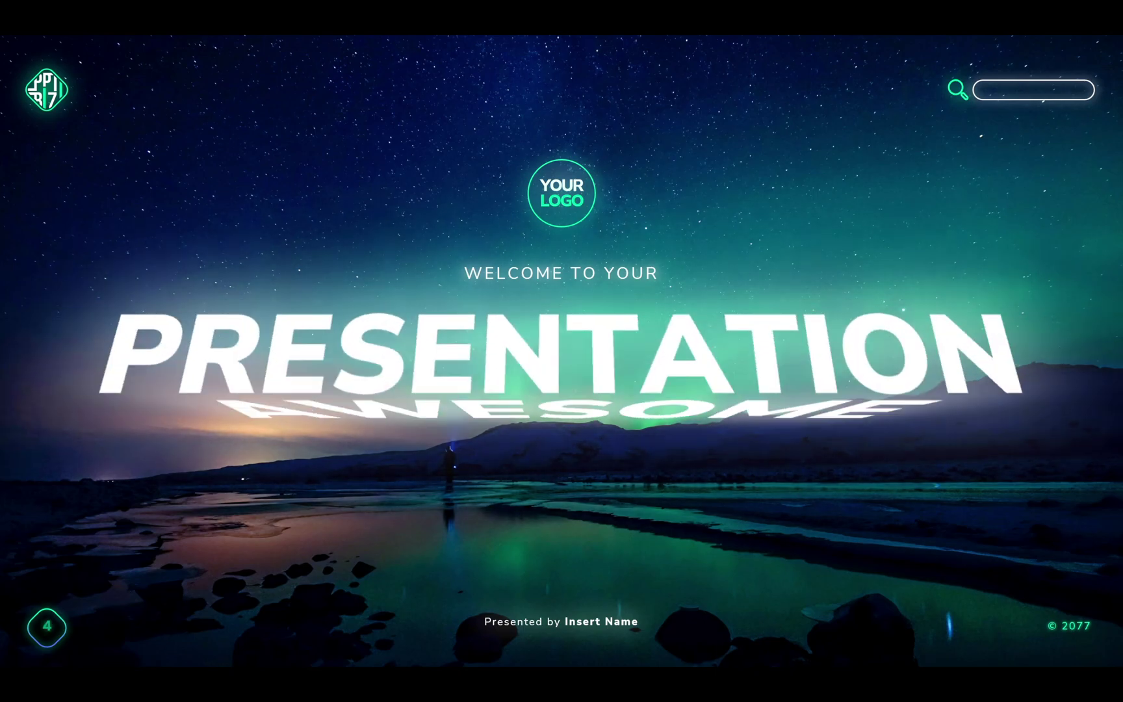
pyautogui.press('Left')
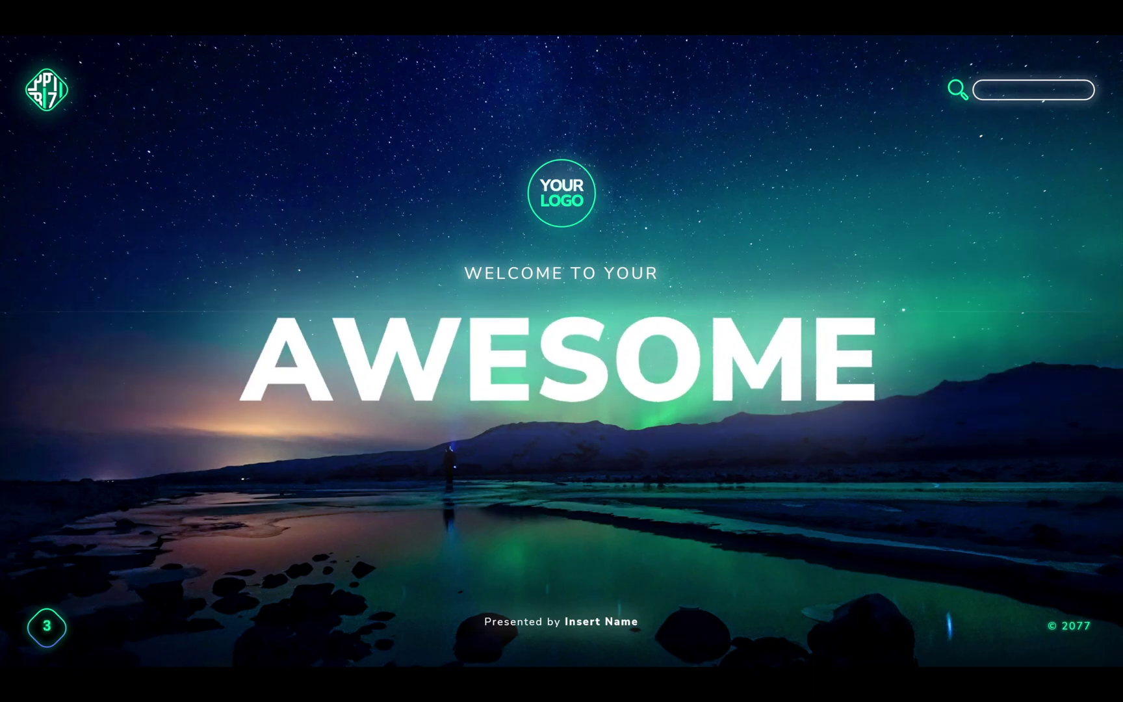
pyautogui.press('Left')
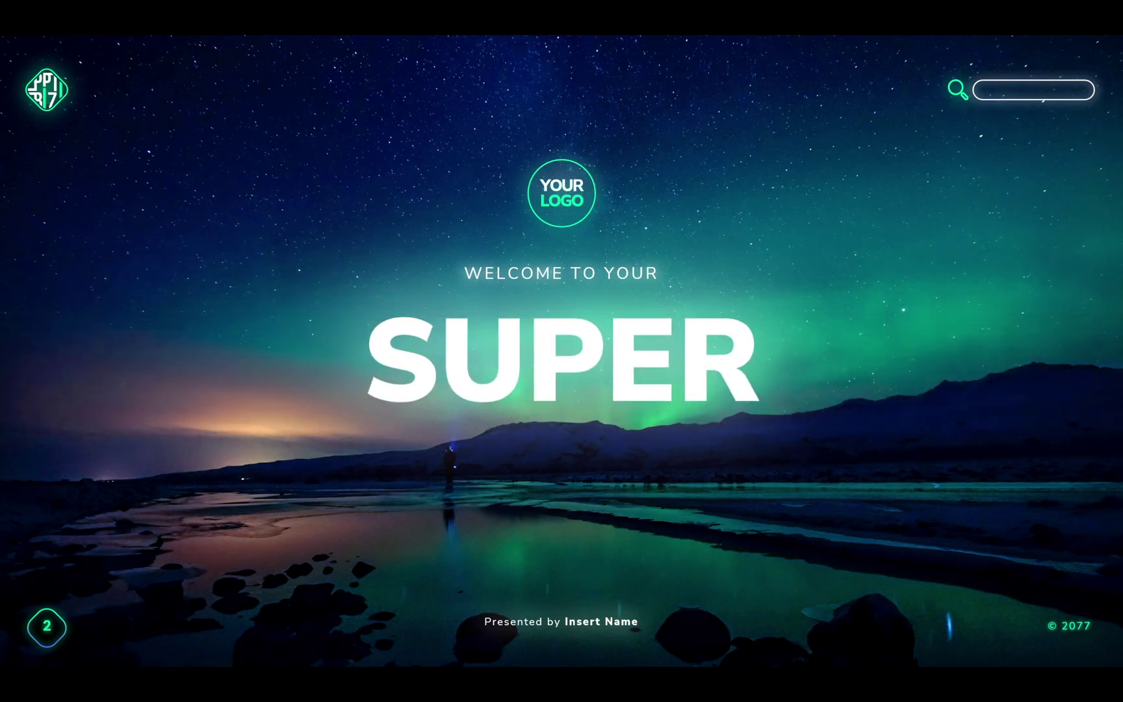
pyautogui.press('Right')
pyautogui.press('Right')
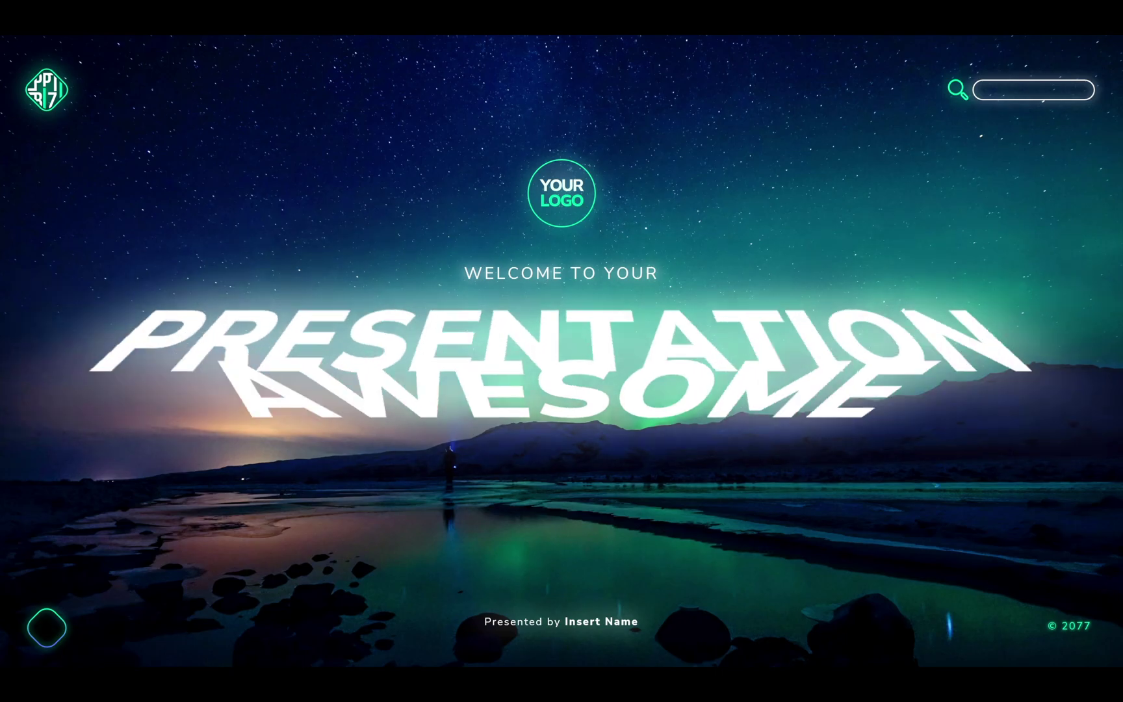
pyautogui.press('Left')
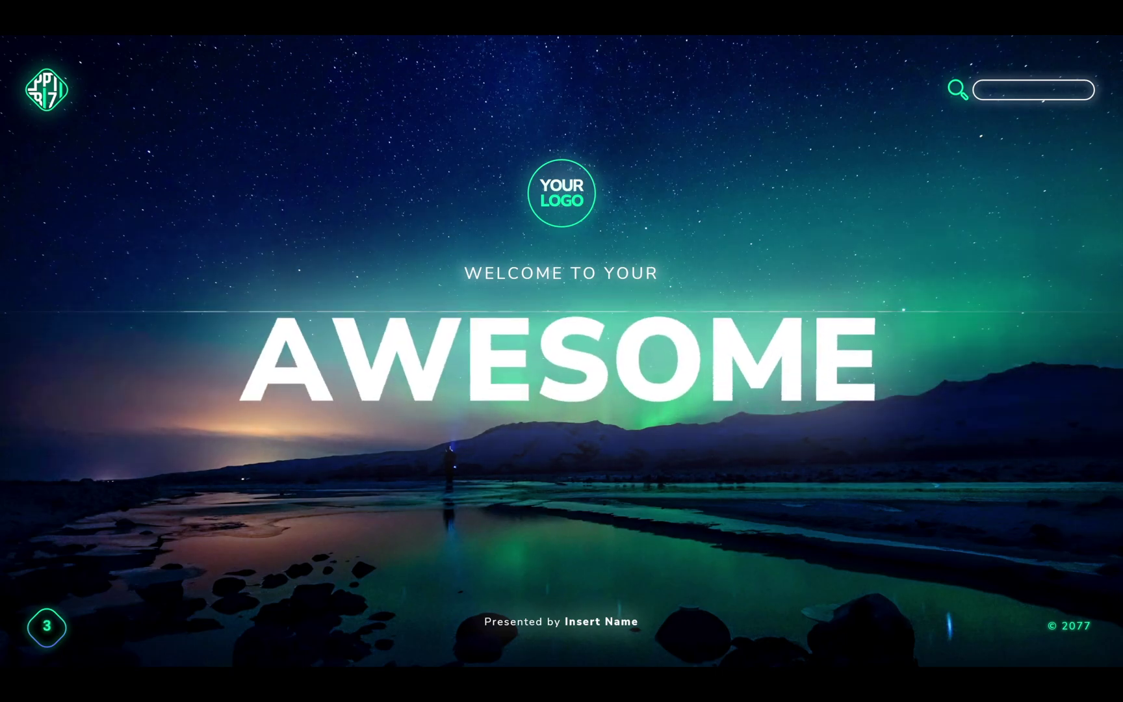